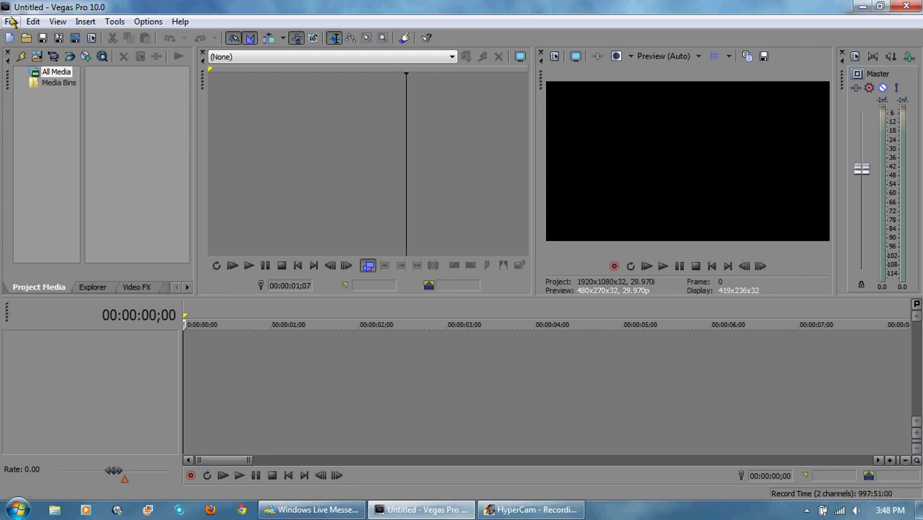
# Step: Import NET Closing Logo (1969).mp4 via File > Import > Media and drag it onto the timeline
pyautogui.click(11, 22)
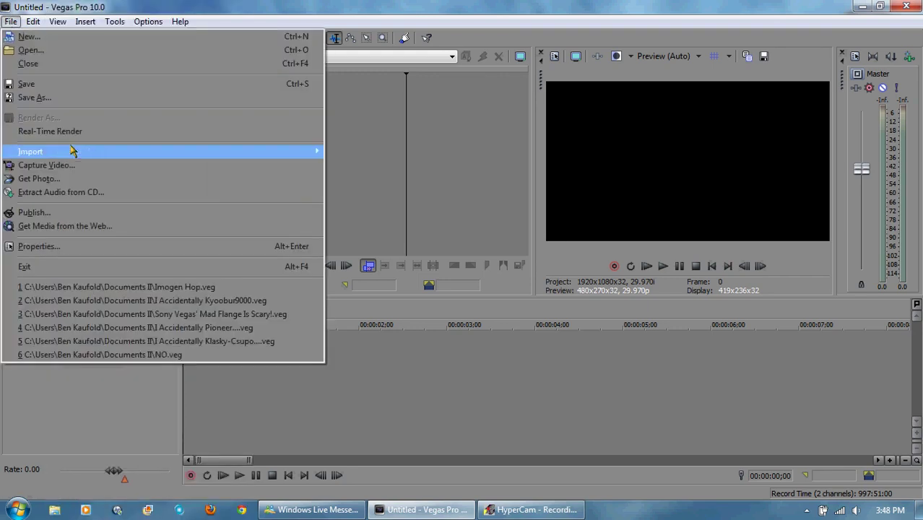
pyautogui.moveTo(103, 151)
pyautogui.click(346, 153)
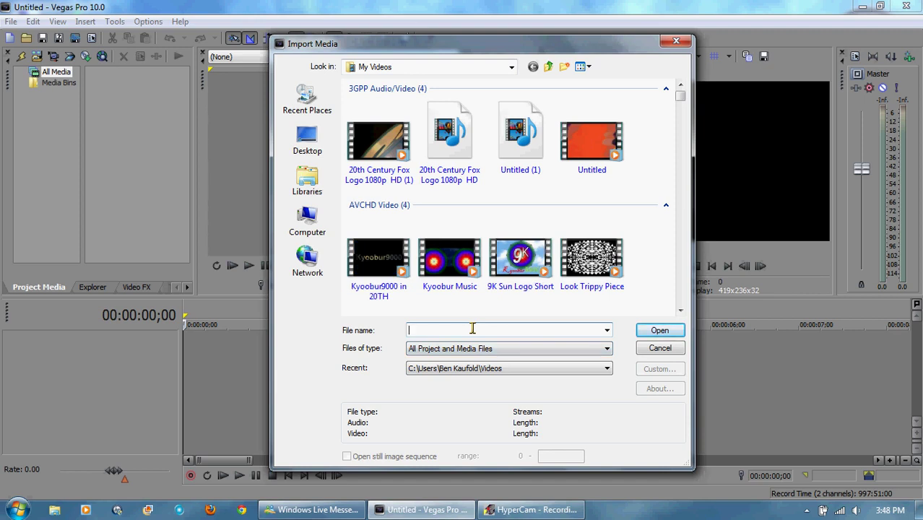
pyautogui.write('NET')
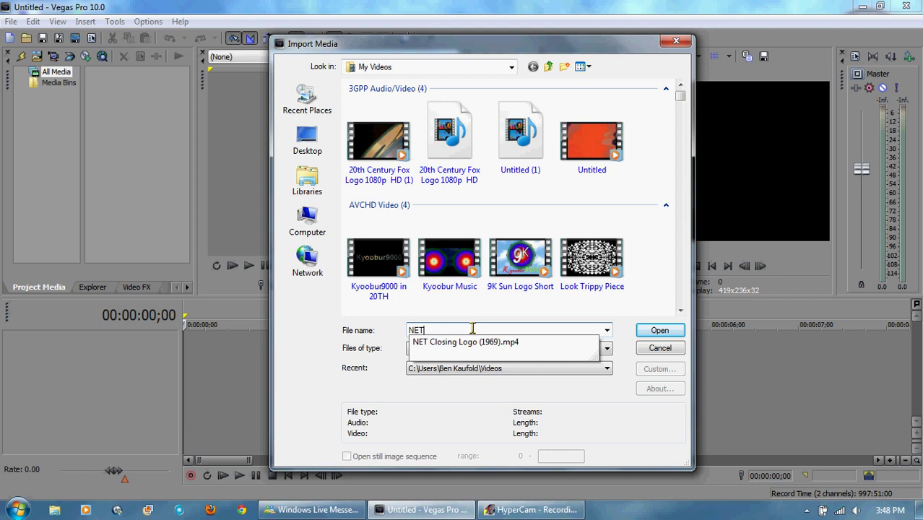
pyautogui.click(553, 349)
pyautogui.click(658, 332)
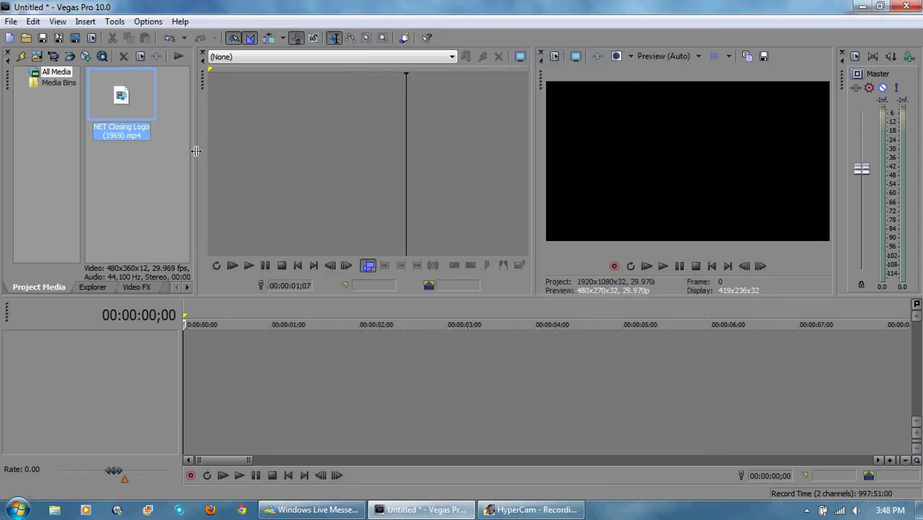
pyautogui.moveTo(136, 103); pyautogui.dragTo(187, 393)
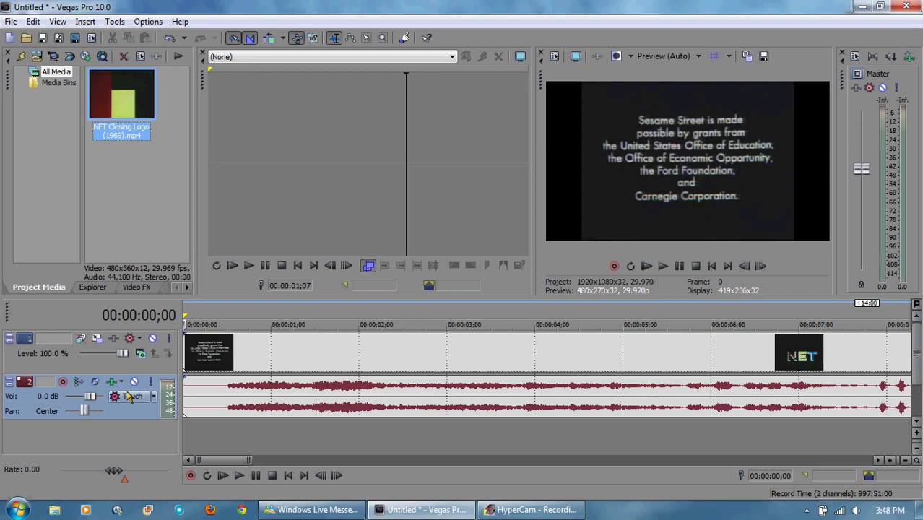
# Step: Apply the 16:9 Widescreen TV pan/crop preset to the logo video event
pyautogui.rightClick(704, 359)
pyautogui.click(735, 239)
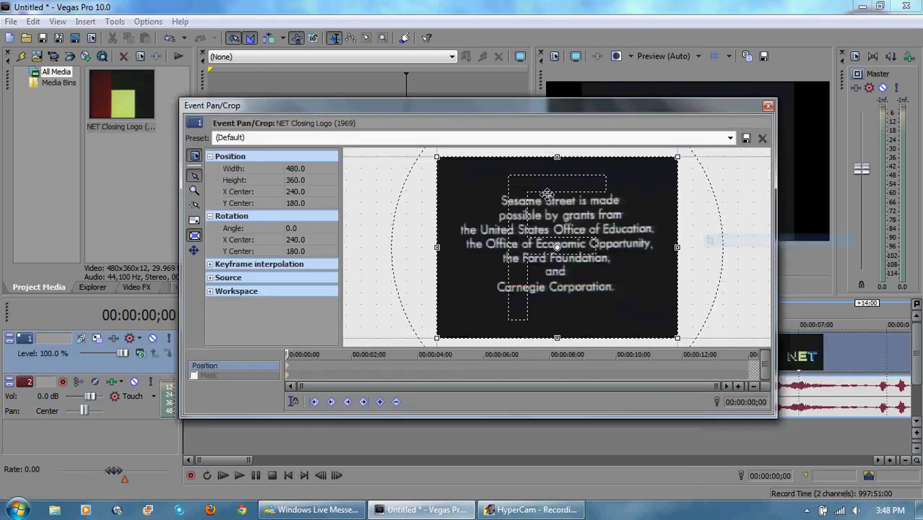
pyautogui.click(730, 138)
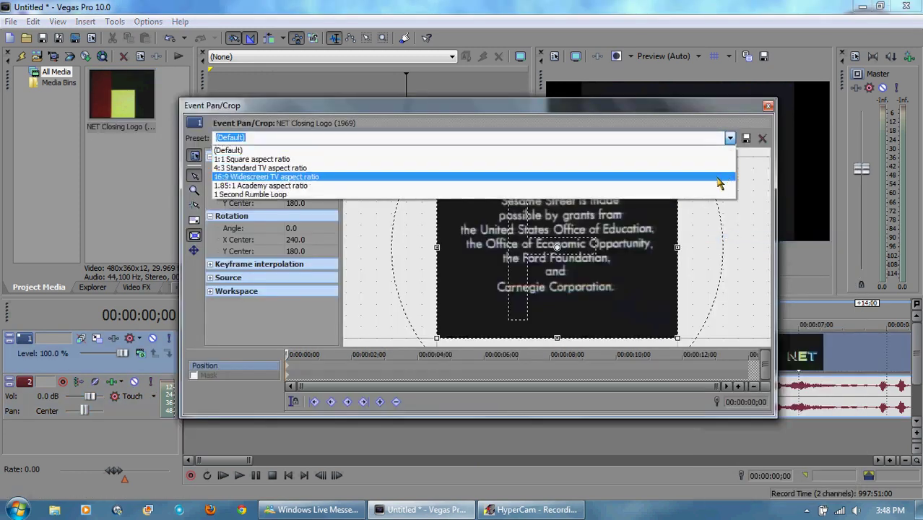
pyautogui.click(719, 181)
pyautogui.click(767, 106)
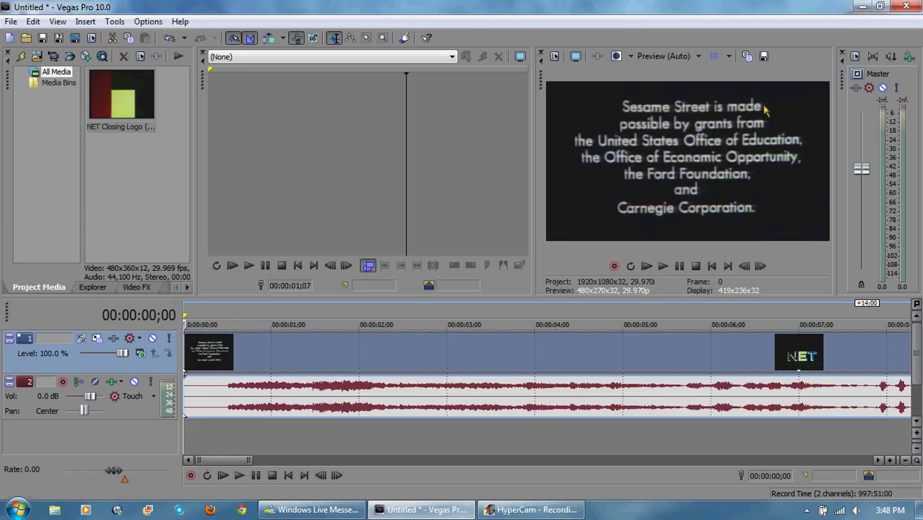
# Step: Scrub the logo with J/K/L and frame stepping, parking the cursor at 00:00:05;26
pyautogui.click(663, 266)
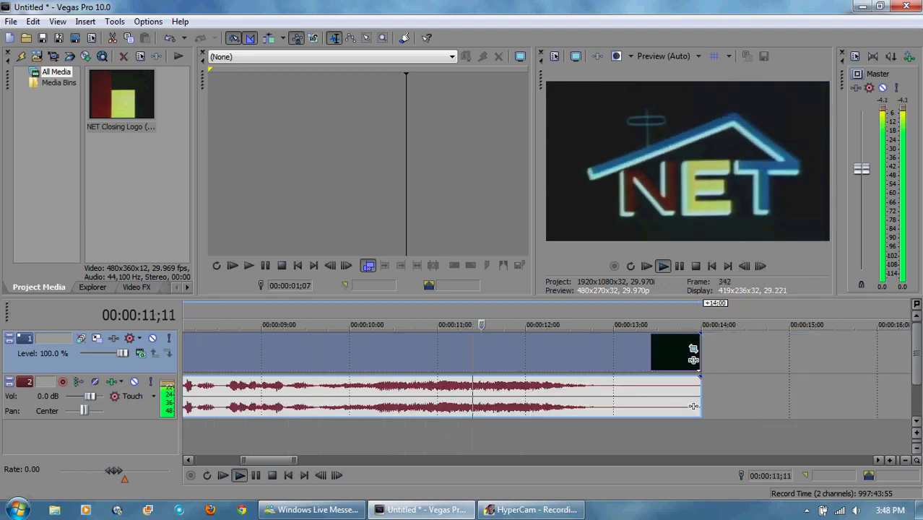
pyautogui.press('j')
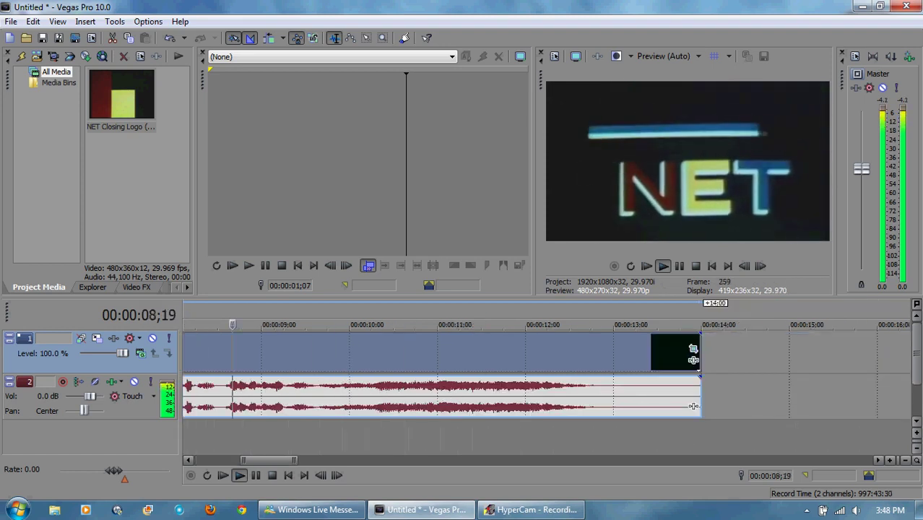
pyautogui.press('j')
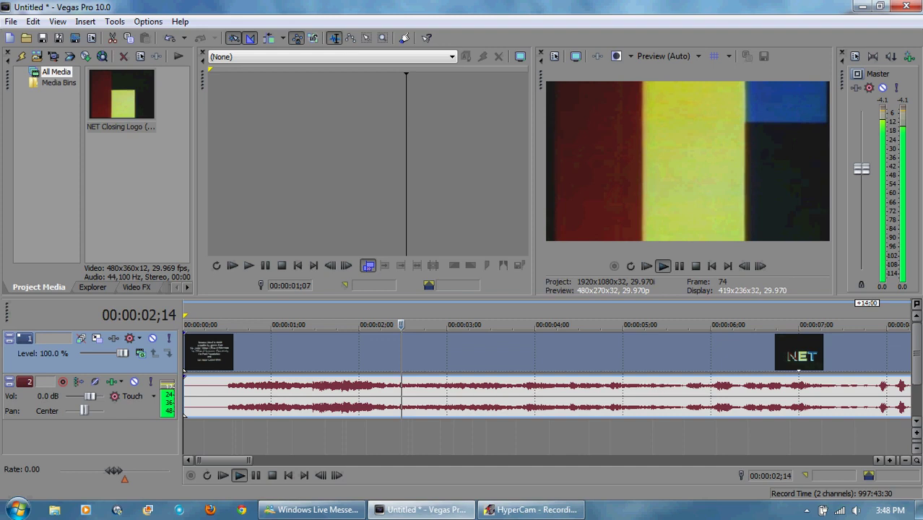
pyautogui.press('l')
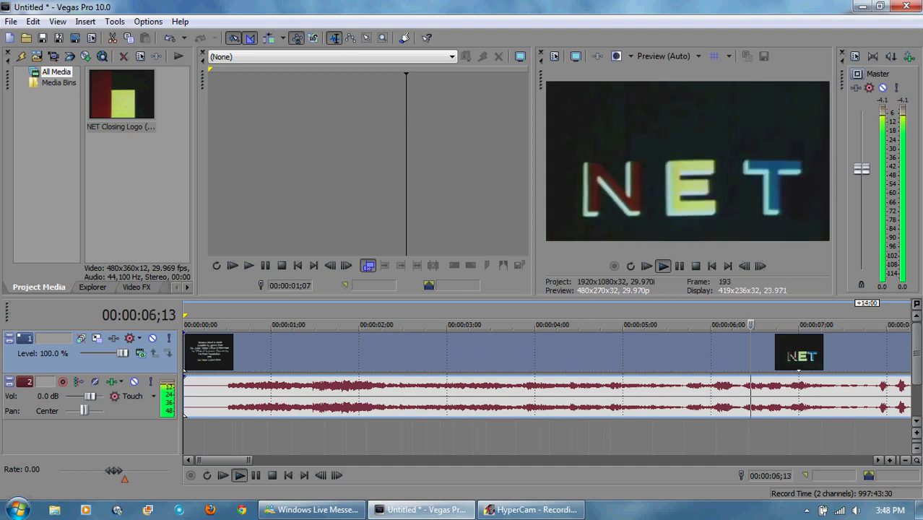
pyautogui.press('k')
pyautogui.click(746, 265)
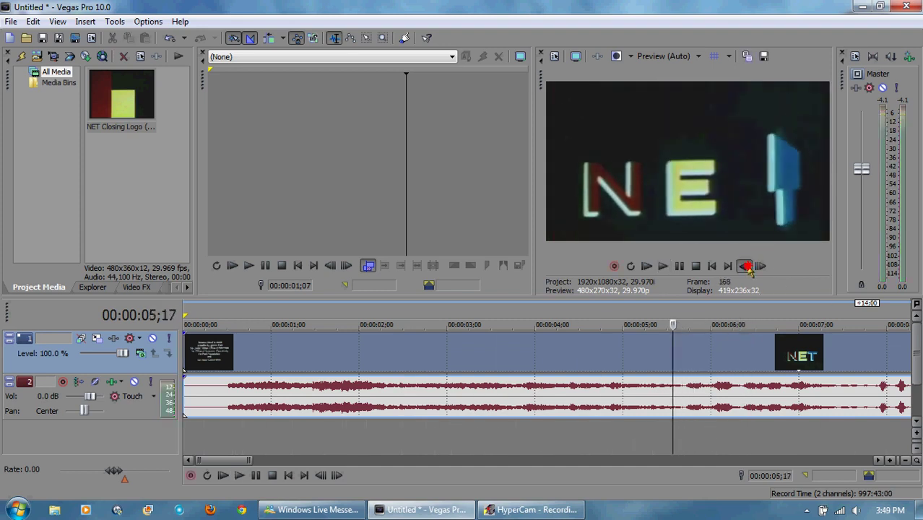
pyautogui.click(746, 266)
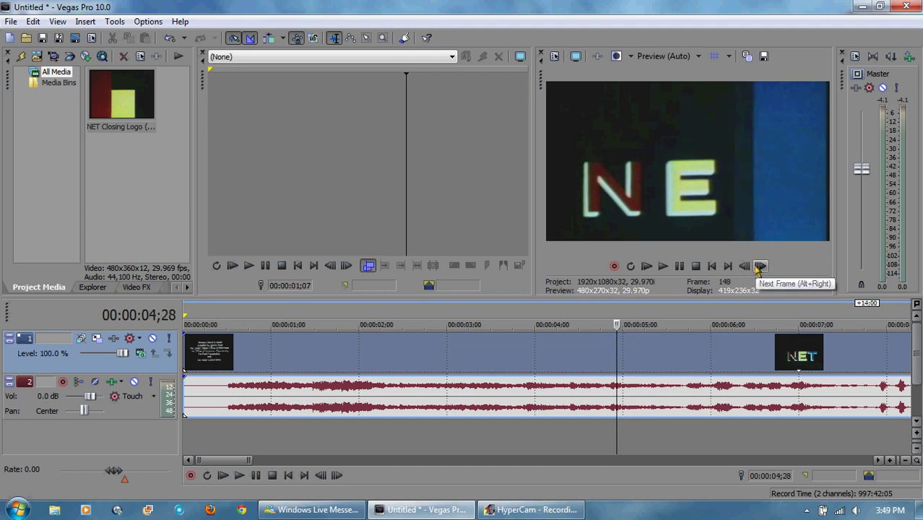
pyautogui.moveTo(759, 266); pyautogui.dragTo(760, 267)
pyautogui.click(760, 266)
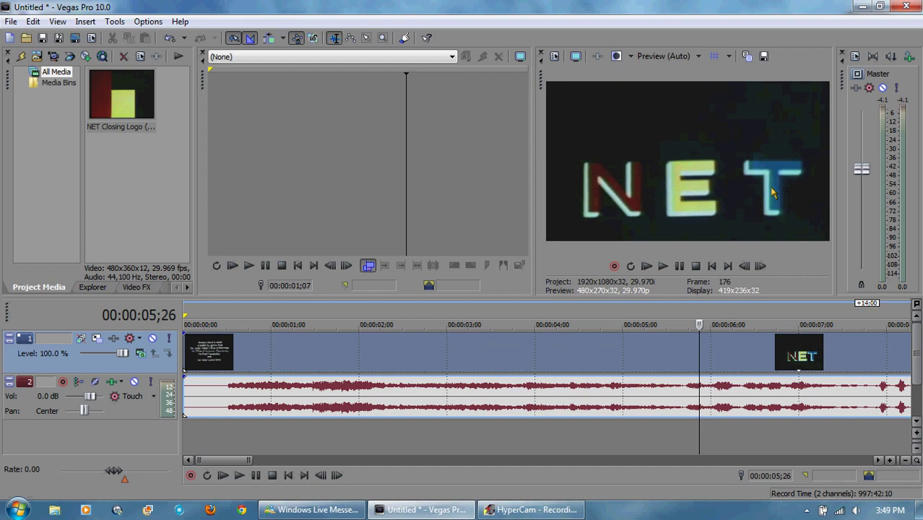
# Step: Split the clip at 00:00:05;26 and delete the part after the cut
pyautogui.press('s')
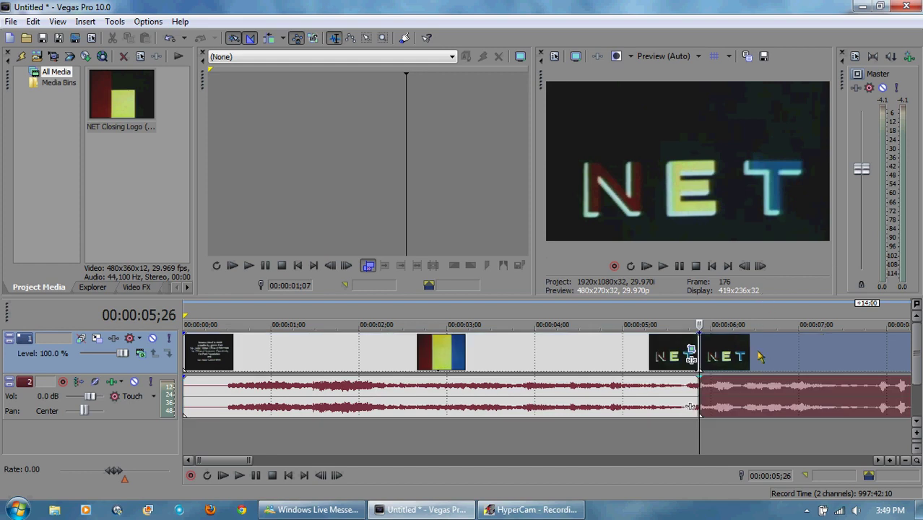
pyautogui.rightClick(757, 361)
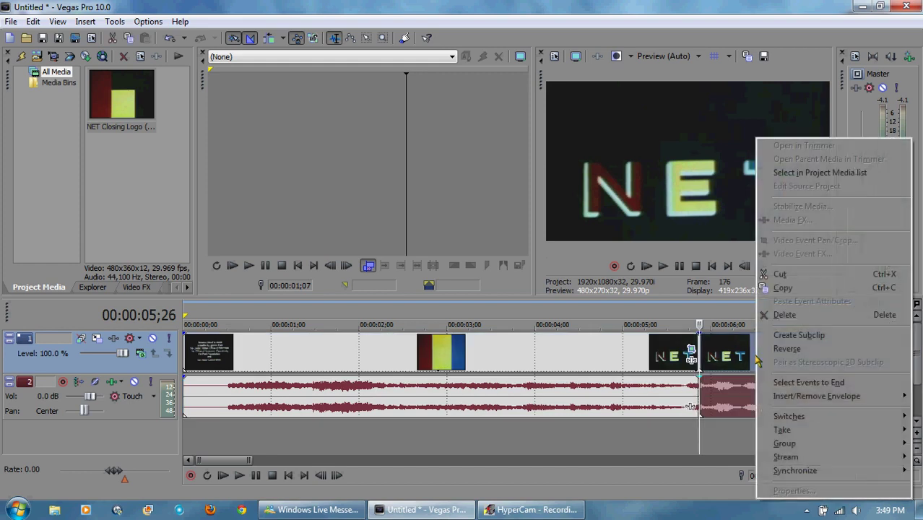
pyautogui.click(823, 315)
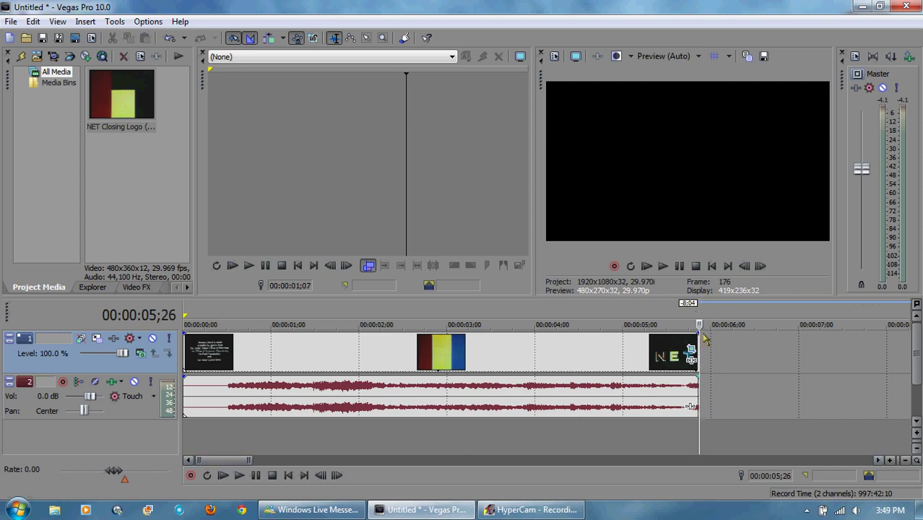
# Step: Paste a copy of the logo events after the original and reverse the pasted video
pyautogui.rightClick(352, 356)
pyautogui.click(373, 288)
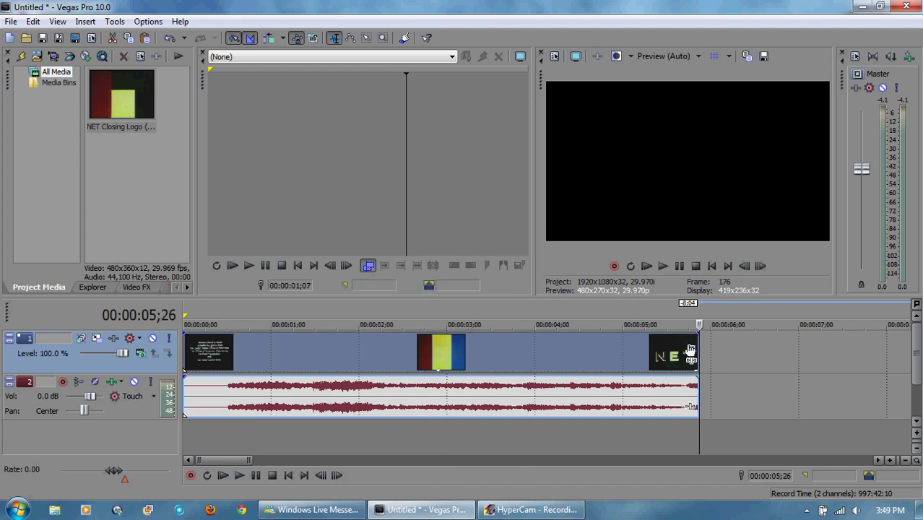
pyautogui.hotkey('ctrl', 'v')
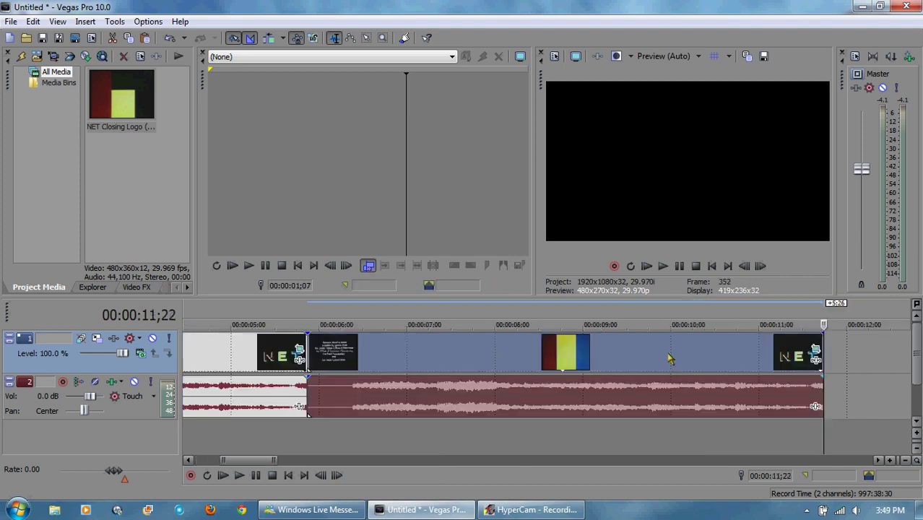
pyautogui.rightClick(542, 359)
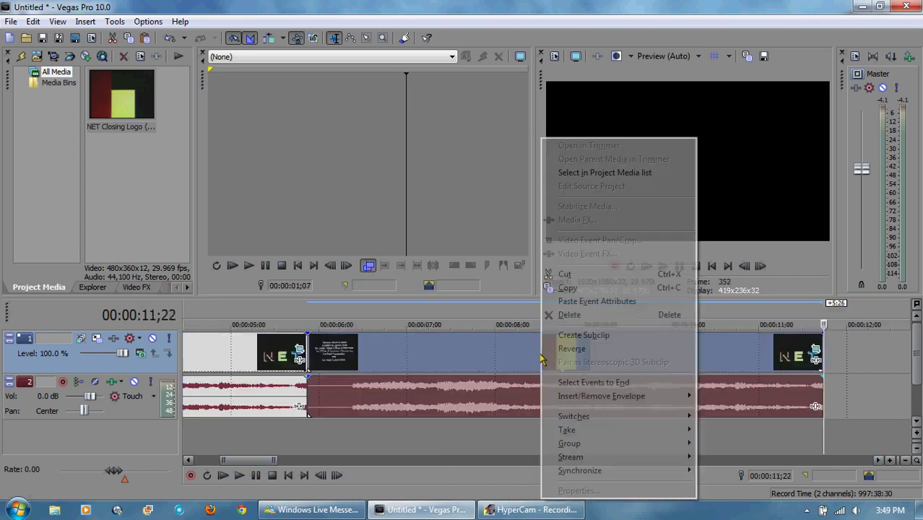
pyautogui.click(589, 348)
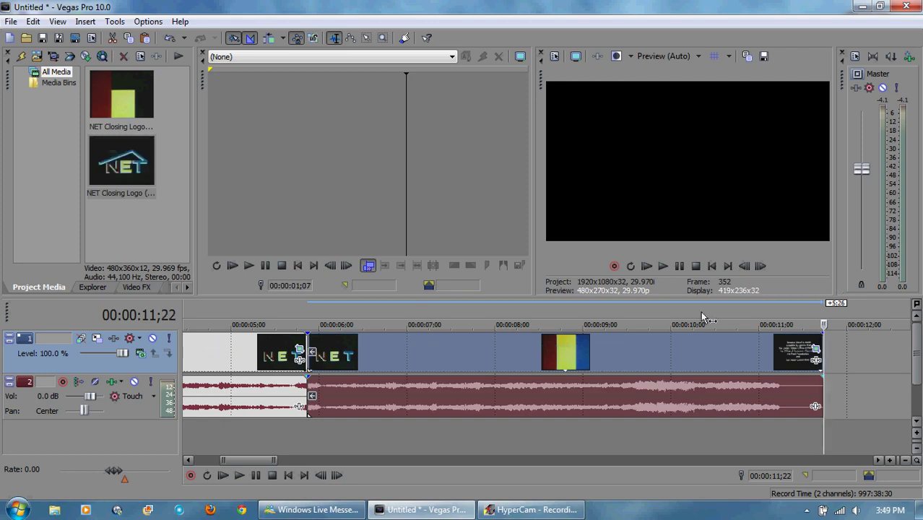
pyautogui.click(543, 312)
# Step: Play the forward-then-reversed sequence, then open Pan/Crop for the reversed event at 00:00:09;29
pyautogui.click(711, 266)
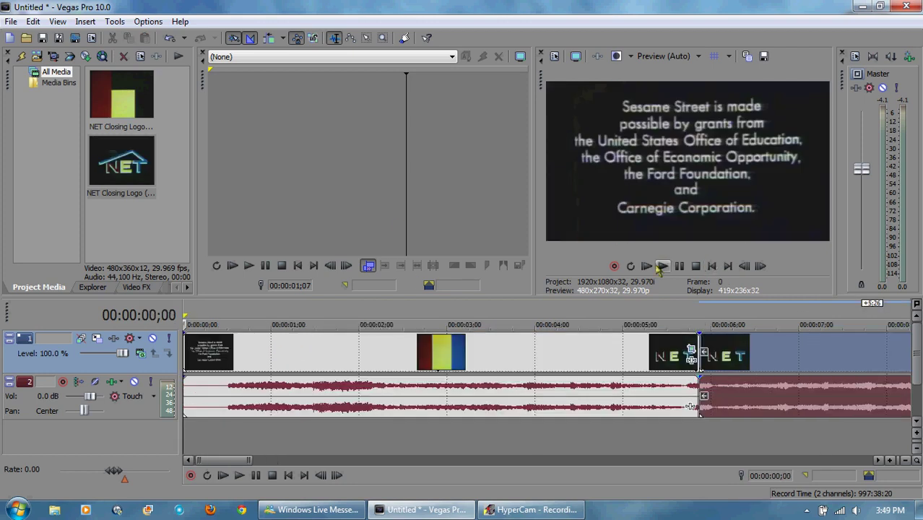
pyautogui.click(661, 266)
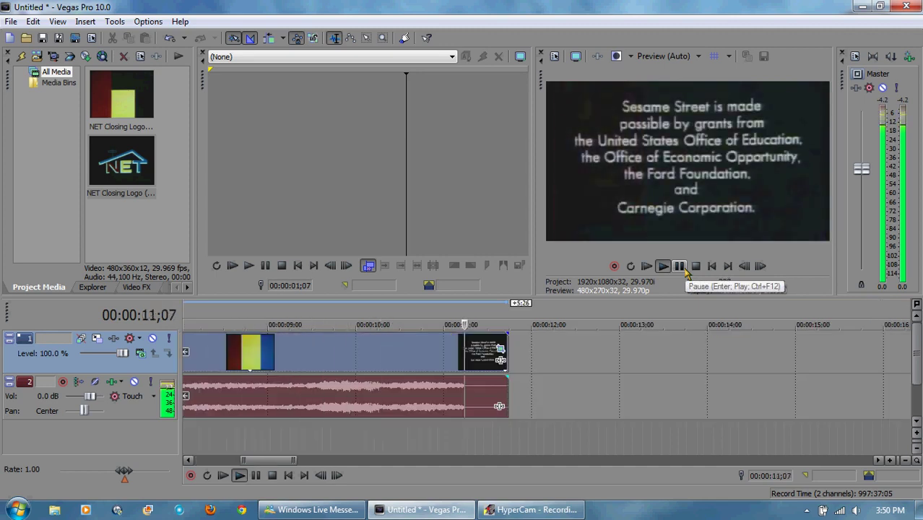
pyautogui.click(686, 270)
pyautogui.click(352, 310)
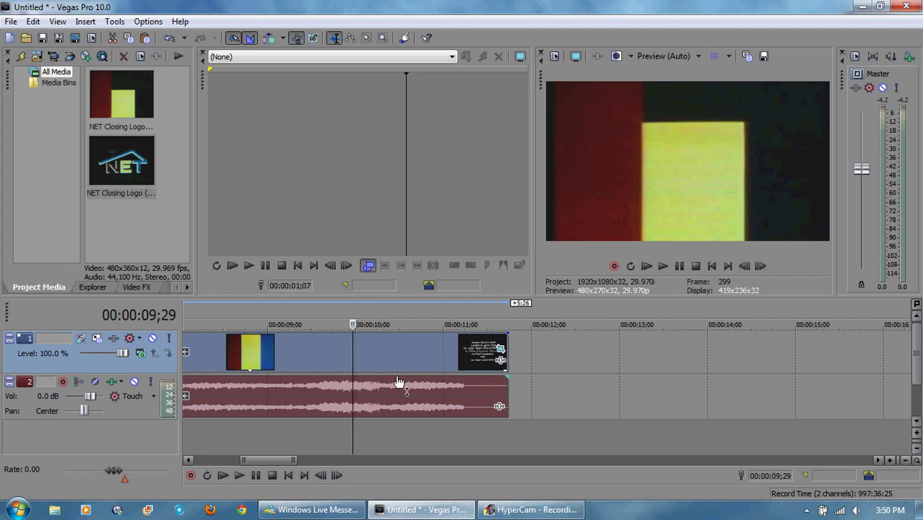
pyautogui.click(500, 351)
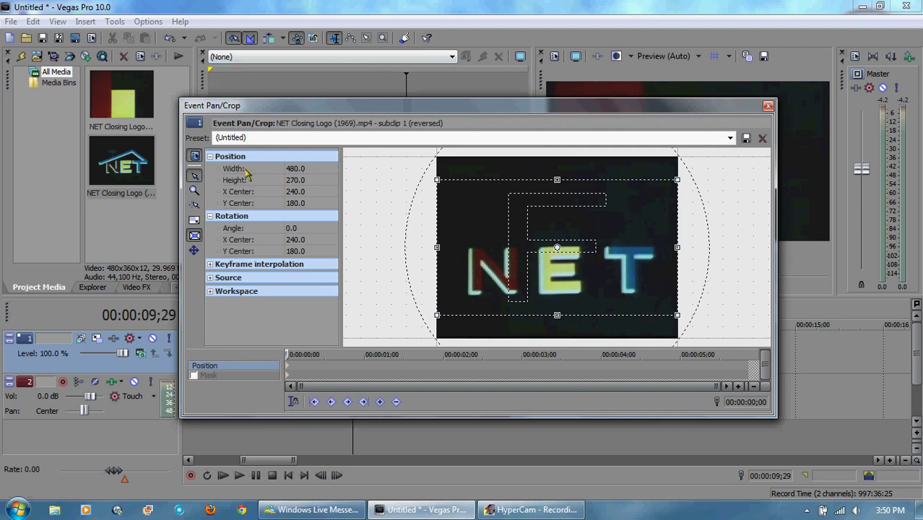
# Step: Set the reversed clip's pan/crop width to -480 to mirror it horizontally
pyautogui.doubleClick(298, 168)
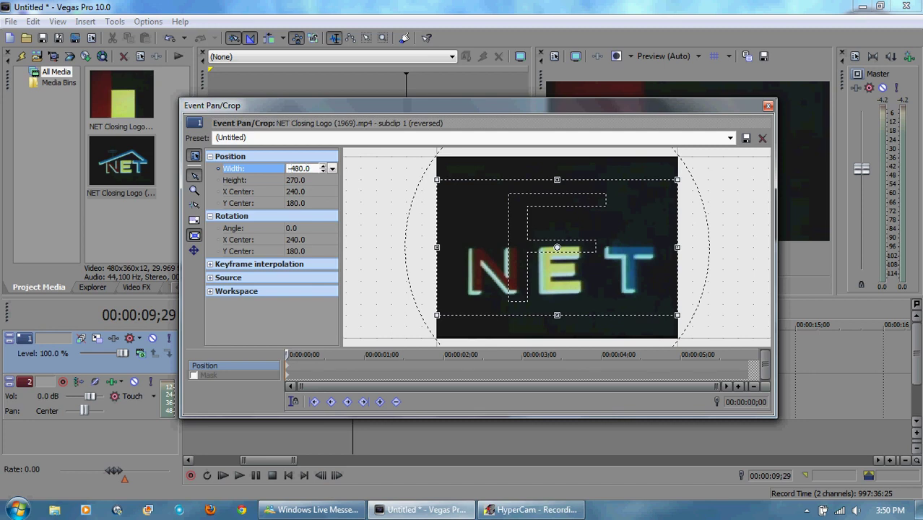
pyautogui.press('Return')
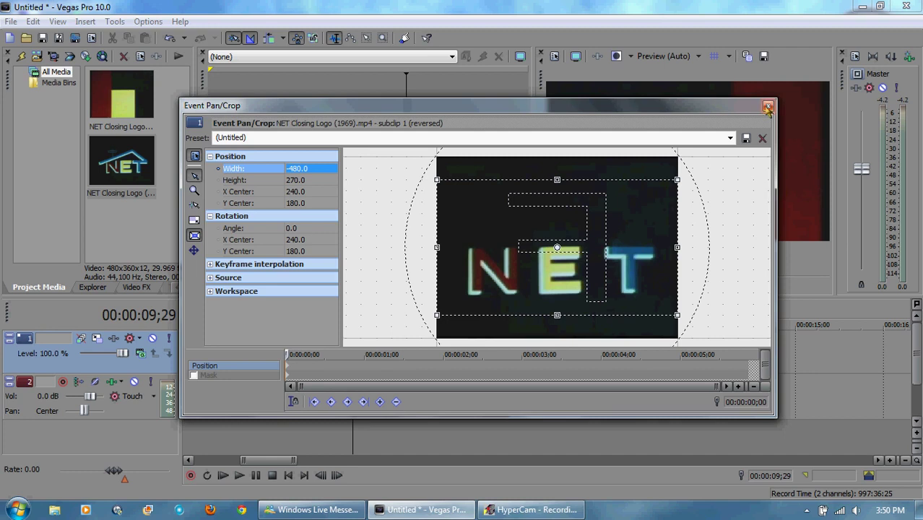
pyautogui.click(768, 107)
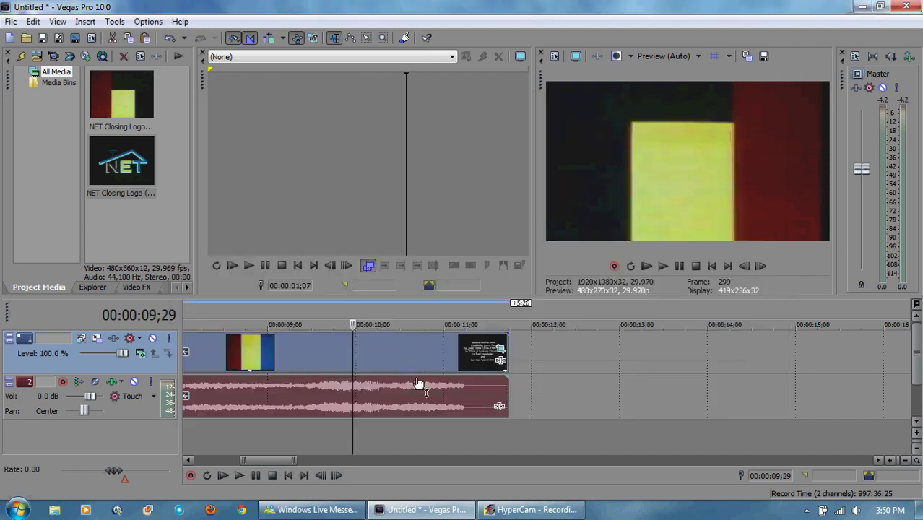
pyautogui.moveTo(286, 460); pyautogui.dragTo(264, 459)
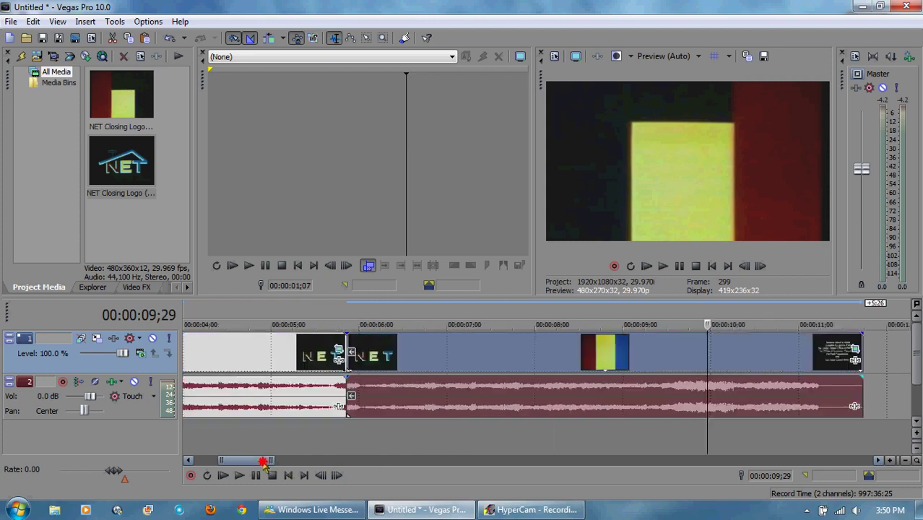
pyautogui.click(711, 265)
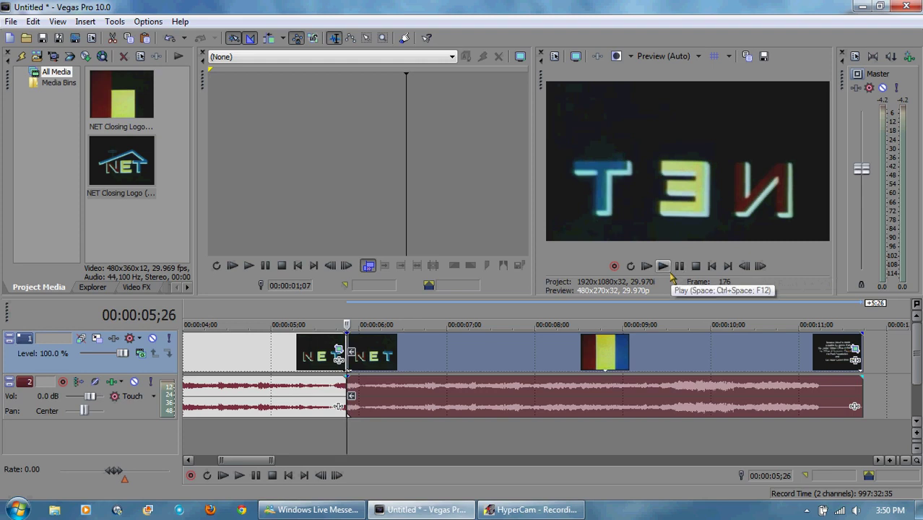
pyautogui.click(311, 315)
pyautogui.click(267, 315)
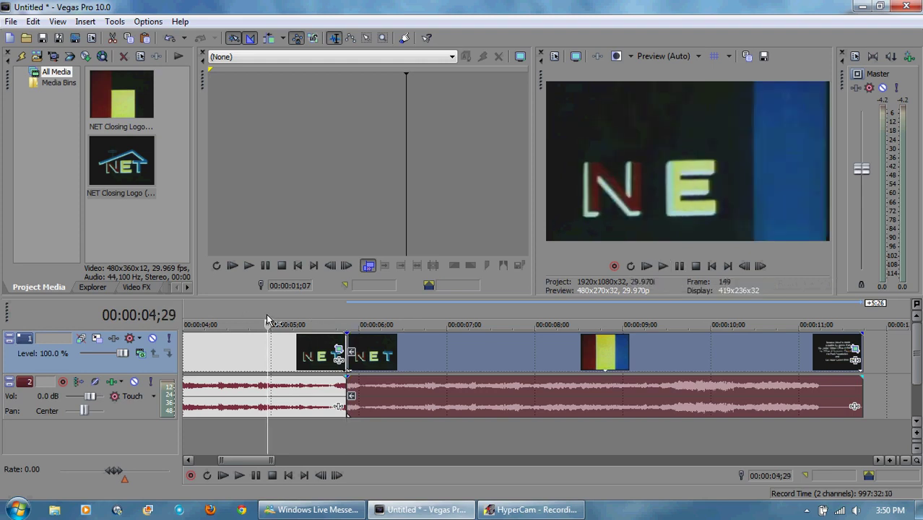
pyautogui.click(663, 267)
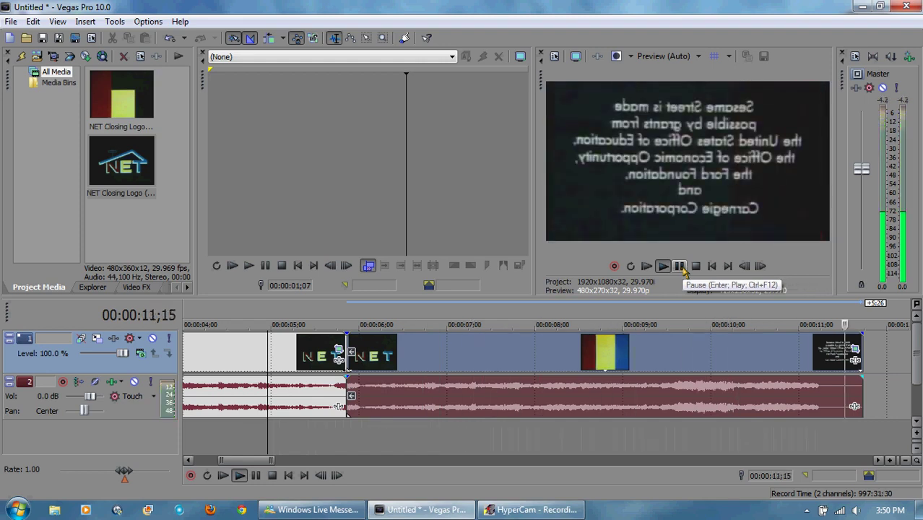
# Step: Paste the copied logo events at the end of the credits and trim their right edge
pyautogui.click(679, 266)
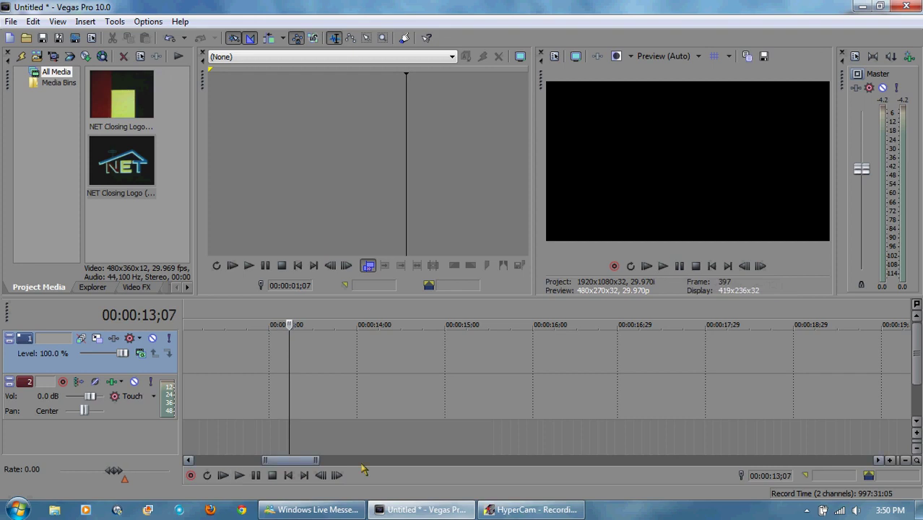
pyautogui.moveTo(297, 460); pyautogui.dragTo(274, 471)
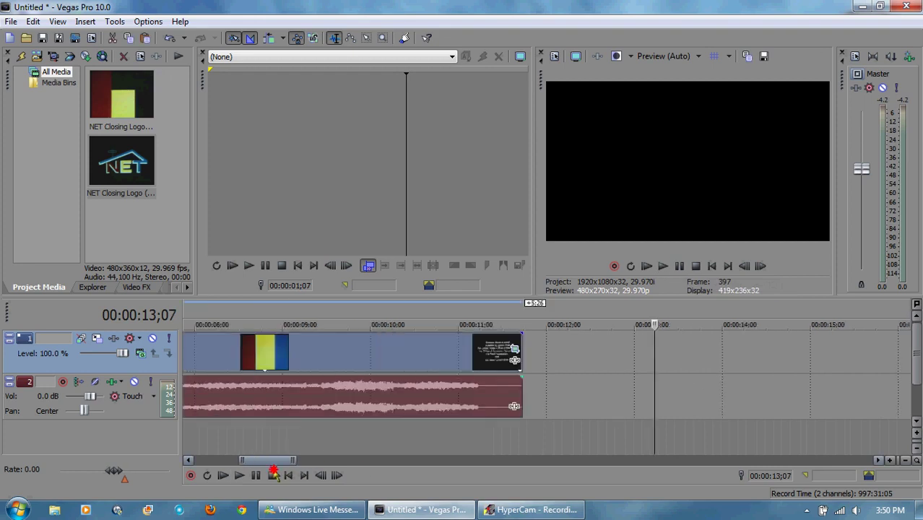
pyautogui.click(524, 315)
pyautogui.hotkey('ctrl', 'v')
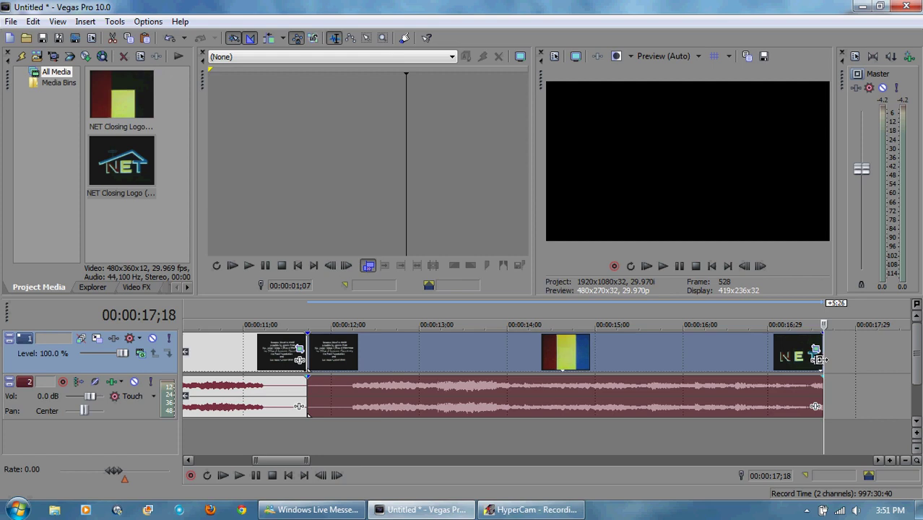
pyautogui.moveTo(823, 358); pyautogui.dragTo(712, 355)
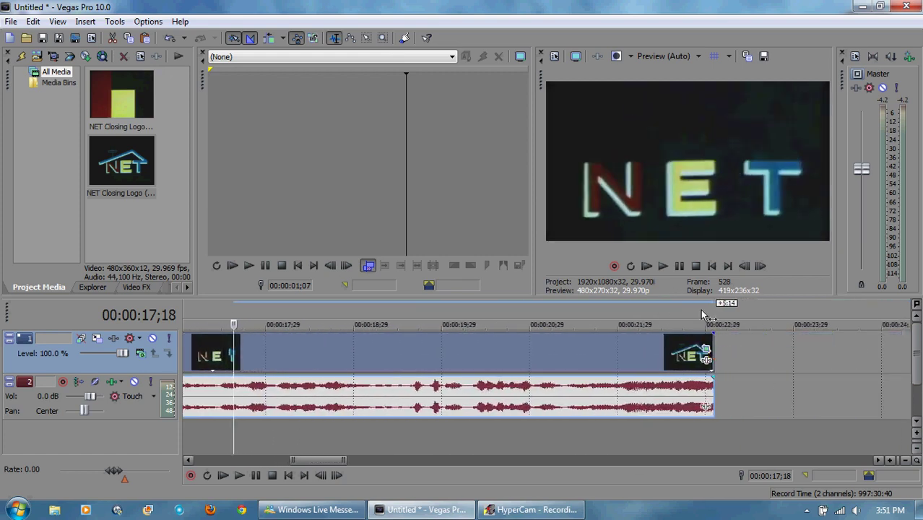
# Step: Preview the ending and drag the short logo piece to sit right after the credits
pyautogui.click(701, 353)
pyautogui.click(664, 267)
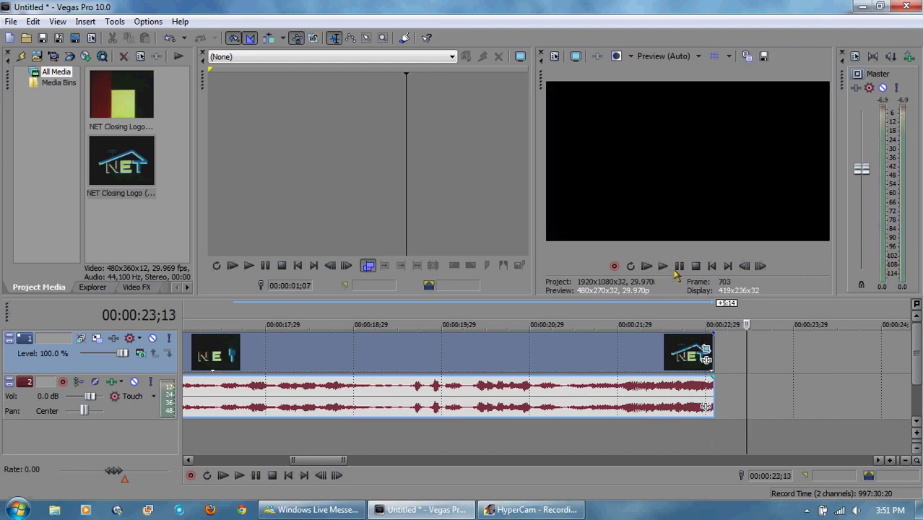
pyautogui.moveTo(313, 459); pyautogui.dragTo(278, 459)
pyautogui.moveTo(322, 406); pyautogui.dragTo(246, 407)
pyautogui.moveTo(247, 368); pyautogui.dragTo(306, 365)
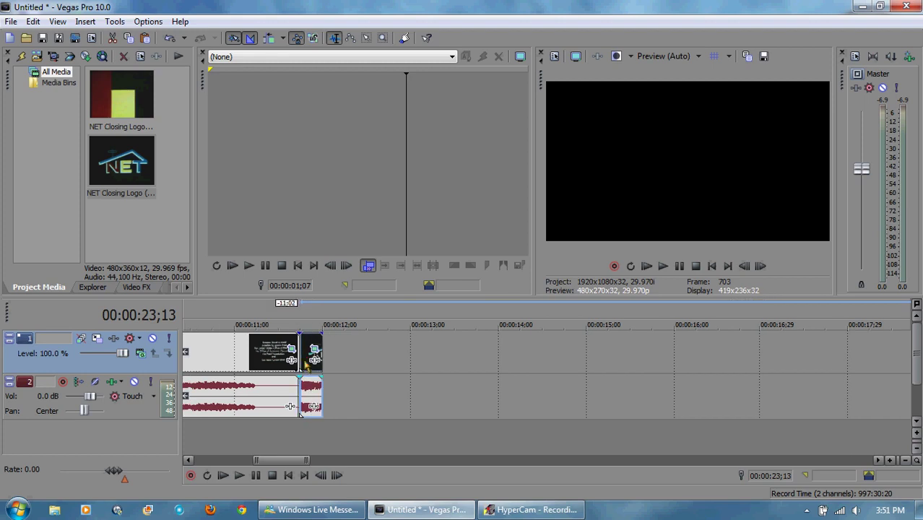
# Step: Step frame by frame from 00:00:11;22 to park the cursor at 00:00:11;25
pyautogui.click(302, 316)
pyautogui.moveTo(309, 460); pyautogui.dragTo(257, 460)
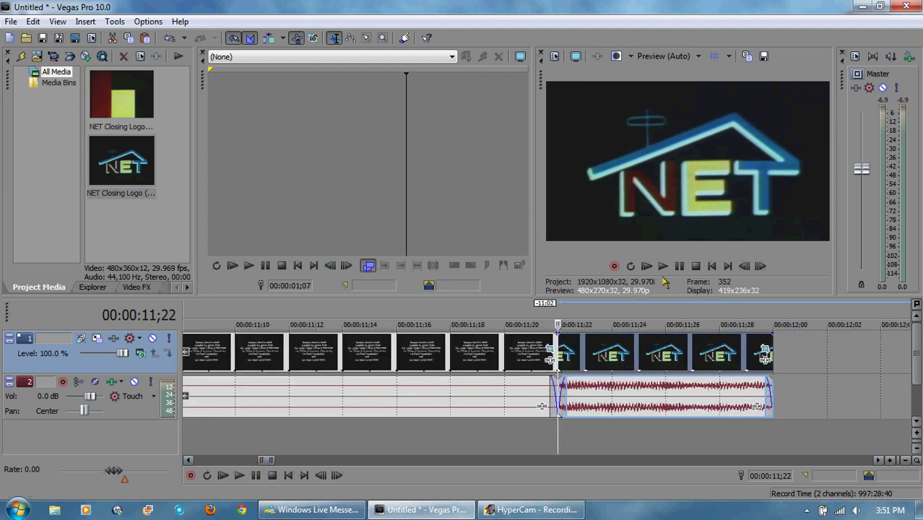
pyautogui.click(760, 267)
pyautogui.click(760, 267)
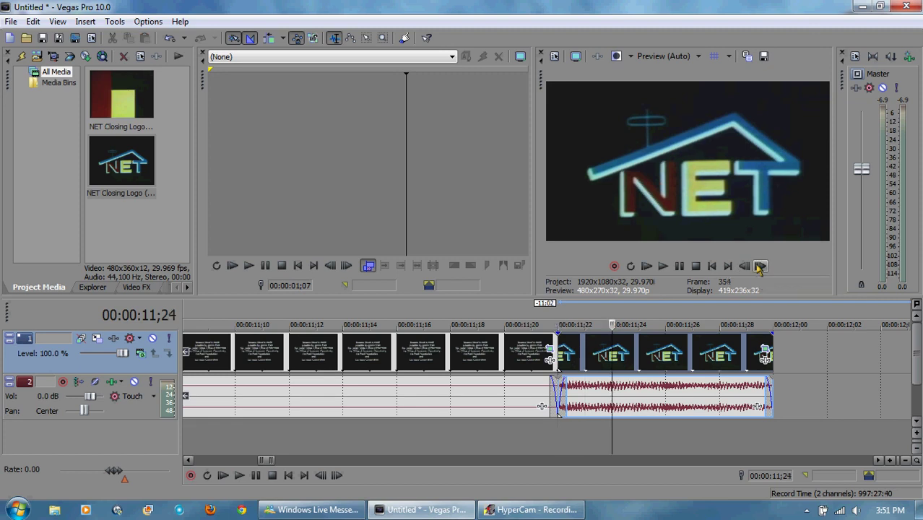
pyautogui.click(760, 267)
pyautogui.click(744, 266)
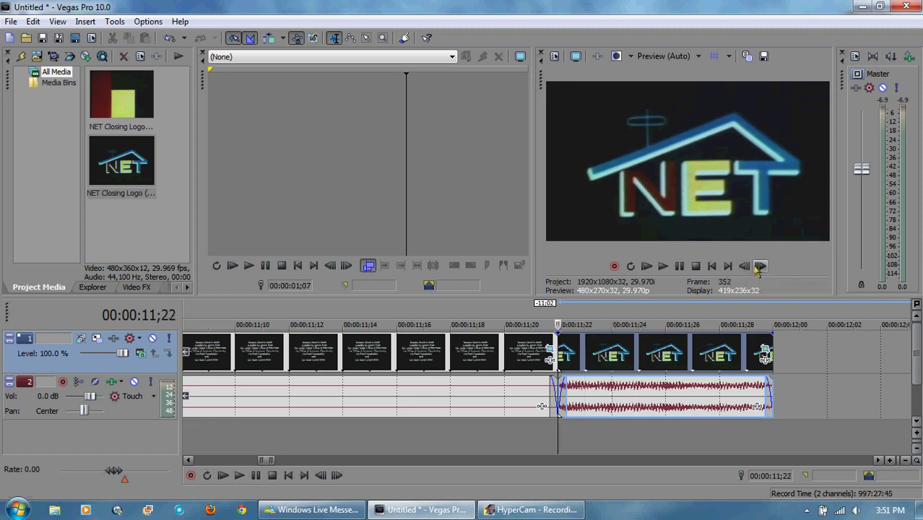
pyautogui.click(759, 267)
# Step: Trim the logo piece's right edge to the playhead and play it from 00:00:11;22
pyautogui.moveTo(769, 351); pyautogui.dragTo(632, 355)
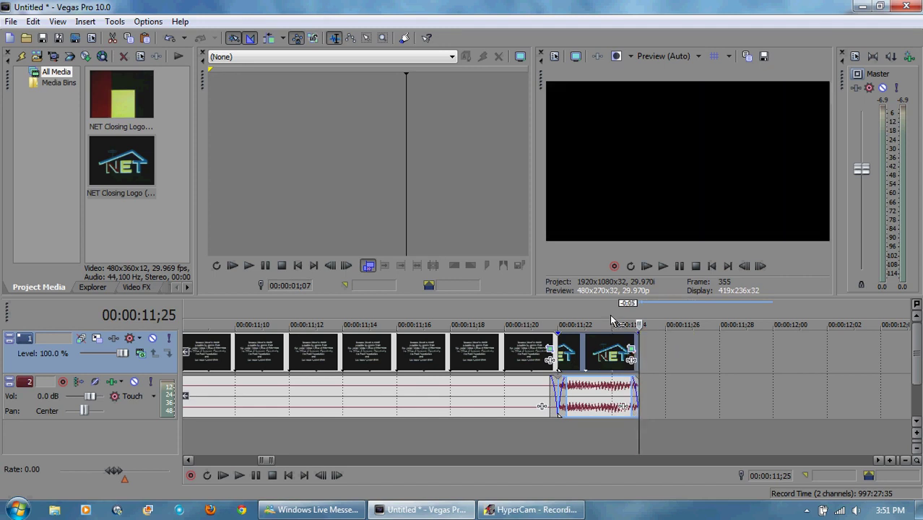
pyautogui.click(612, 323)
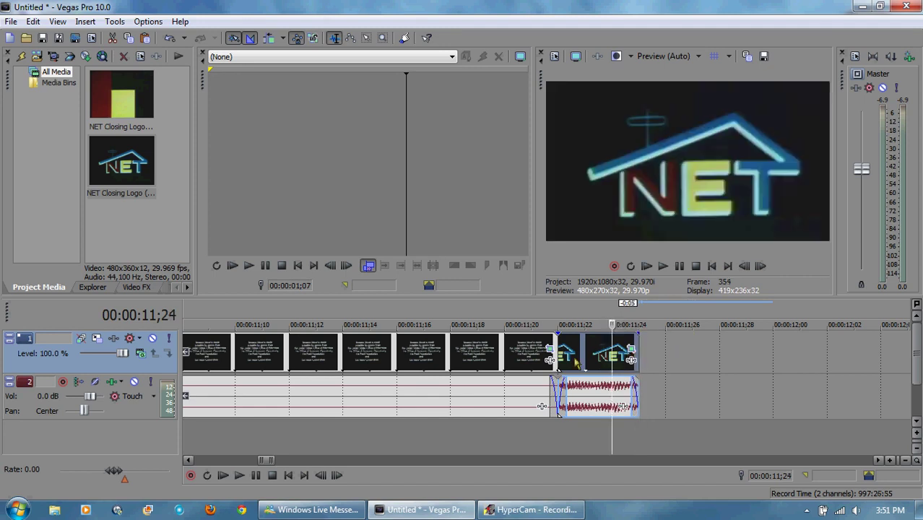
pyautogui.click(557, 323)
pyautogui.click(654, 268)
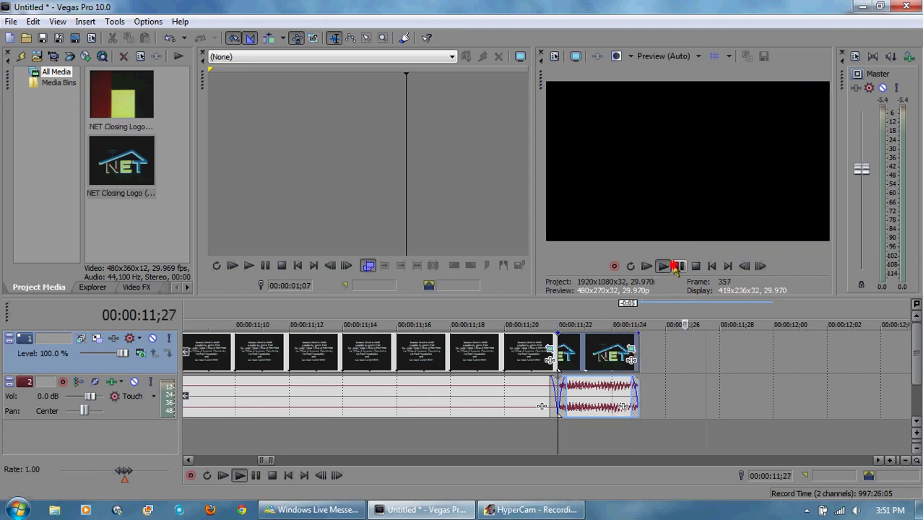
# Step: Copy the short logo piece, paste repeats end to end, and preview the stutter
pyautogui.rightClick(602, 359)
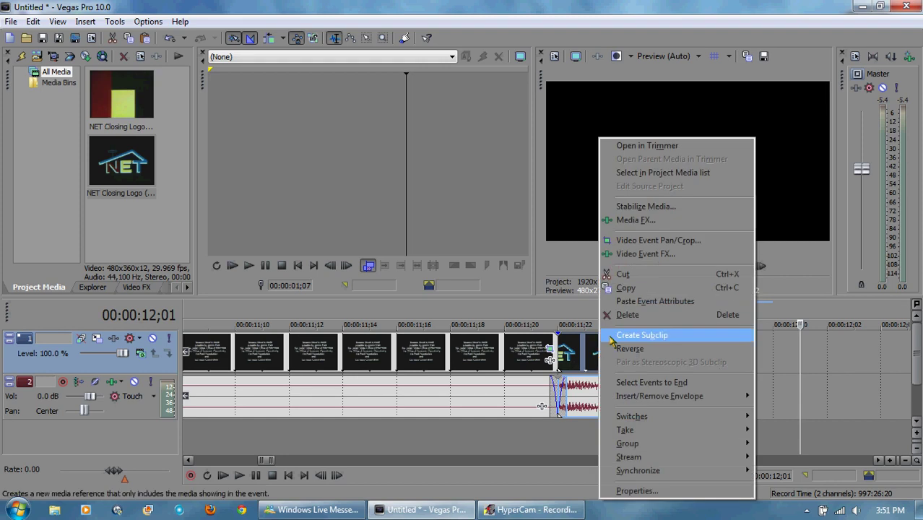
pyautogui.click(625, 287)
pyautogui.click(638, 324)
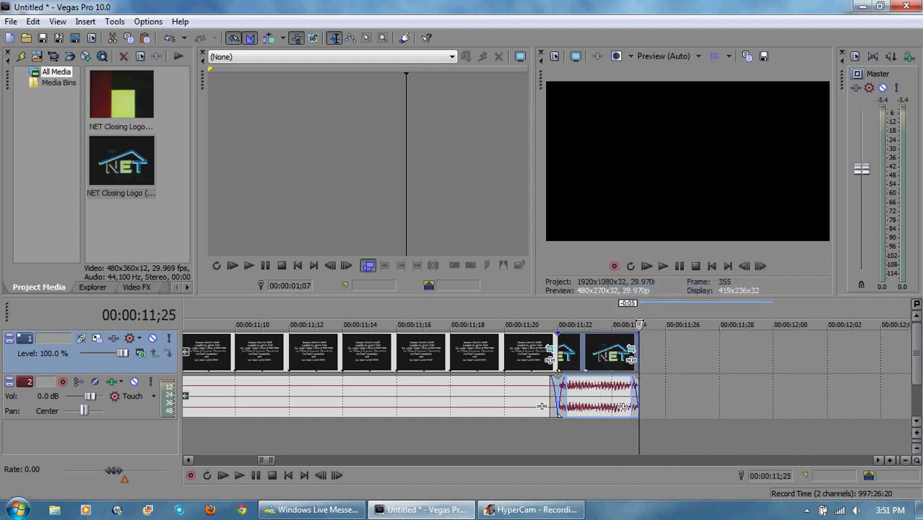
pyautogui.hotkey('ctrl', 'v')
pyautogui.hotkey('ctrl', 'v')
pyautogui.hotkey('ctrl', 'v')
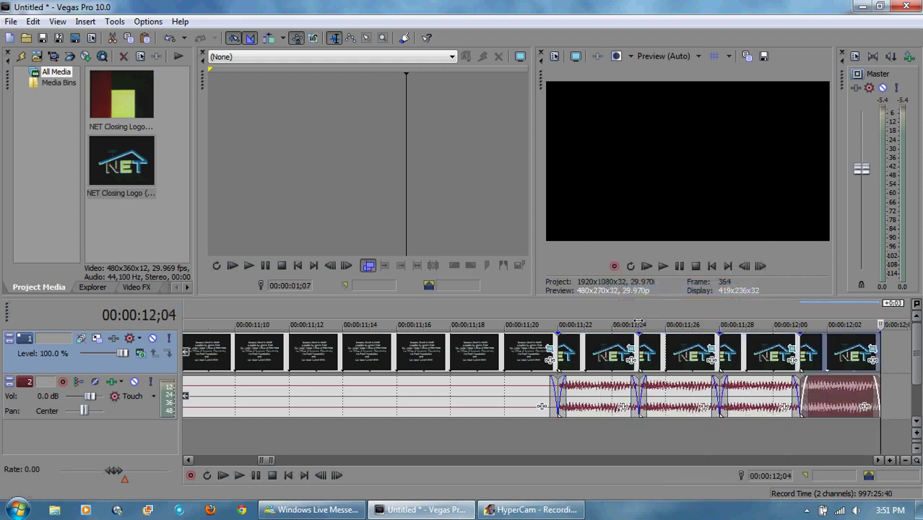
pyautogui.click(558, 307)
pyautogui.click(663, 265)
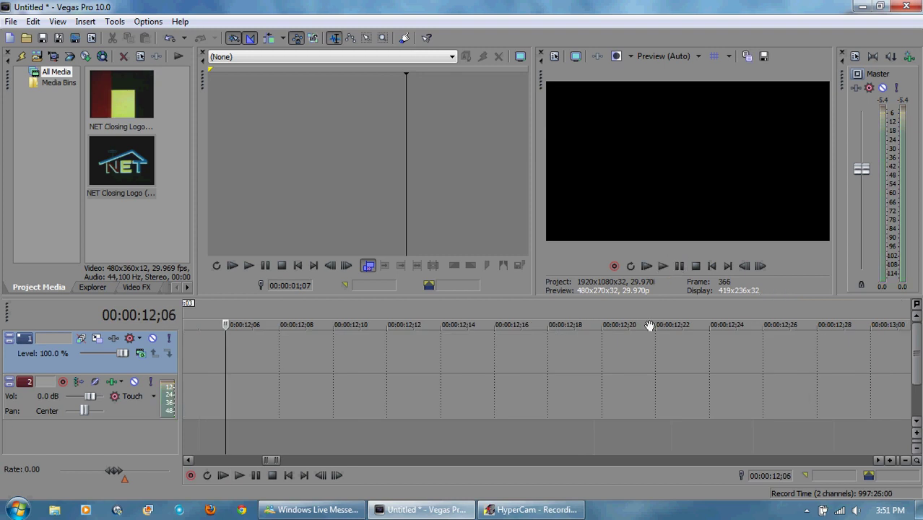
# Step: Shorten the last logo copy so the stutter ends around 00:00:12;04
pyautogui.moveTo(273, 462); pyautogui.dragTo(266, 460)
pyautogui.click(358, 327)
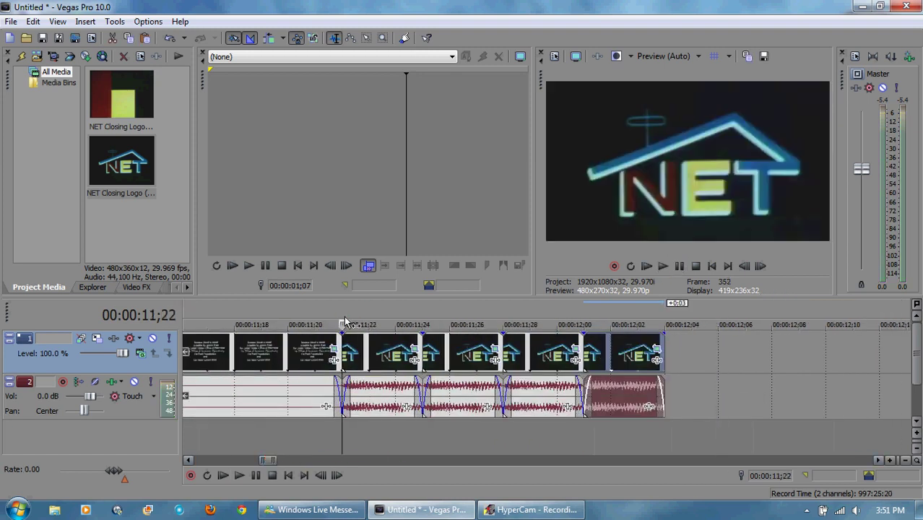
pyautogui.press('Left')
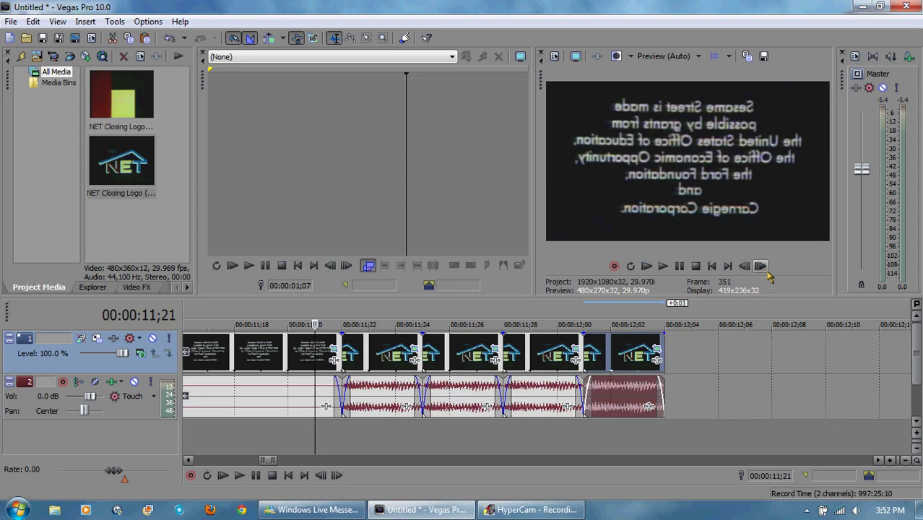
pyautogui.click(760, 266)
pyautogui.click(760, 266)
pyautogui.click(761, 265)
pyautogui.click(760, 266)
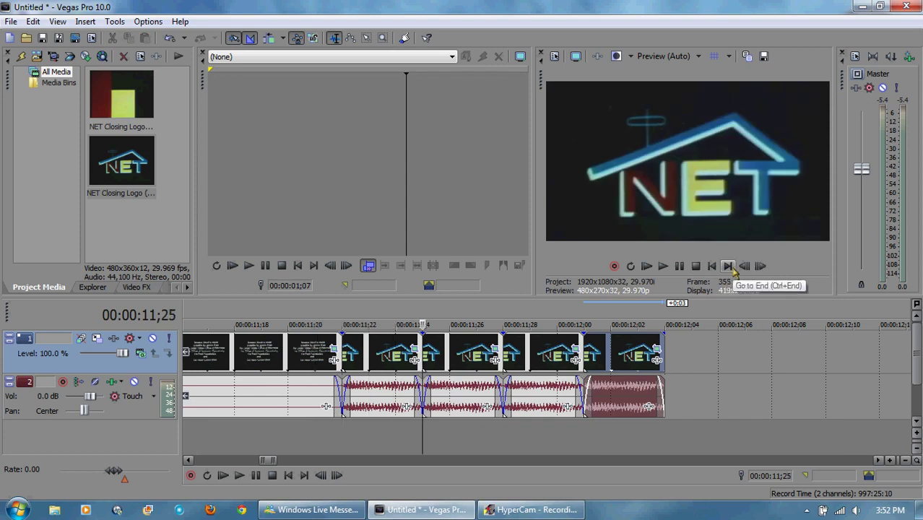
pyautogui.click(743, 266)
pyautogui.click(743, 266)
pyautogui.click(743, 265)
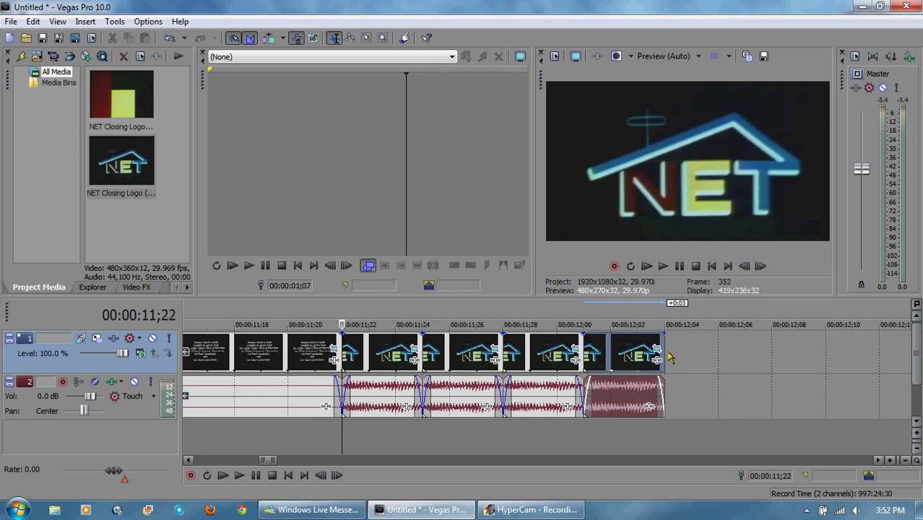
pyautogui.moveTo(663, 352)
pyautogui.mouseDown()
pyautogui.moveTo(597, 352)
pyautogui.moveTo(664, 354)
pyautogui.mouseUp()
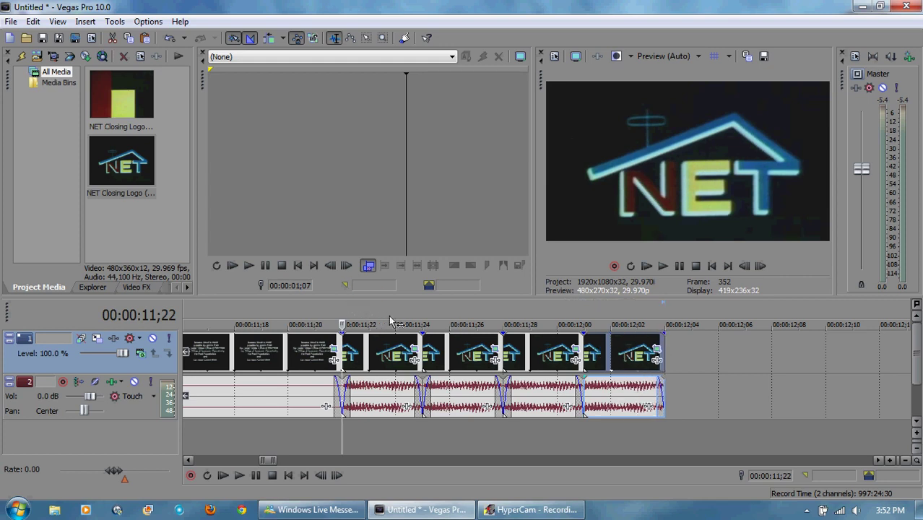
pyautogui.click(448, 318)
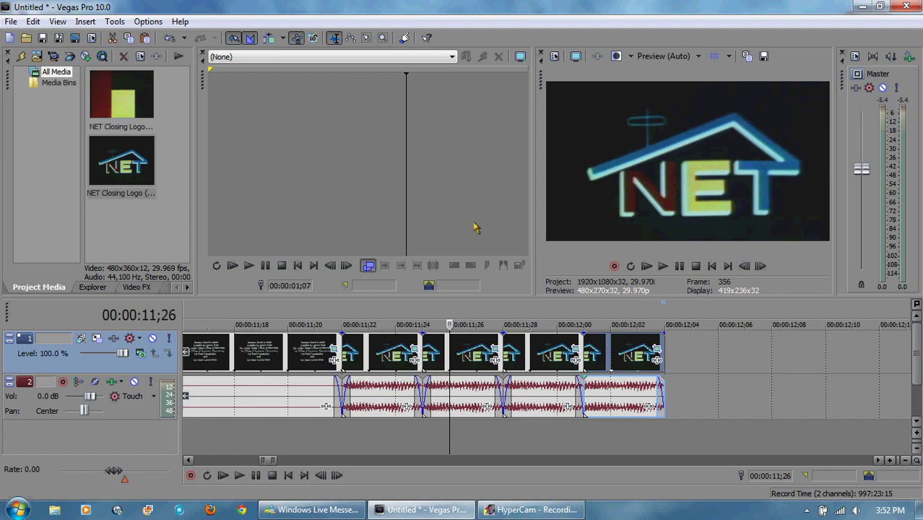
# Step: Give one repeated logo piece a pan/crop height of -270, flipping it upside down
pyautogui.click(495, 361)
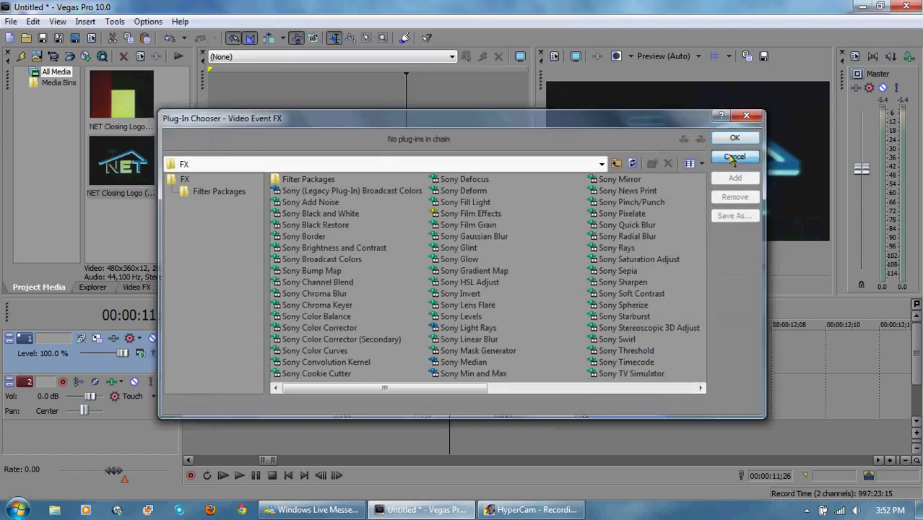
pyautogui.click(733, 156)
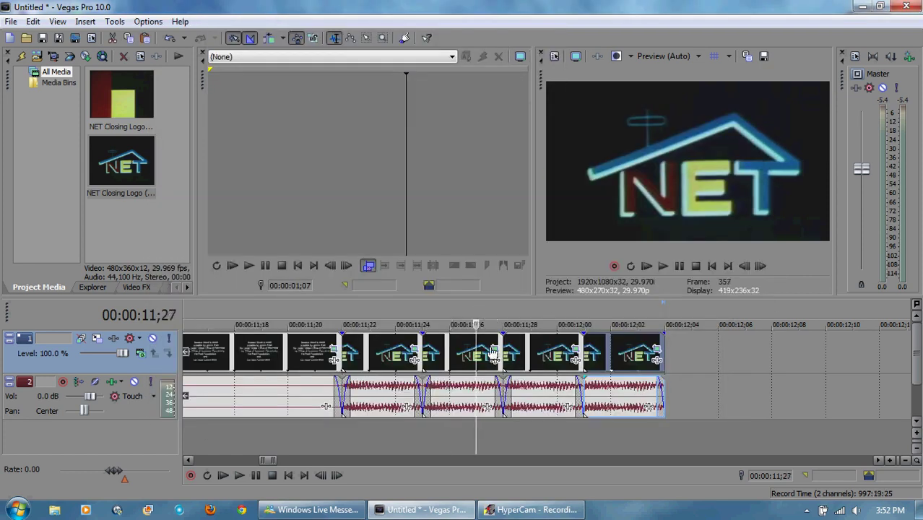
pyautogui.click(496, 350)
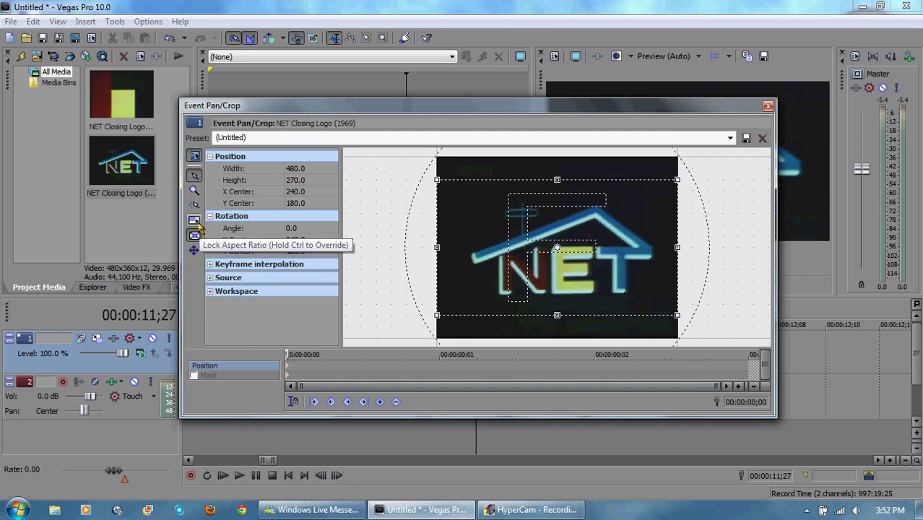
pyautogui.click(315, 181)
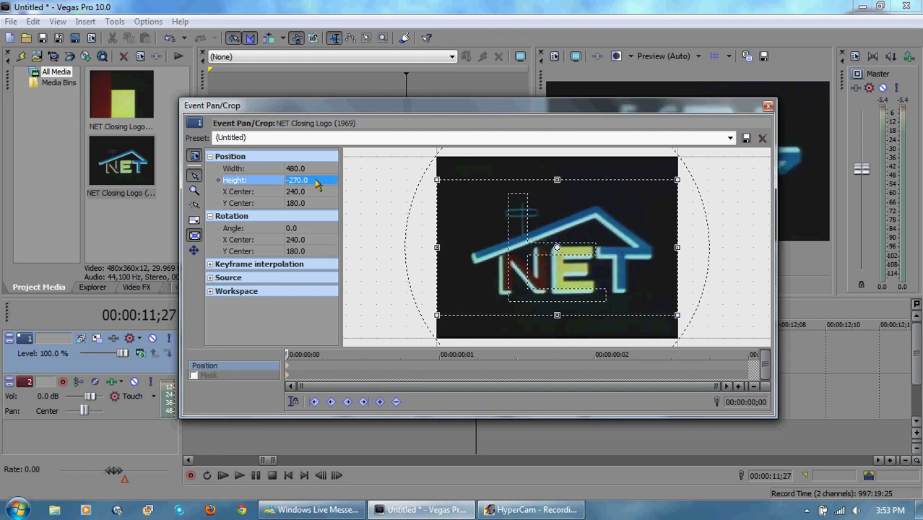
pyautogui.press('Return')
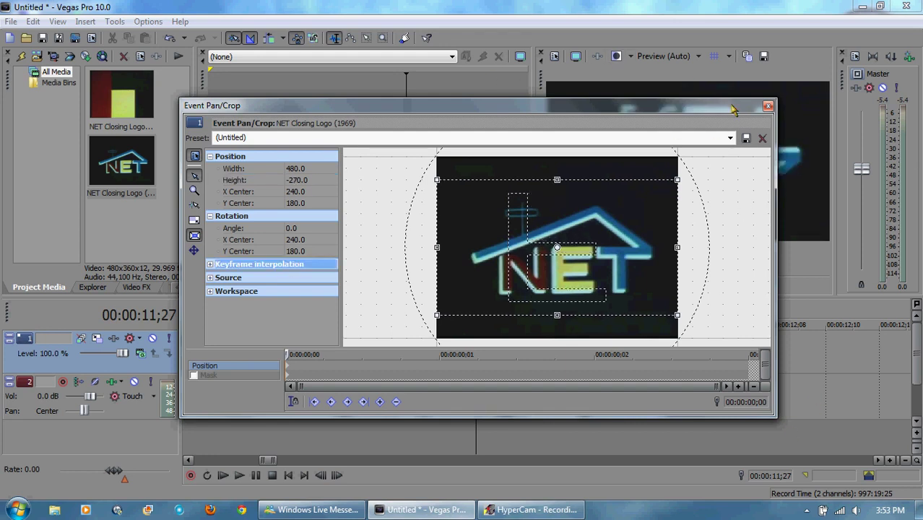
pyautogui.click(767, 107)
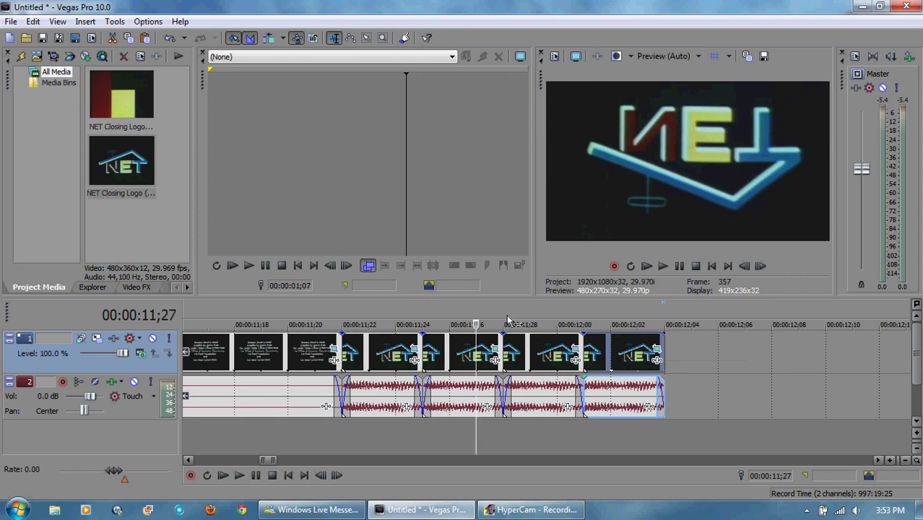
# Step: Mirror the clip at 00:00:12;00 horizontally by setting its Pan/Crop Width to -480
pyautogui.click(557, 325)
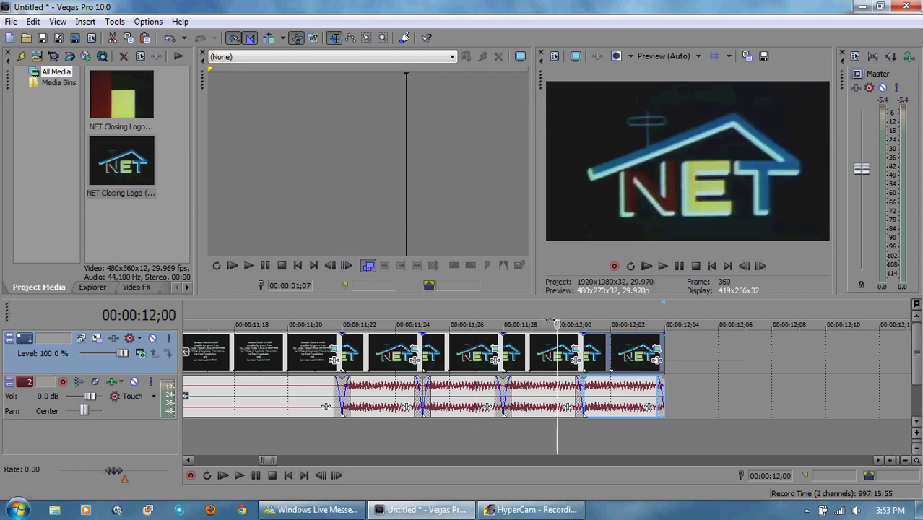
pyautogui.click(578, 352)
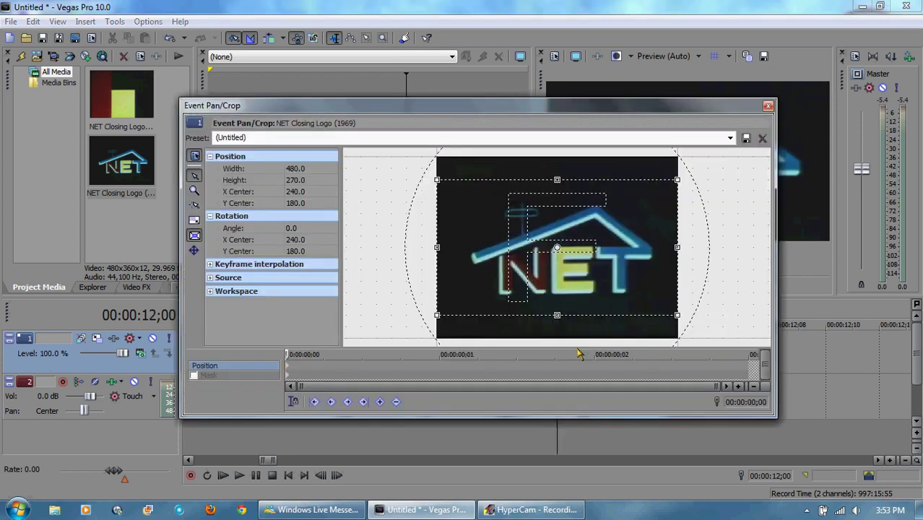
pyautogui.click(306, 168)
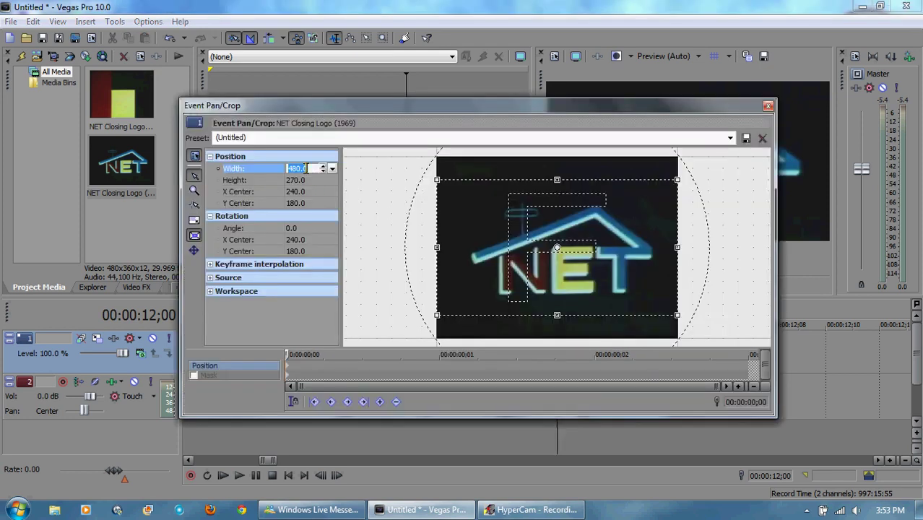
pyautogui.write('-480')
pyautogui.press('Return')
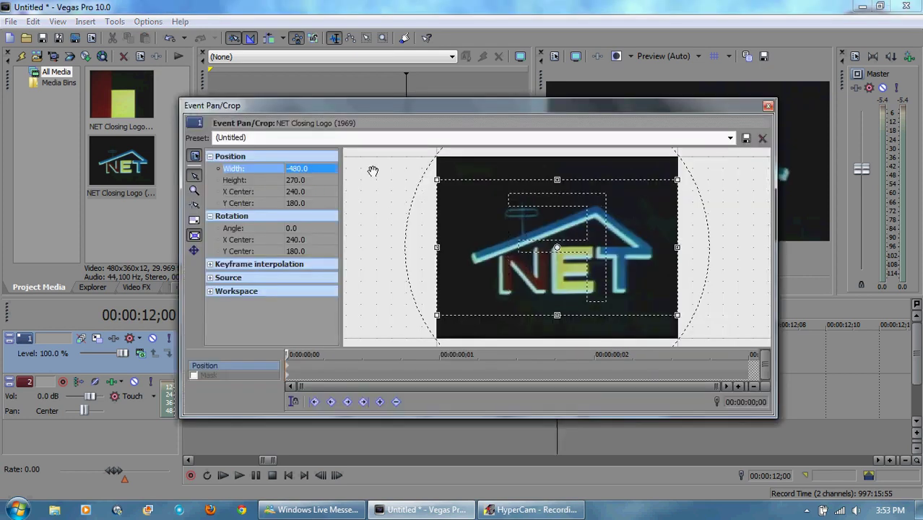
pyautogui.click(770, 106)
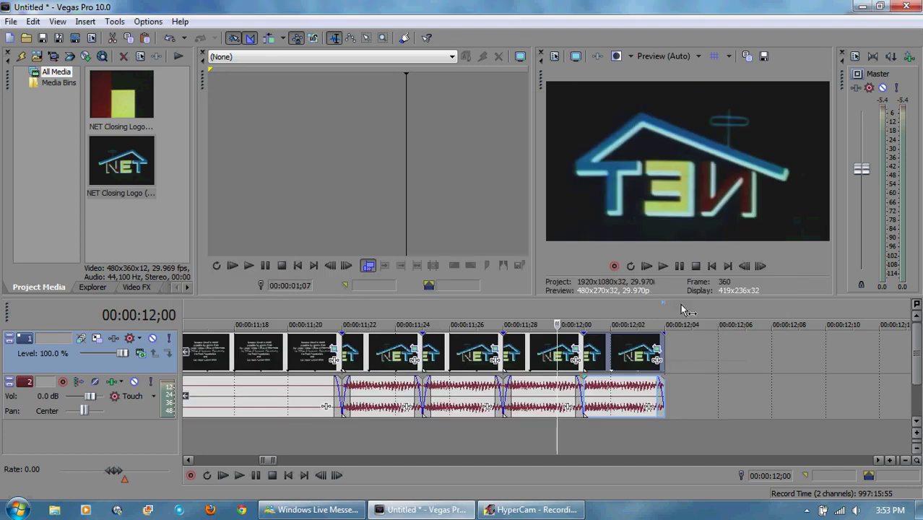
# Step: Rotate the last logo clip 180 degrees in Event Pan/Crop
pyautogui.click(641, 310)
pyautogui.click(655, 352)
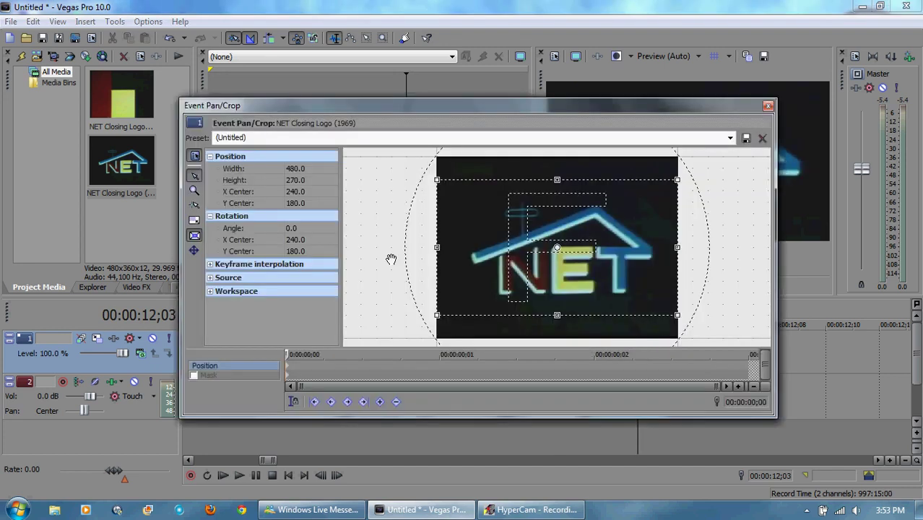
pyautogui.click(303, 228)
pyautogui.press('Return')
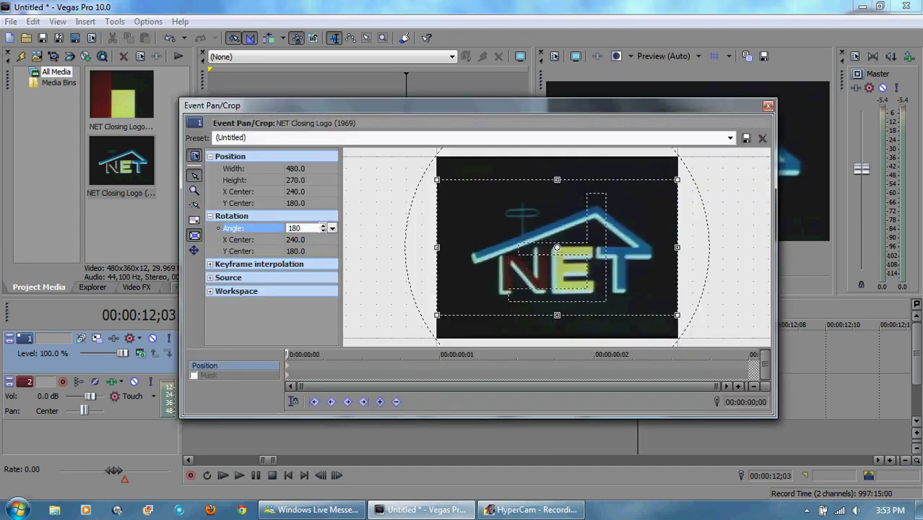
pyautogui.click(768, 108)
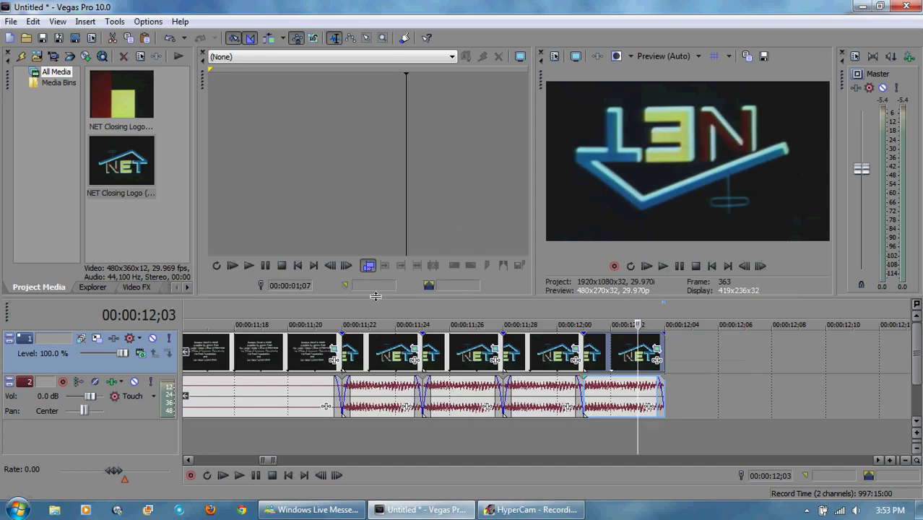
# Step: Play the edited logo sequence from 00:00:11;22, then stop it
pyautogui.click(339, 318)
pyautogui.click(662, 266)
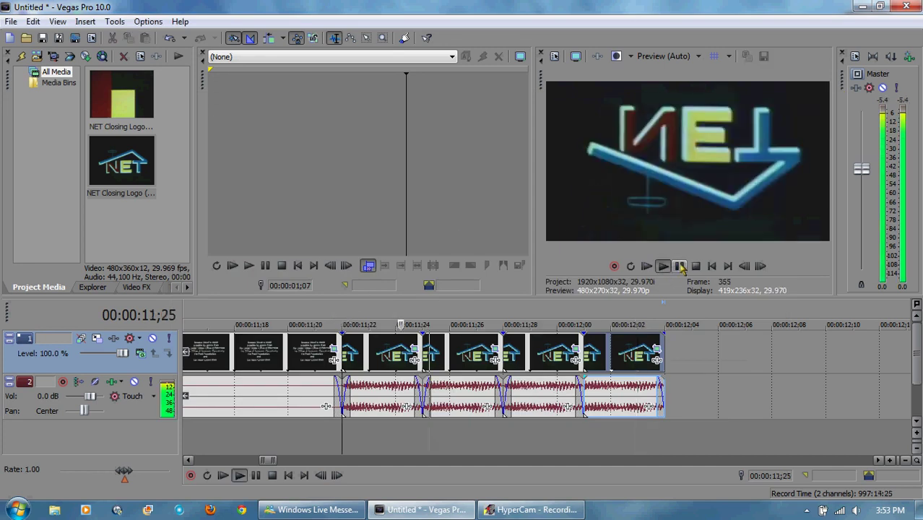
pyautogui.press('space')
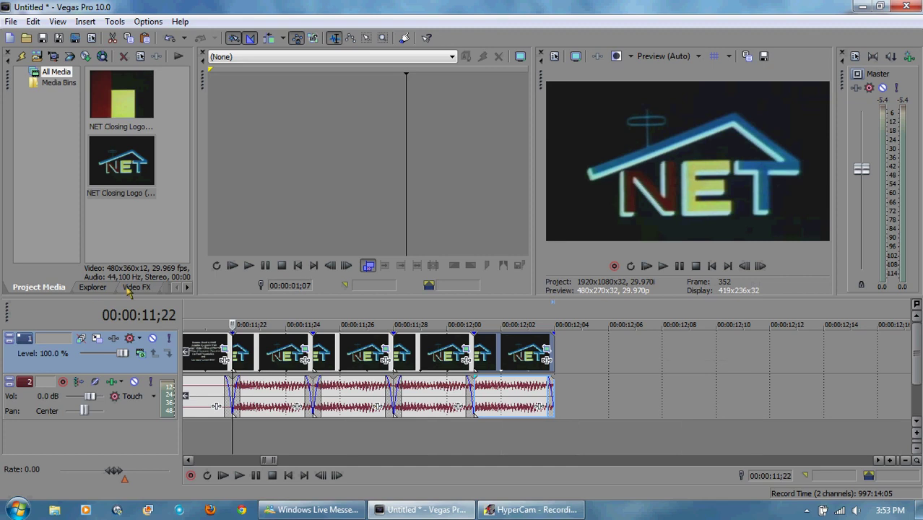
# Step: Add a Volume effect raised to 6.021 dB to the first two audio clips
pyautogui.click(294, 409)
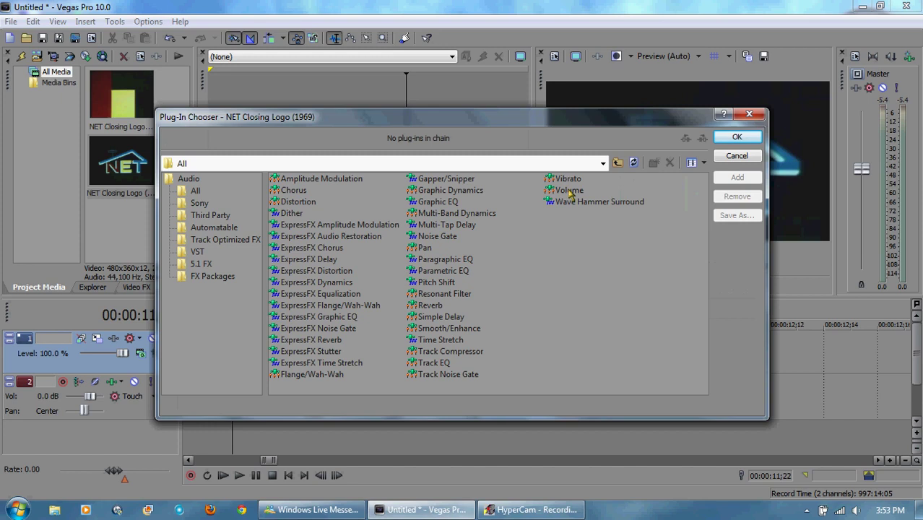
pyautogui.doubleClick(570, 190)
pyautogui.click(736, 136)
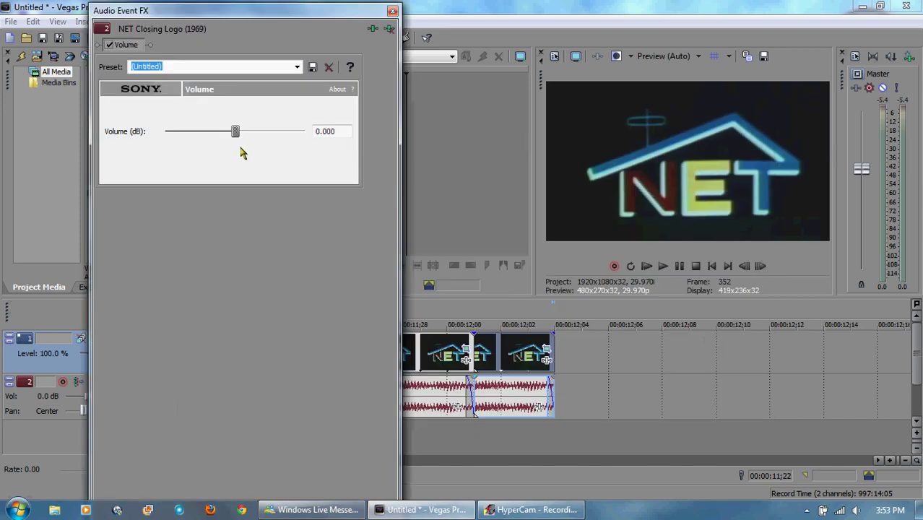
pyautogui.moveTo(235, 132); pyautogui.dragTo(415, 12)
pyautogui.click(392, 11)
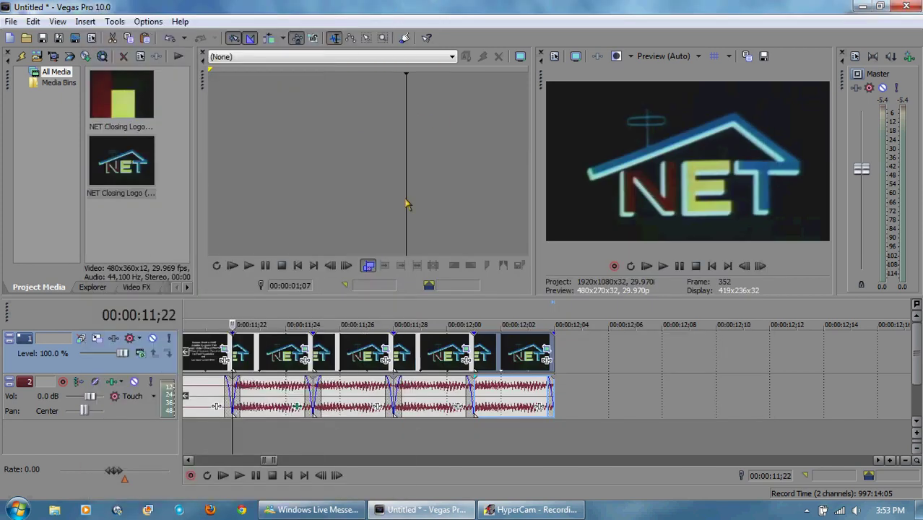
pyautogui.click(377, 408)
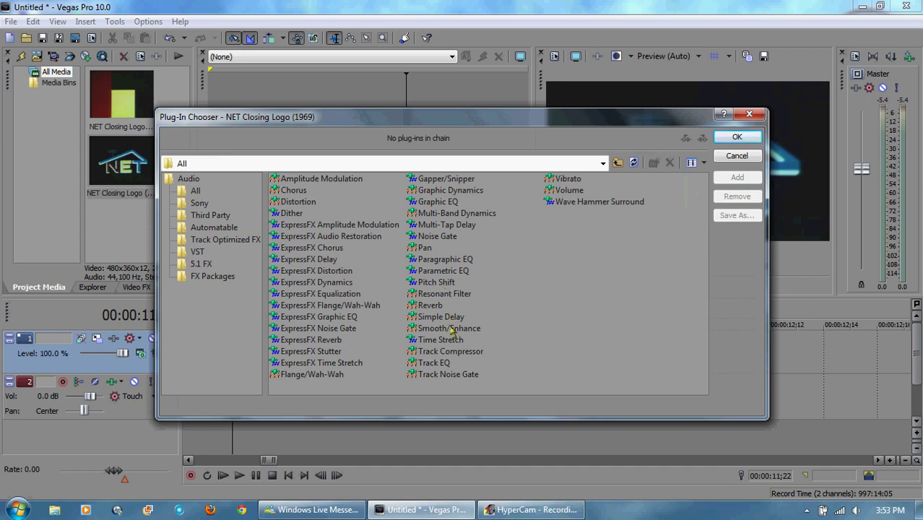
pyautogui.doubleClick(570, 190)
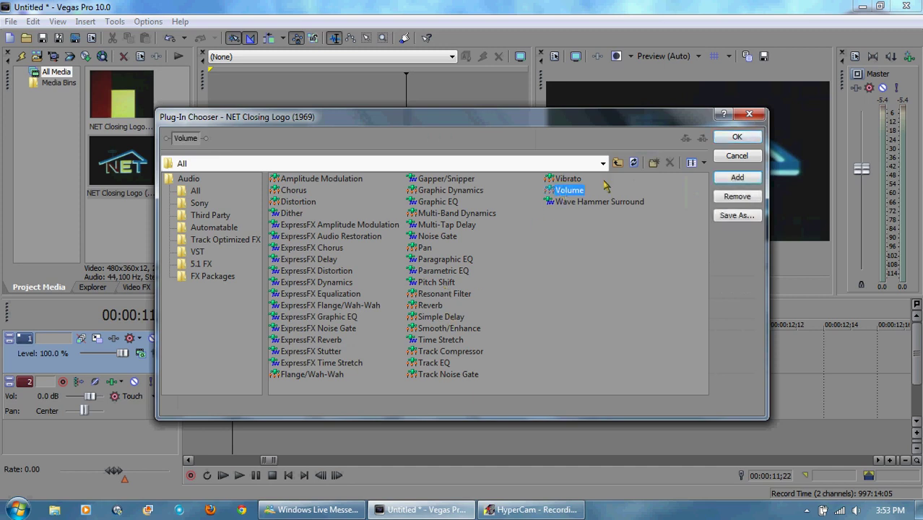
pyautogui.click(736, 136)
pyautogui.moveTo(235, 133); pyautogui.dragTo(305, 132)
pyautogui.click(394, 10)
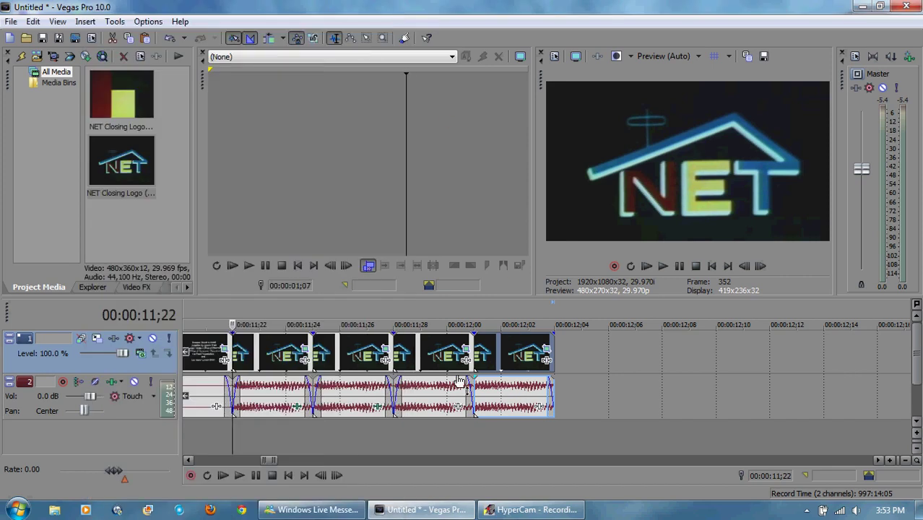
# Step: Boost the next two audio clips by 6.021 dB with Volume, then play from 00:00:11;22
pyautogui.click(456, 396)
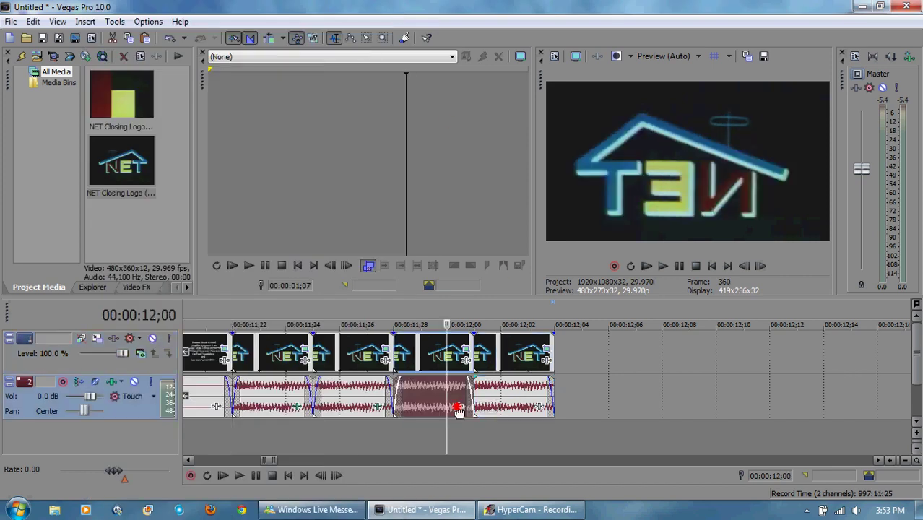
pyautogui.click(457, 406)
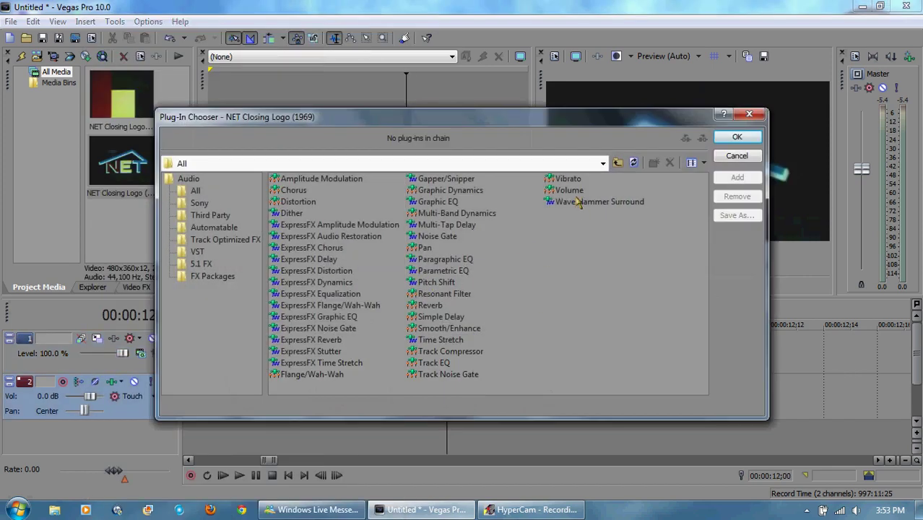
pyautogui.doubleClick(569, 190)
pyautogui.click(723, 138)
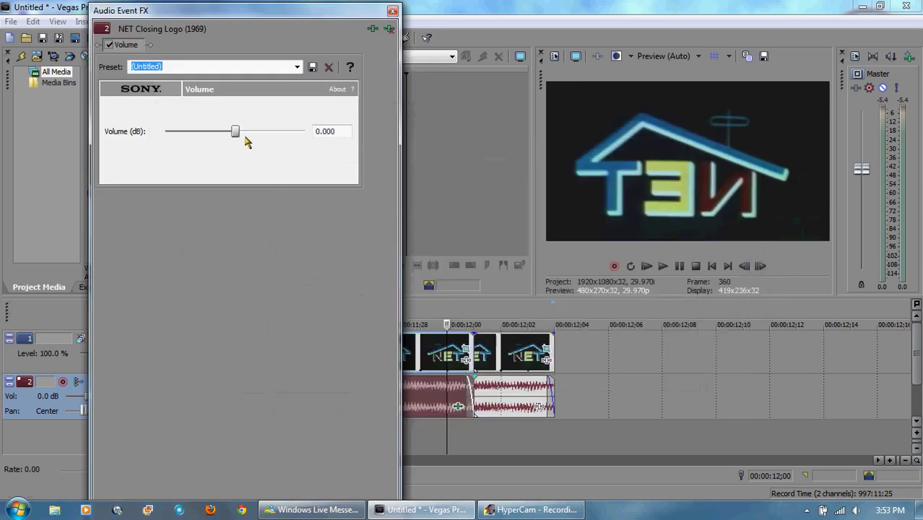
pyautogui.moveTo(236, 133); pyautogui.dragTo(370, 124)
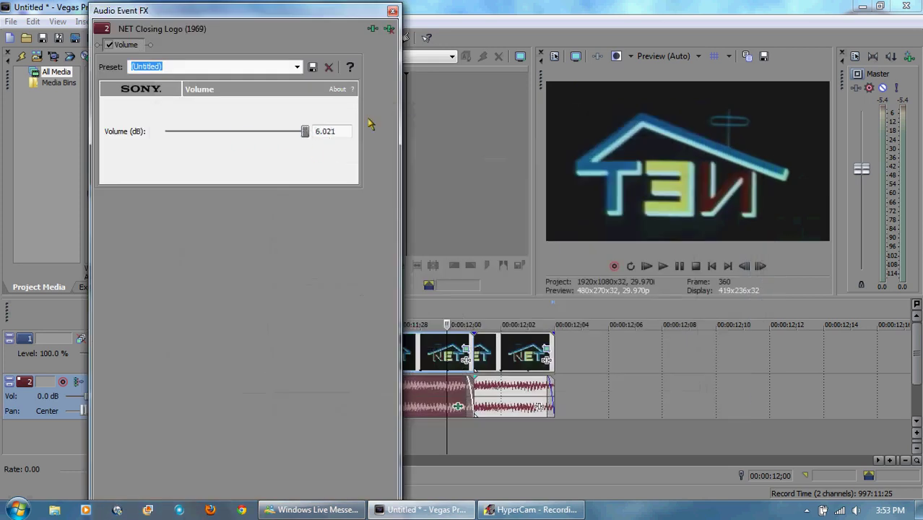
pyautogui.click(392, 12)
pyautogui.click(542, 406)
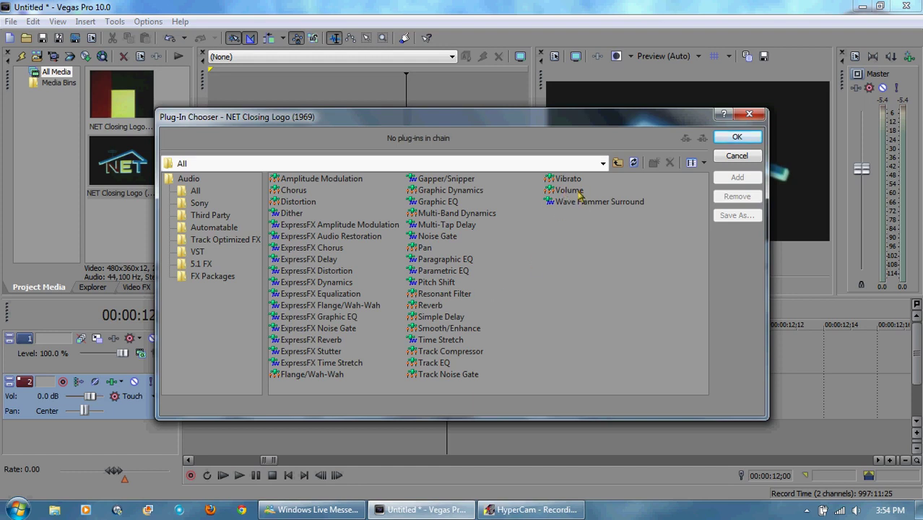
pyautogui.doubleClick(569, 190)
pyautogui.click(736, 137)
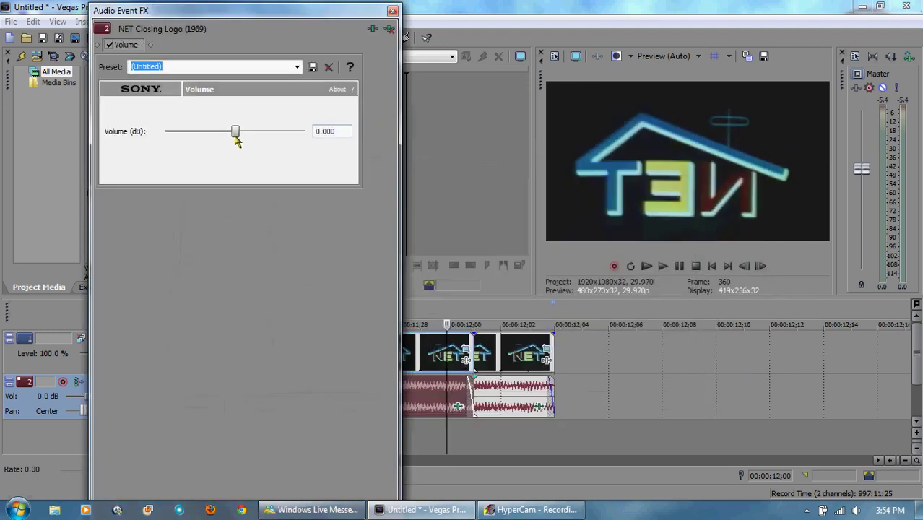
pyautogui.moveTo(236, 135); pyautogui.dragTo(306, 134)
pyautogui.click(393, 11)
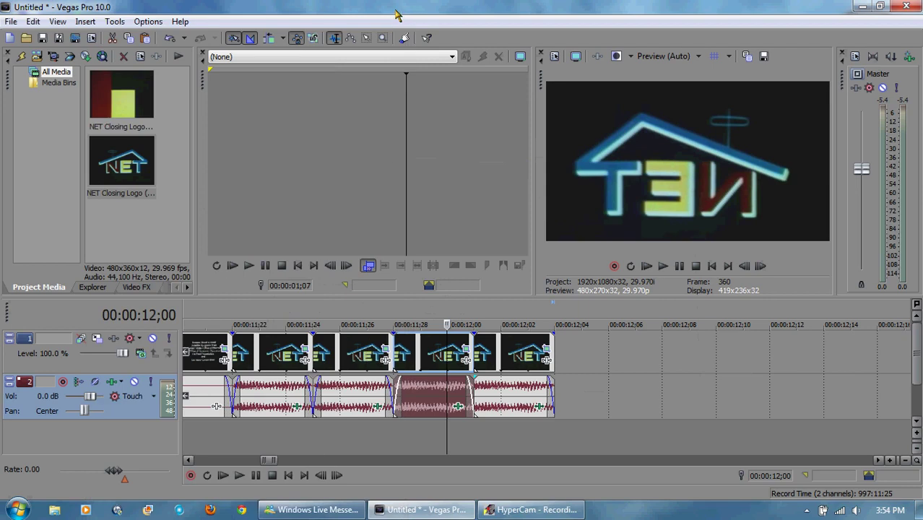
pyautogui.click(232, 312)
pyautogui.press('space')
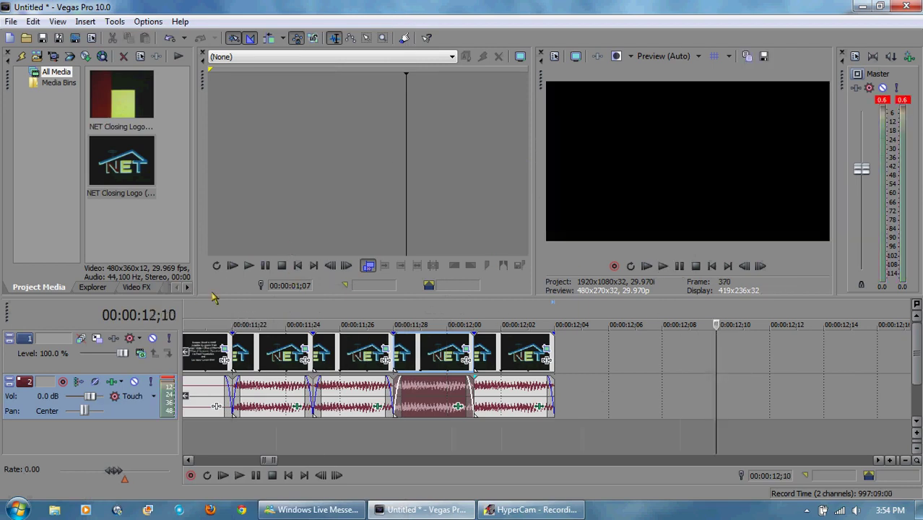
# Step: Apply the Channel Blend Red Only preset to the logo clip at 00:00:11;23
pyautogui.click(258, 312)
pyautogui.click(153, 289)
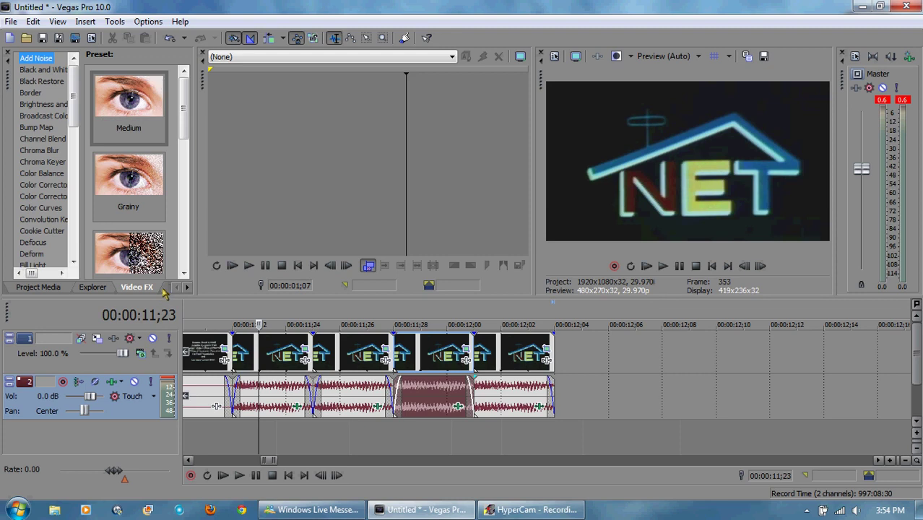
pyautogui.click(58, 140)
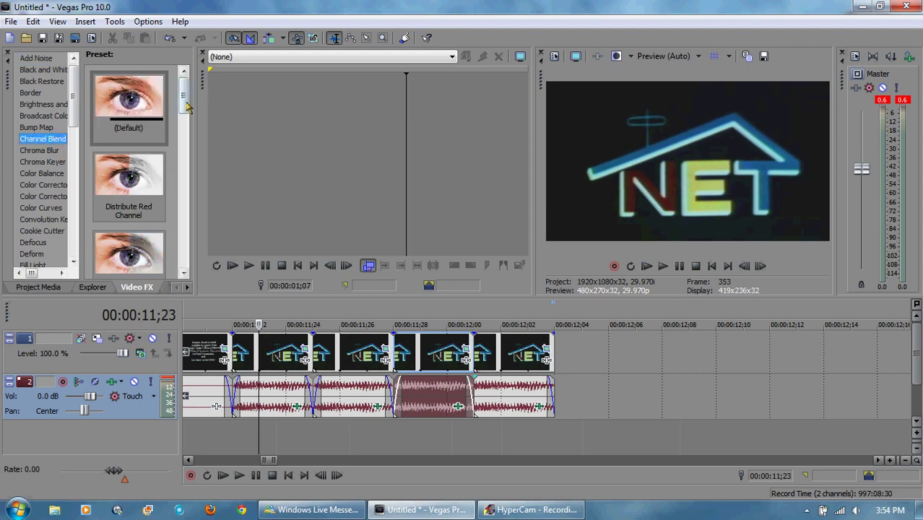
pyautogui.scroll(-3, 177, 169)
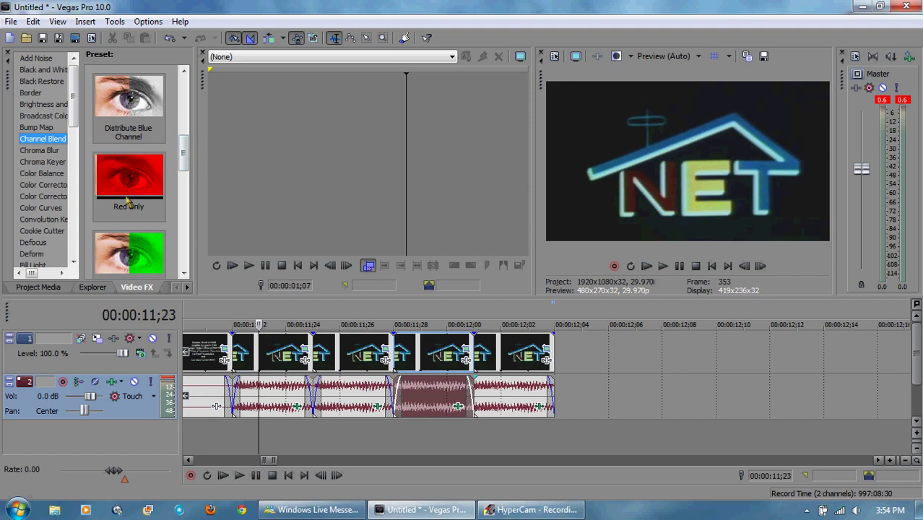
pyautogui.moveTo(182, 160)
pyautogui.mouseDown()
pyautogui.moveTo(187, 222)
pyautogui.moveTo(196, 164)
pyautogui.mouseUp()
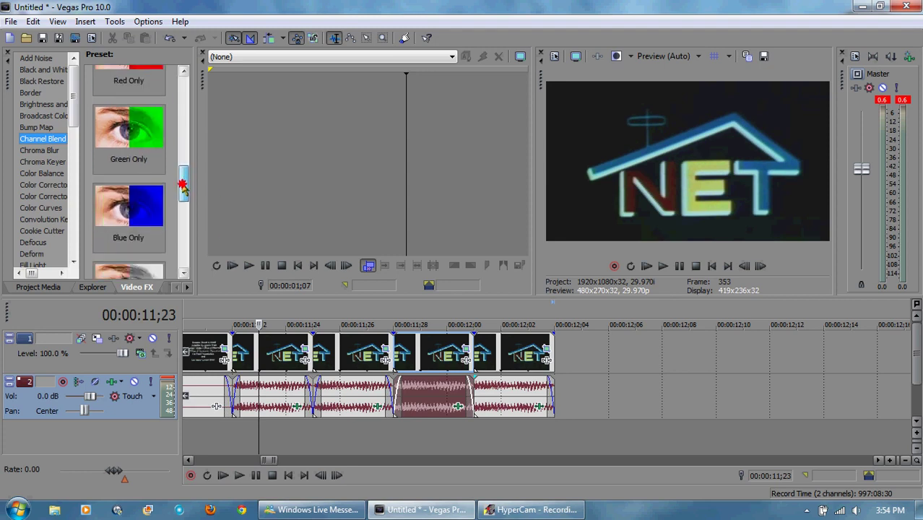
pyautogui.moveTo(184, 188); pyautogui.dragTo(186, 158)
pyautogui.moveTo(114, 181); pyautogui.dragTo(279, 355)
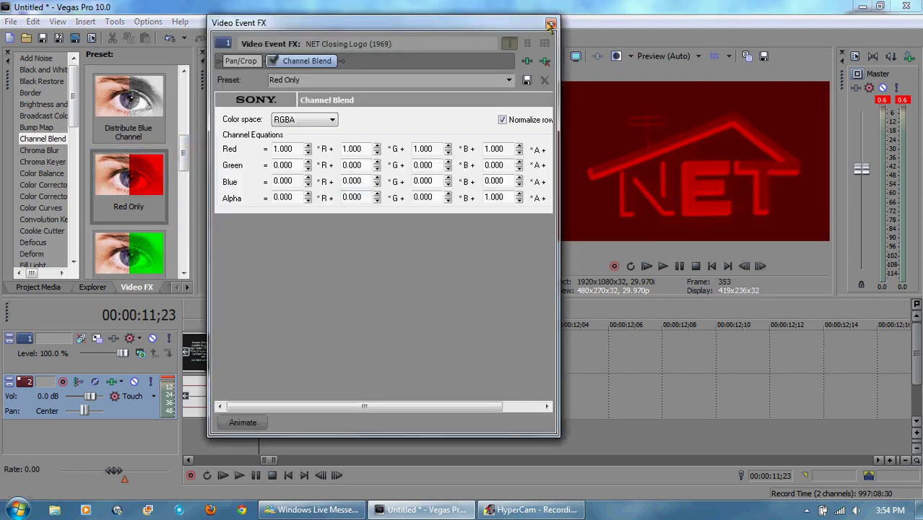
pyautogui.click(550, 24)
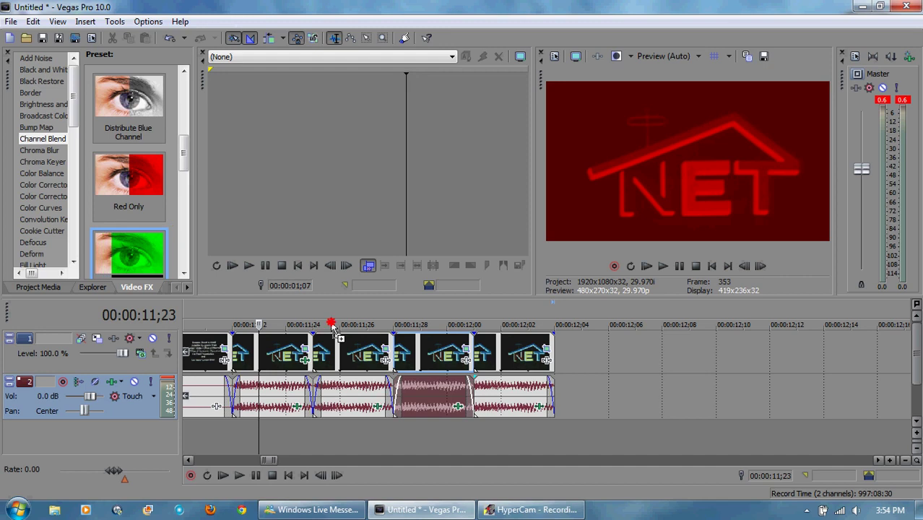
# Step: Apply Channel Blend Green Only and Blue Only presets to the next two clips
pyautogui.moveTo(332, 326); pyautogui.dragTo(336, 352)
pyautogui.click(550, 24)
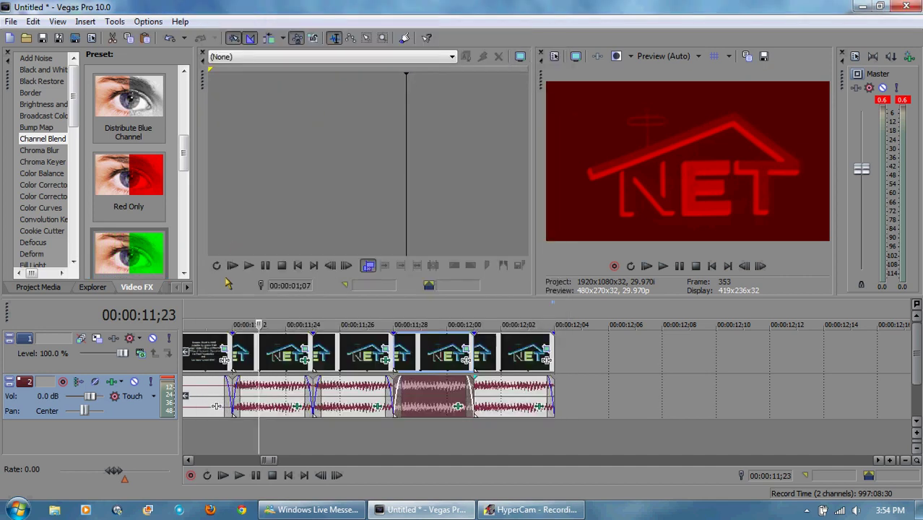
pyautogui.click(184, 275)
pyautogui.moveTo(128, 253); pyautogui.dragTo(434, 352)
pyautogui.click(550, 24)
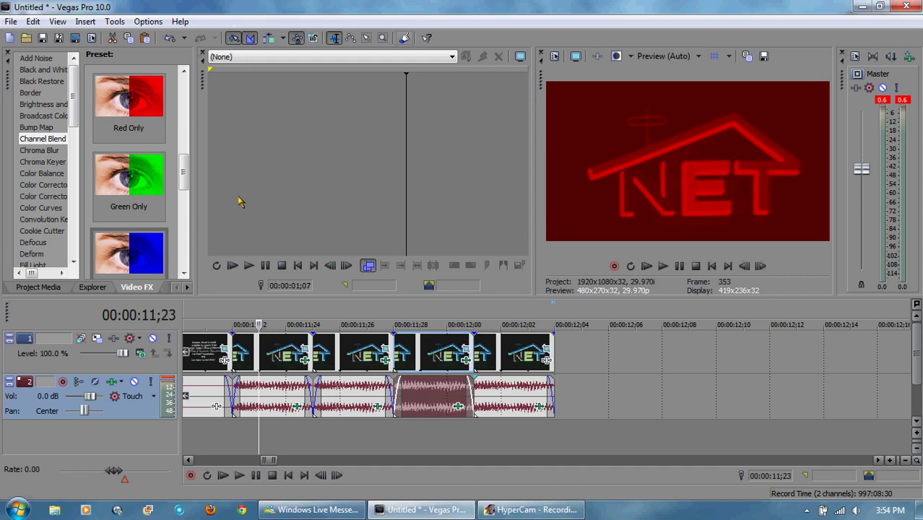
# Step: Apply the Invert 100% Inversion preset to another logo clip
pyautogui.moveTo(72, 98); pyautogui.dragTo(73, 139)
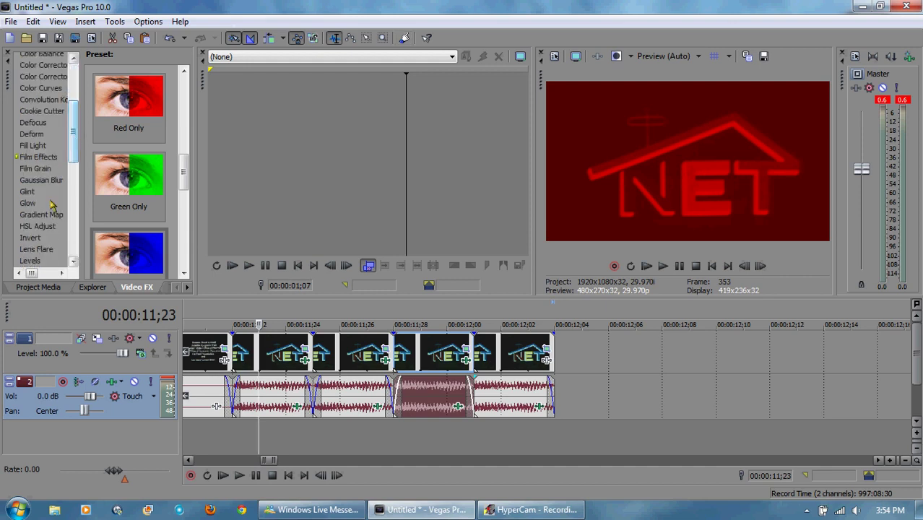
pyautogui.click(30, 238)
pyautogui.moveTo(182, 128); pyautogui.dragTo(182, 216)
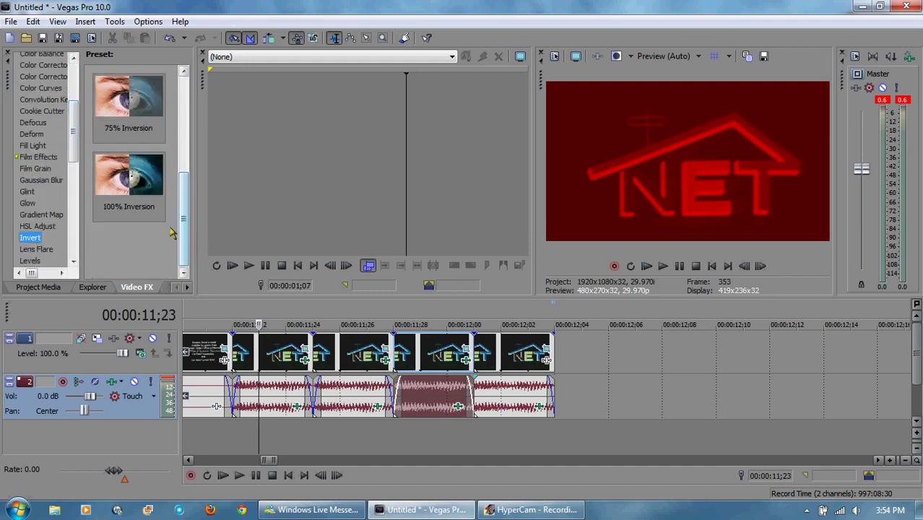
pyautogui.moveTo(128, 177); pyautogui.dragTo(523, 356)
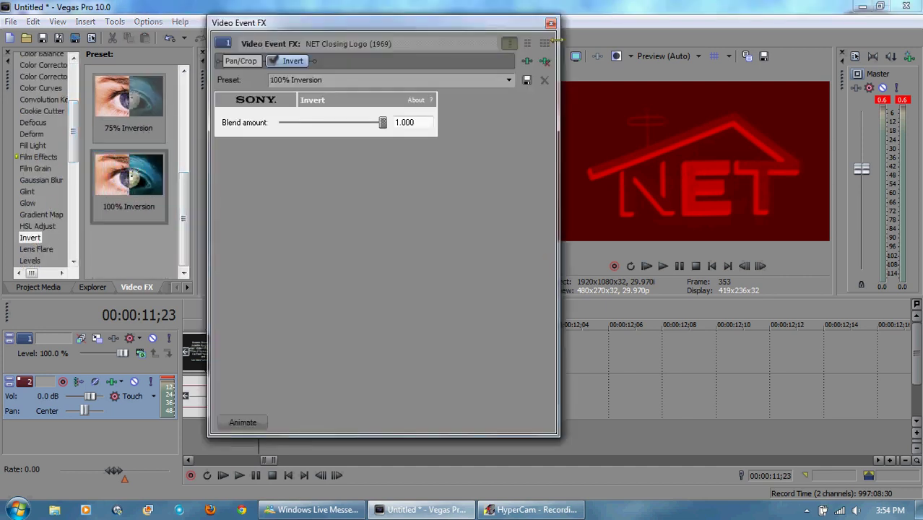
pyautogui.click(550, 24)
pyautogui.click(232, 310)
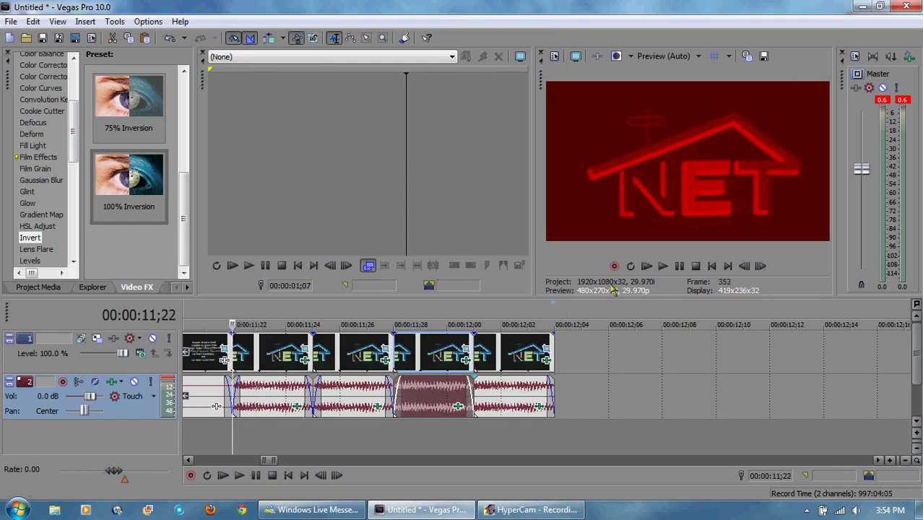
# Step: Preview the colourised stutter, then paste the copied clips twice starting at 00:00:12;04
pyautogui.click(667, 266)
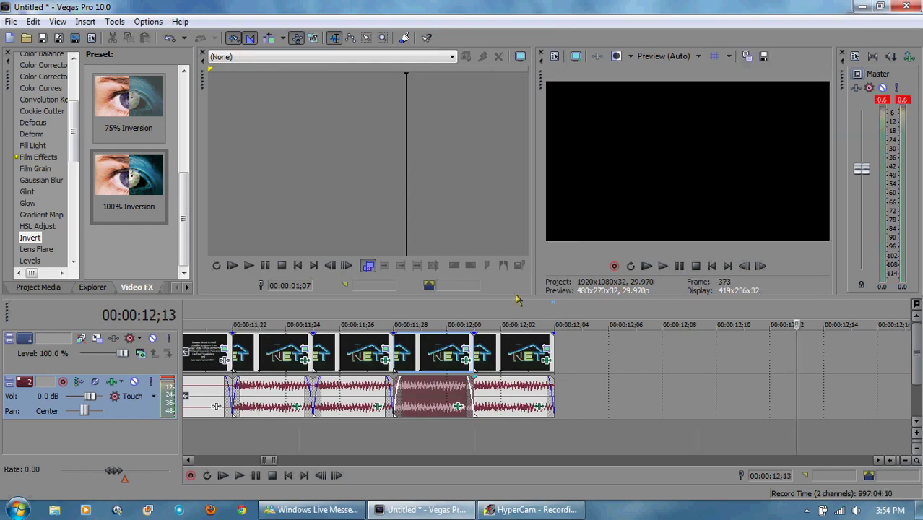
pyautogui.click(269, 346)
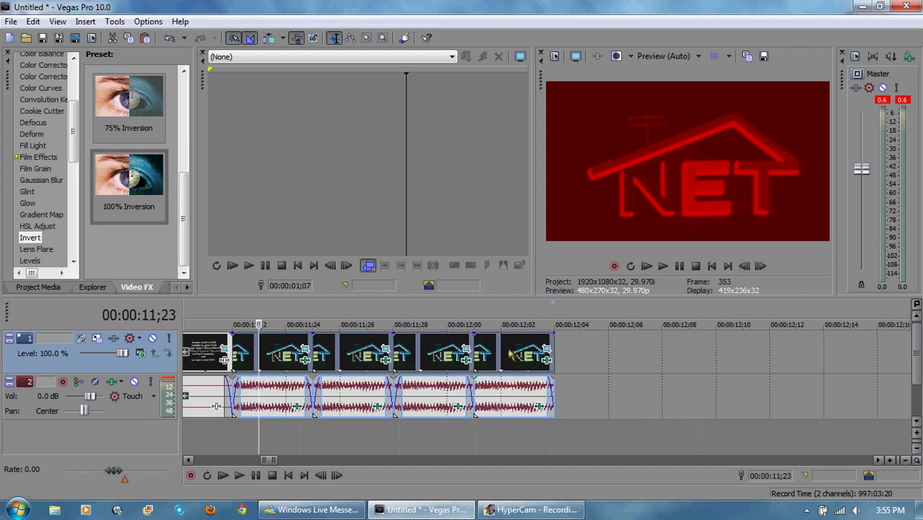
pyautogui.click(555, 316)
pyautogui.scroll(-5, 368, 383)
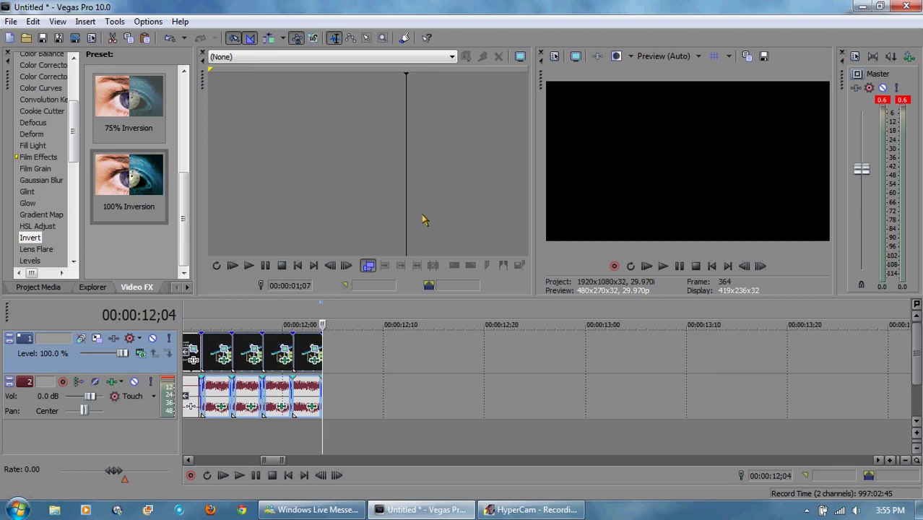
pyautogui.hotkey('ctrl', 'v')
pyautogui.hotkey('ctrl', 'v')
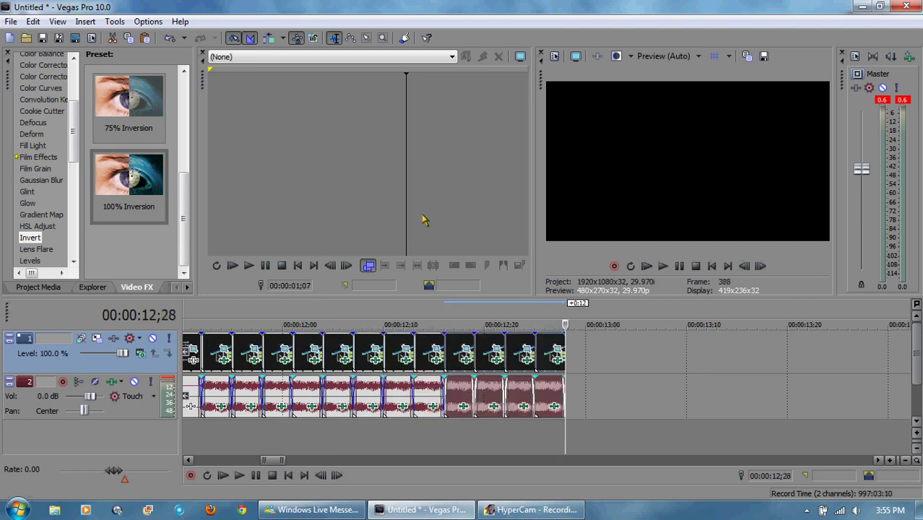
pyautogui.hotkey('ctrl', 'v')
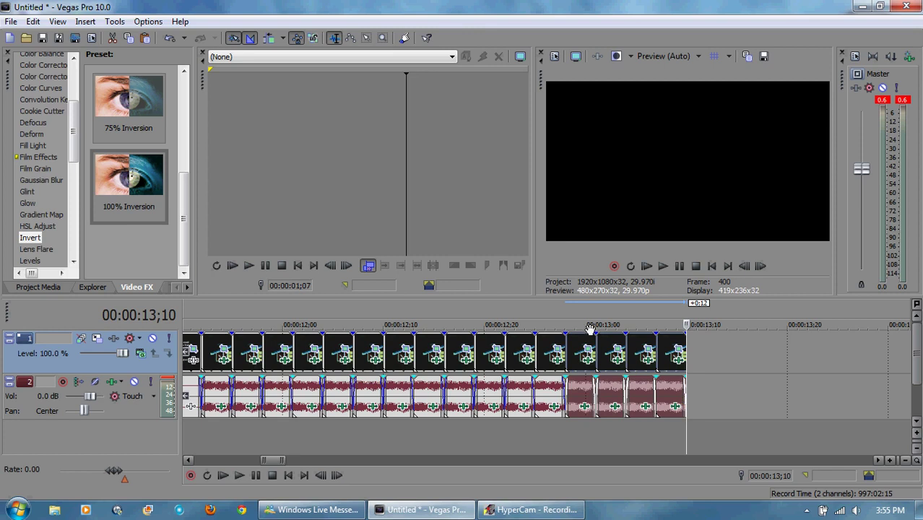
# Step: Slide the final clips left to close the gaps and select the clips from 12;29 onward
pyautogui.moveTo(594, 339)
pyautogui.mouseDown()
pyautogui.moveTo(582, 339)
pyautogui.moveTo(676, 347)
pyautogui.mouseUp()
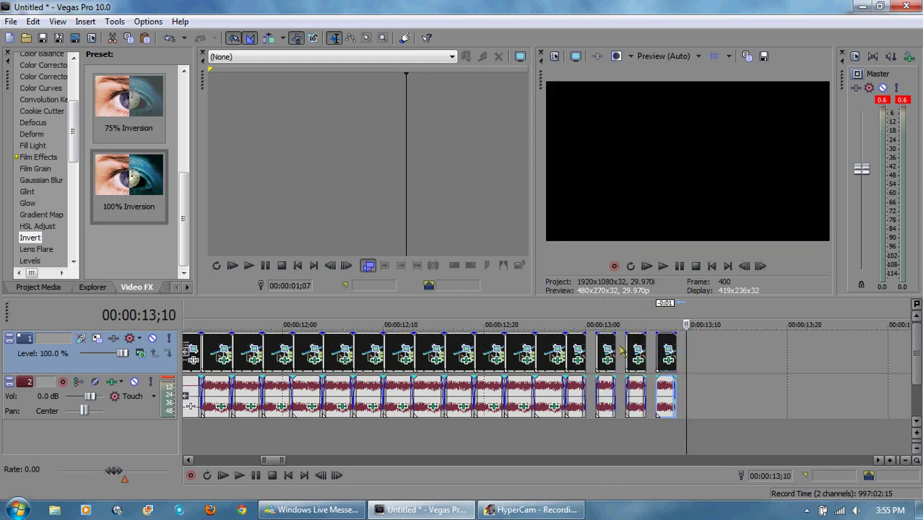
pyautogui.moveTo(600, 343); pyautogui.dragTo(594, 342)
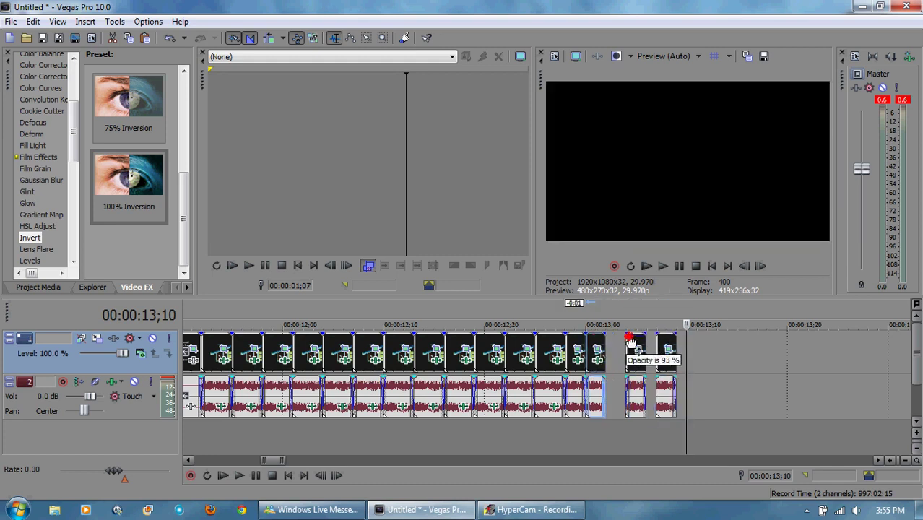
pyautogui.moveTo(638, 349)
pyautogui.mouseDown()
pyautogui.moveTo(618, 345)
pyautogui.moveTo(649, 346)
pyautogui.moveTo(638, 347)
pyautogui.mouseUp()
pyautogui.click(667, 343)
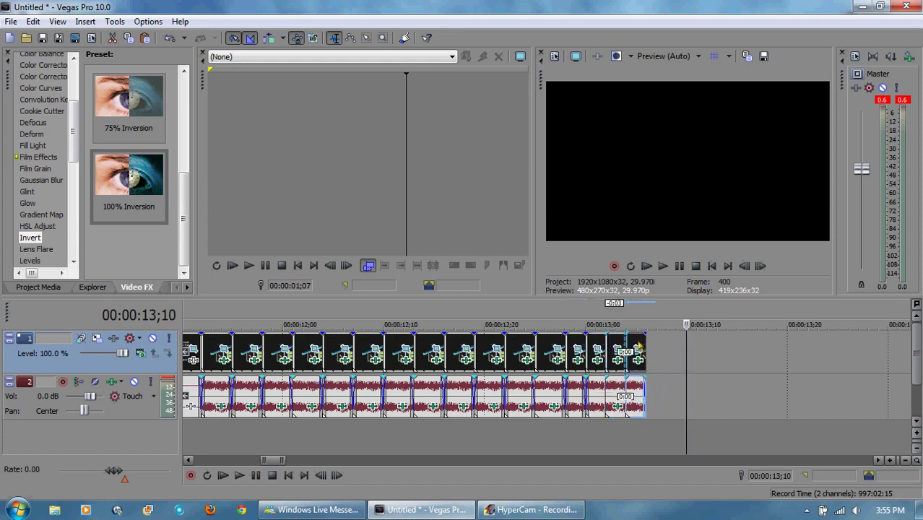
pyautogui.click(575, 349)
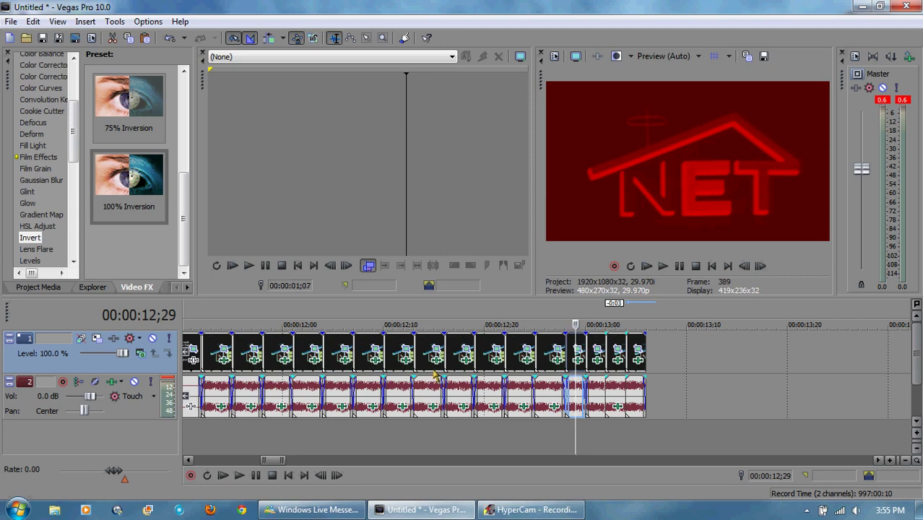
pyautogui.keyDown('shift'); pyautogui.click(639, 348); pyautogui.keyUp('shift')
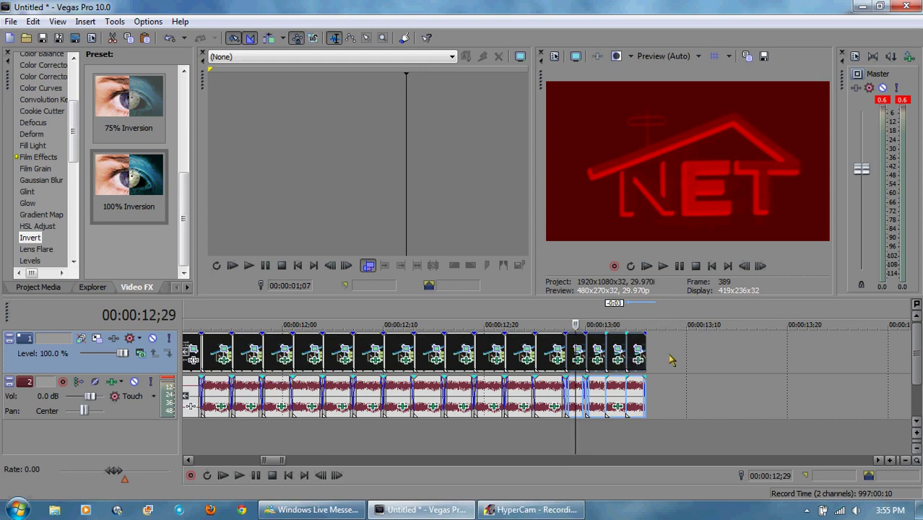
# Step: Paste the selected stutter clips at 13;06 and shift a clip near the end left
pyautogui.click(646, 322)
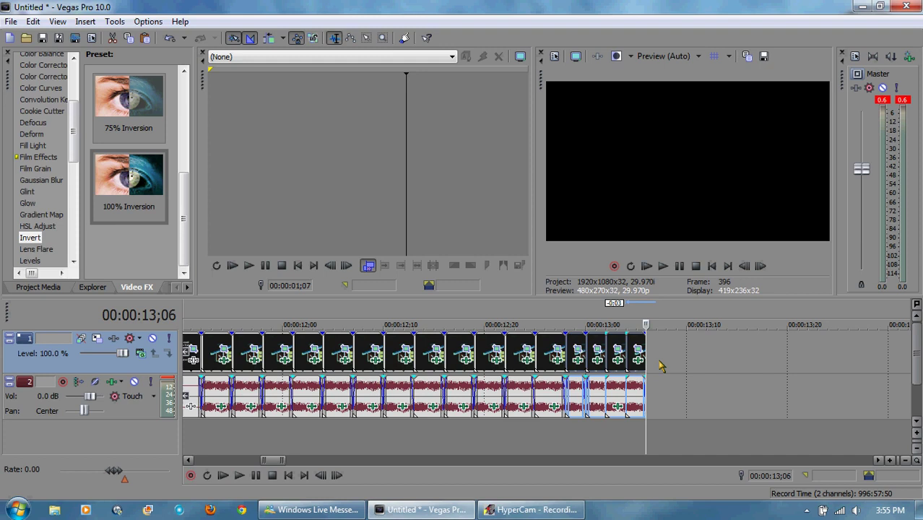
pyautogui.hotkey('ctrl', 'v')
pyautogui.hotkey('ctrl', 'v')
pyautogui.hotkey('ctrl', 'v')
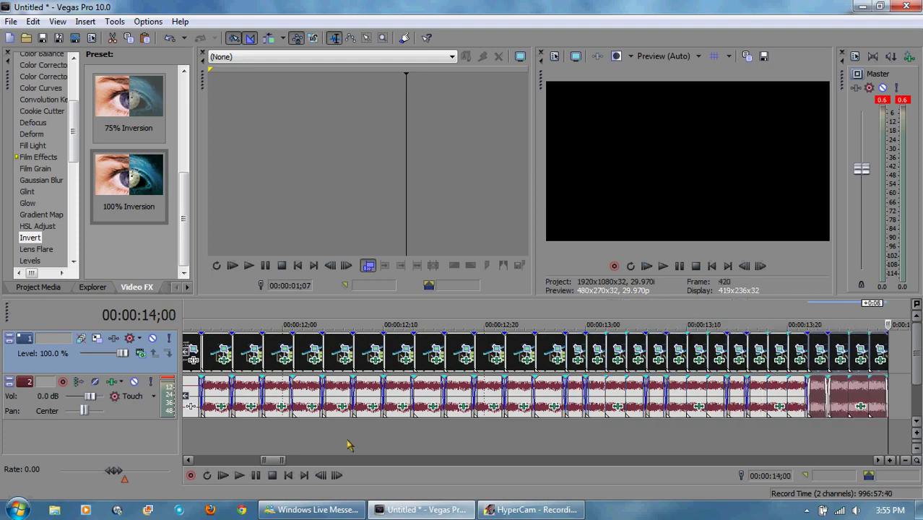
pyautogui.moveTo(275, 462); pyautogui.dragTo(279, 462)
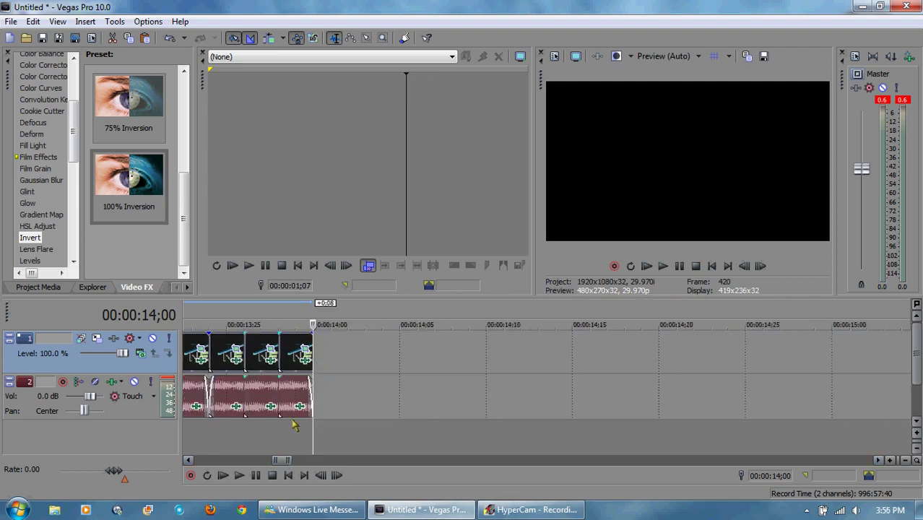
pyautogui.hscroll(-3, 275, 361)
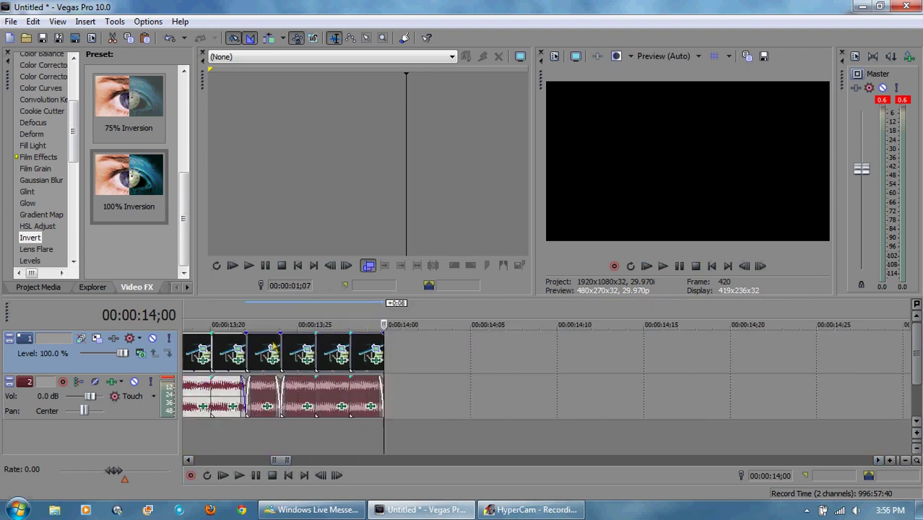
pyautogui.moveTo(280, 336); pyautogui.dragTo(292, 353)
# Step: Move the last clip left, preview the ending from 13;22, and undo the last paste
pyautogui.moveTo(359, 349); pyautogui.dragTo(306, 351)
pyautogui.click(246, 317)
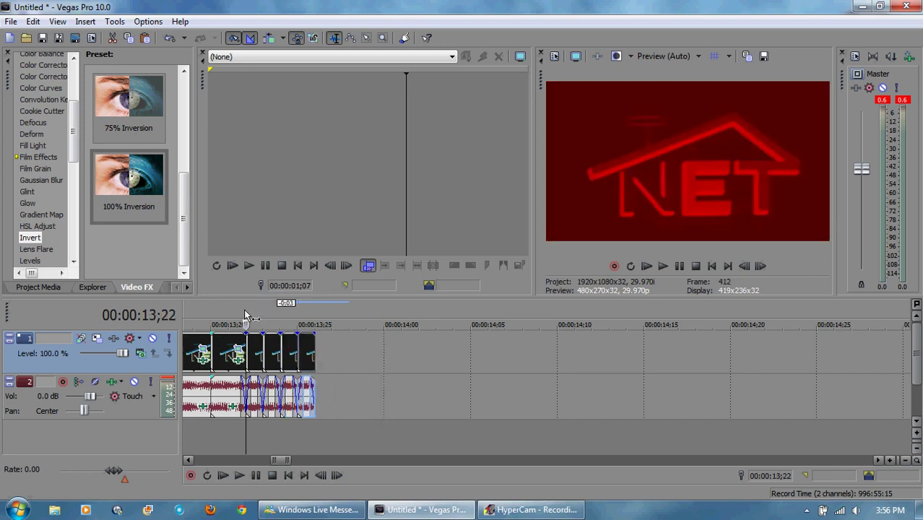
pyautogui.click(662, 266)
pyautogui.click(677, 266)
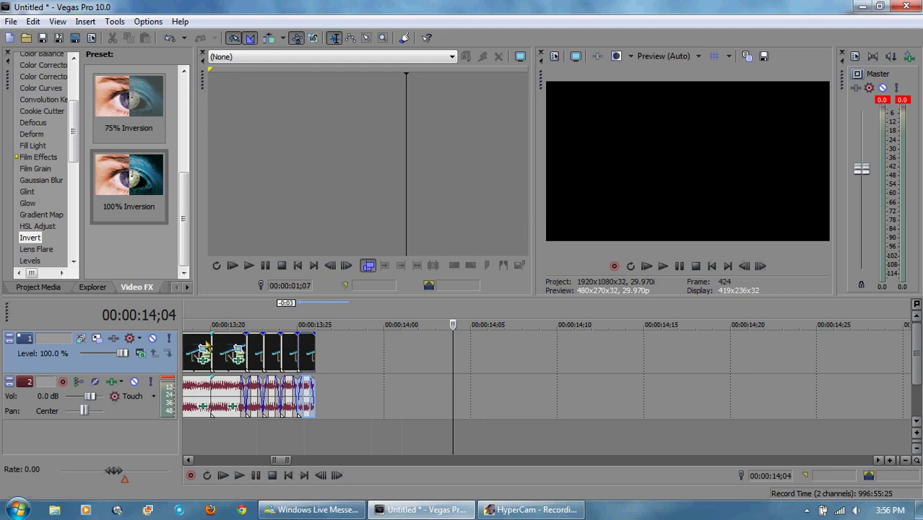
pyautogui.click(260, 348)
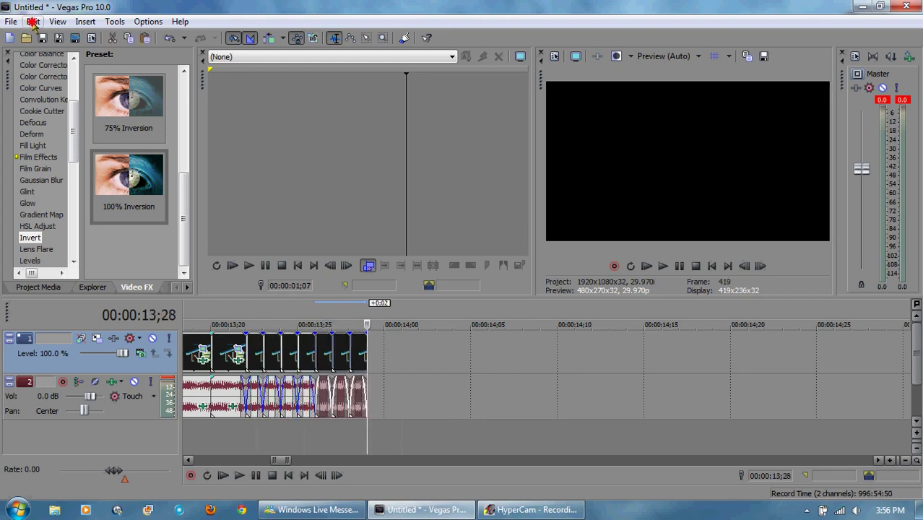
pyautogui.click(32, 22)
pyautogui.click(52, 37)
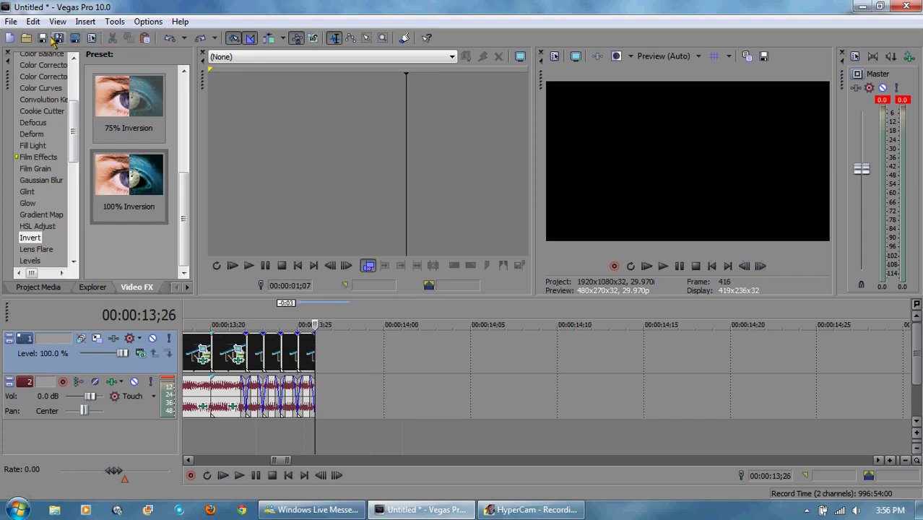
# Step: Select the one-frame stutter slices from 13;22 through the last slice
pyautogui.click(254, 350)
pyautogui.keyDown('shift'); pyautogui.click(307, 351); pyautogui.keyUp('shift')
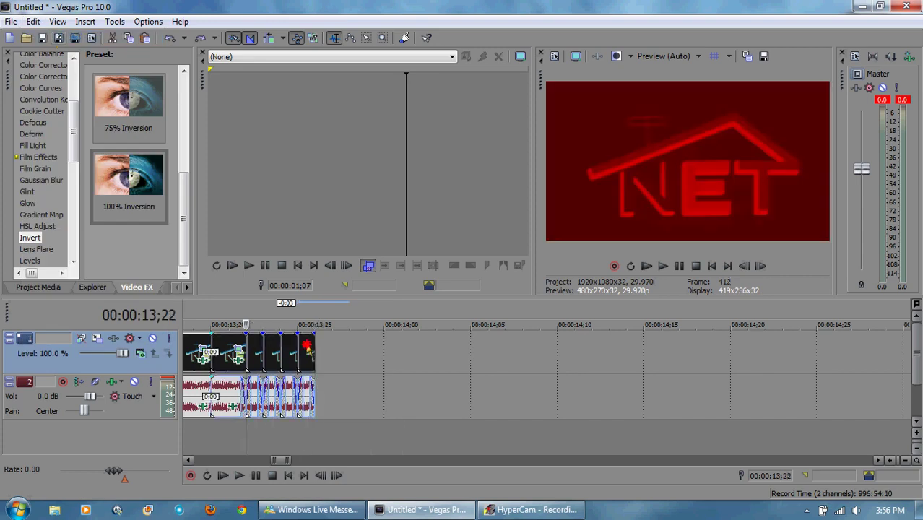
pyautogui.click(258, 354)
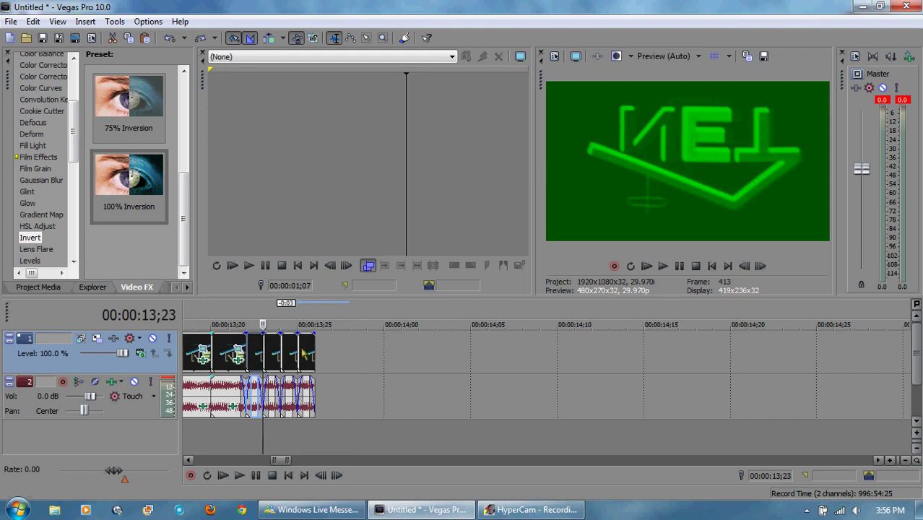
pyautogui.keyDown('shift'); pyautogui.click(309, 353); pyautogui.keyUp('shift')
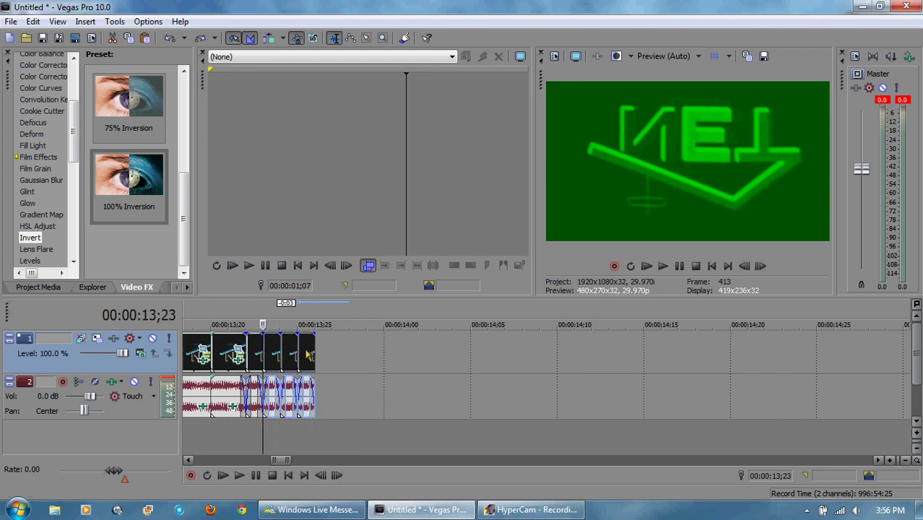
pyautogui.click(368, 360)
pyautogui.click(246, 325)
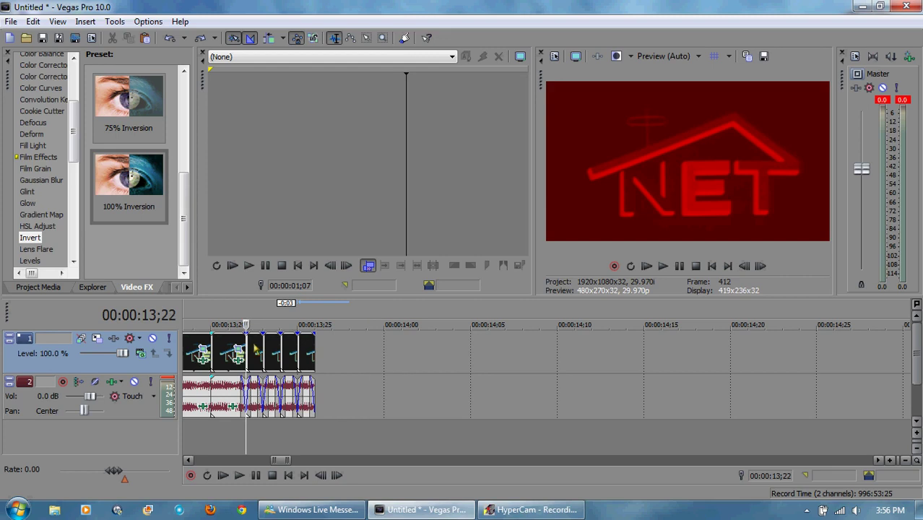
pyautogui.click(254, 350)
pyautogui.keyDown('shift'); pyautogui.click(307, 352); pyautogui.keyUp('shift')
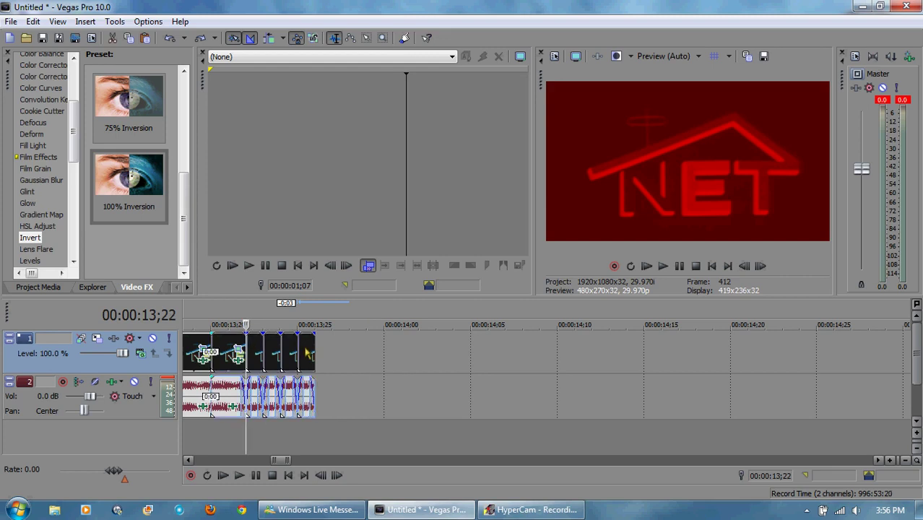
# Step: Paste the stutter slices again at 13;26 to extend the ending toward 14;07
pyautogui.click(261, 315)
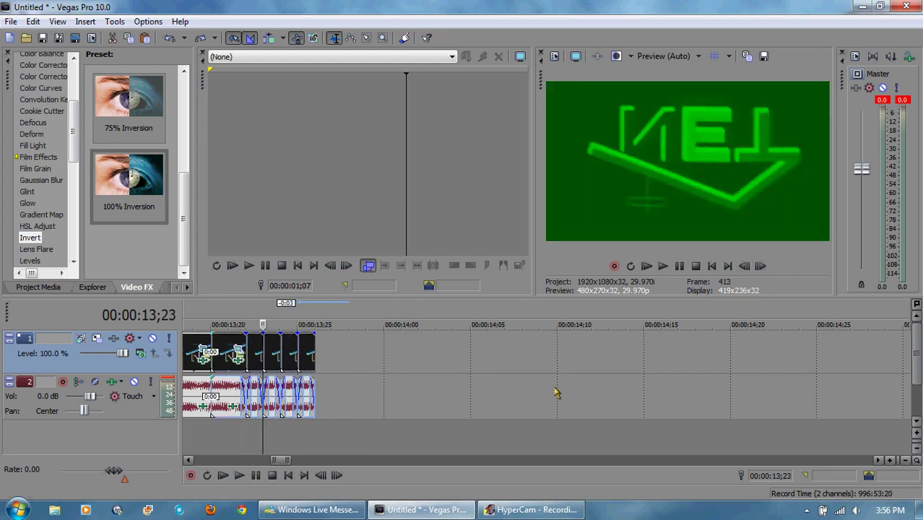
pyautogui.click(400, 379)
pyautogui.click(252, 315)
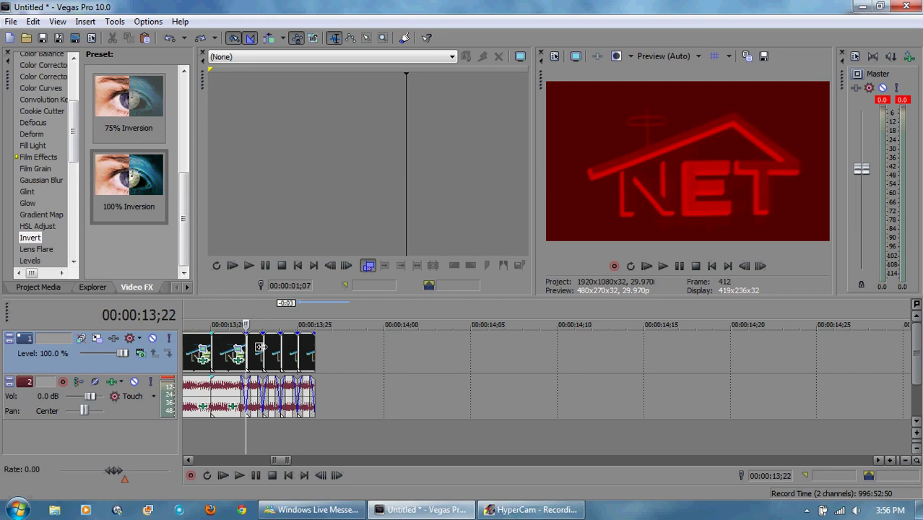
pyautogui.click(260, 353)
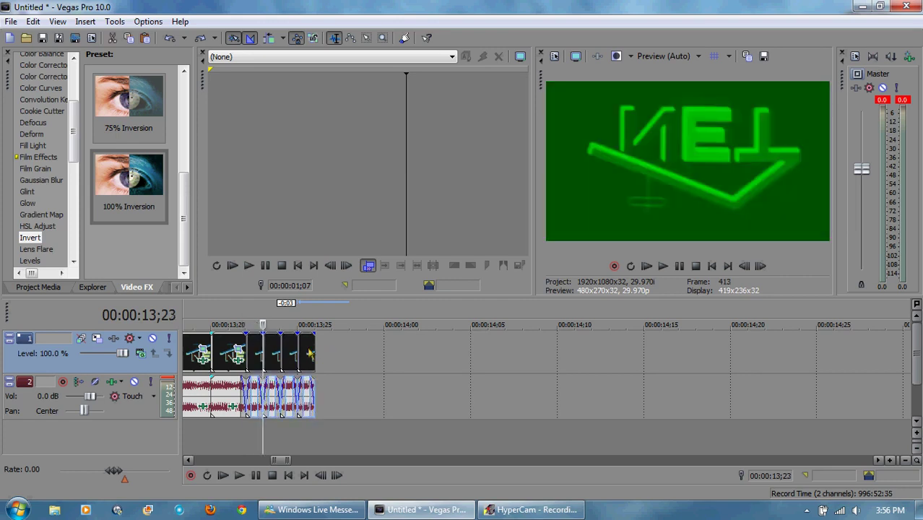
pyautogui.click(315, 319)
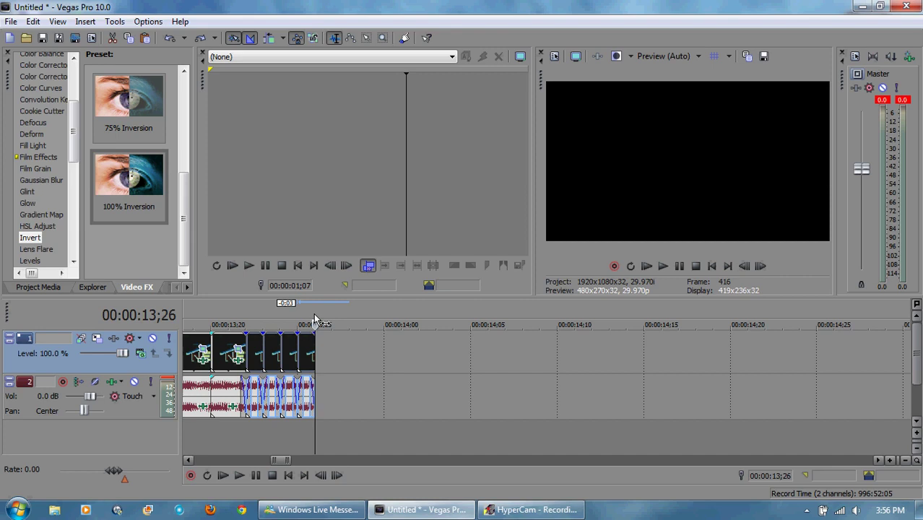
pyautogui.hotkey('ctrl', 'v')
pyautogui.hotkey('ctrl', 'v')
pyautogui.hotkey('ctrl', 'v')
pyautogui.hotkey('ctrl', 'v')
pyautogui.hotkey('ctrl', 'v')
pyautogui.hotkey('ctrl', 'v')
pyautogui.hotkey('ctrl', 'v')
pyautogui.hotkey('ctrl', 'v')
pyautogui.hotkey('ctrl', 'v')
pyautogui.hotkey('ctrl', 'v')
pyautogui.hotkey('ctrl', 'v')
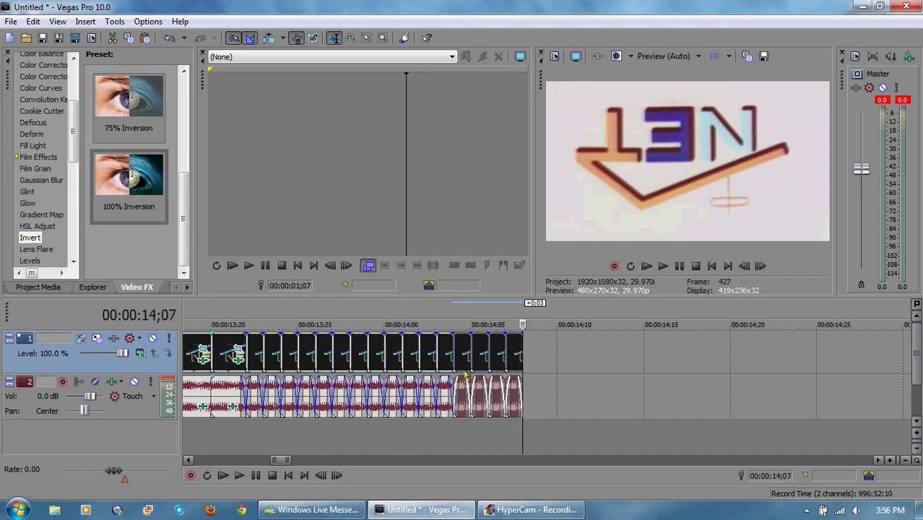
pyautogui.click(709, 265)
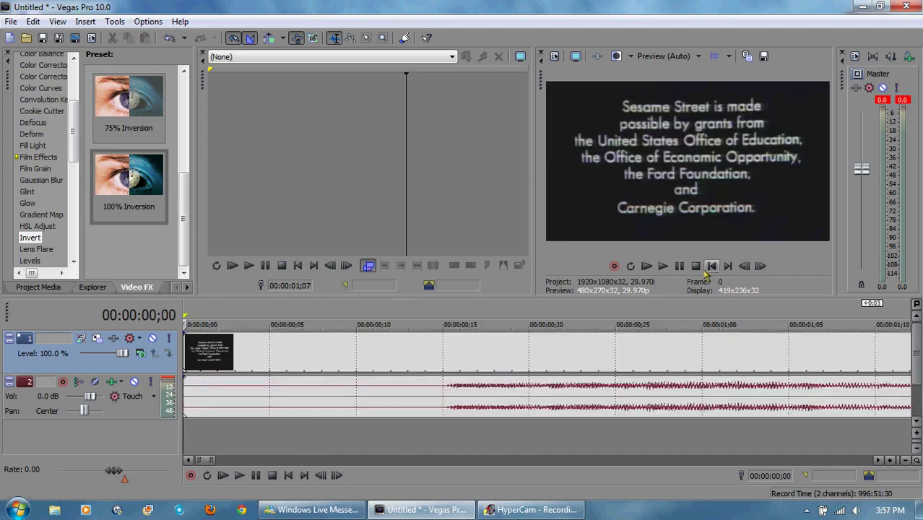
pyautogui.click(662, 266)
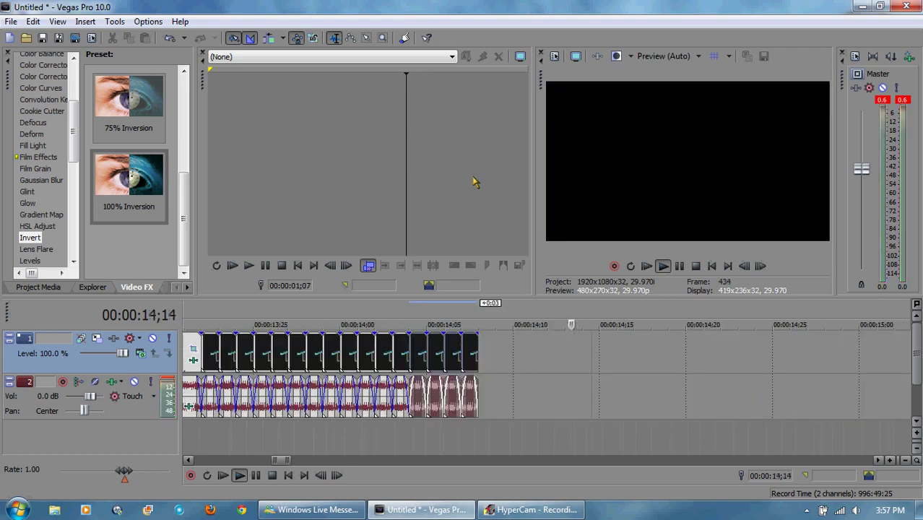
# Step: Stop playback and extend the last slices out to 14;11
pyautogui.click(695, 266)
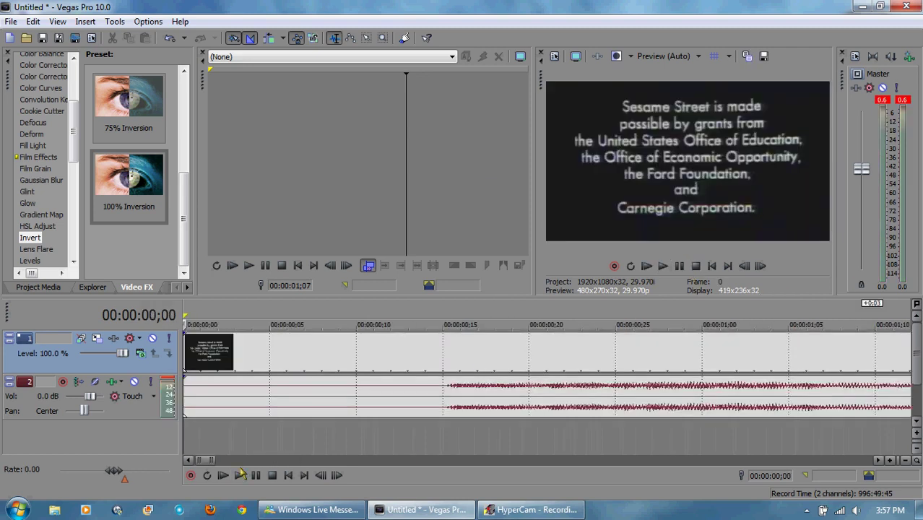
pyautogui.moveTo(205, 462); pyautogui.dragTo(281, 463)
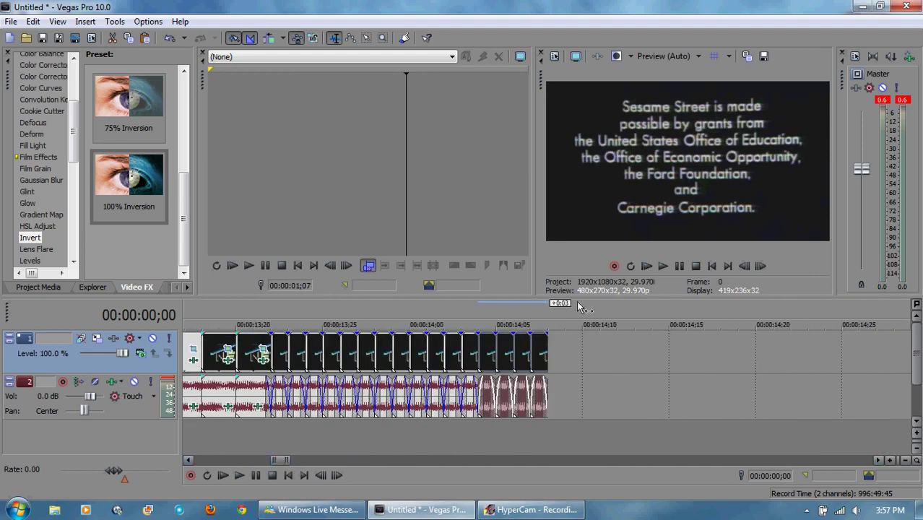
pyautogui.click(552, 318)
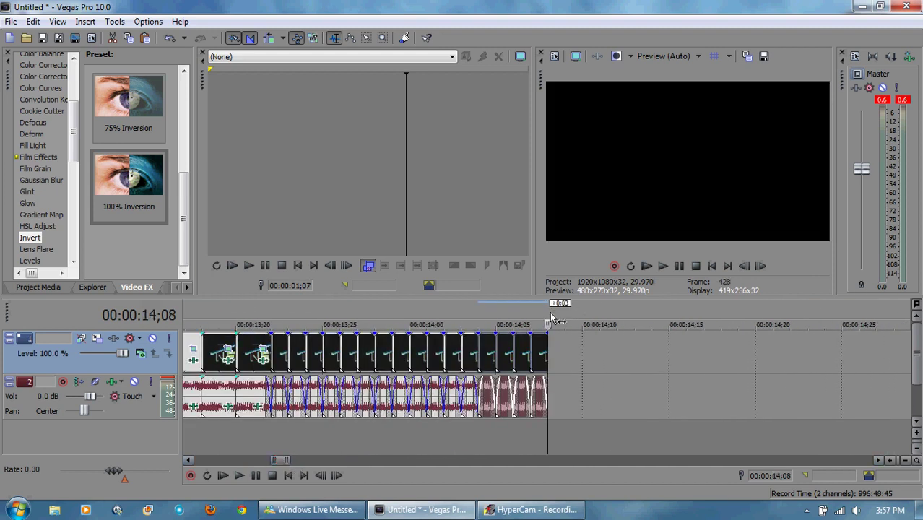
pyautogui.moveTo(551, 318); pyautogui.dragTo(617, 317)
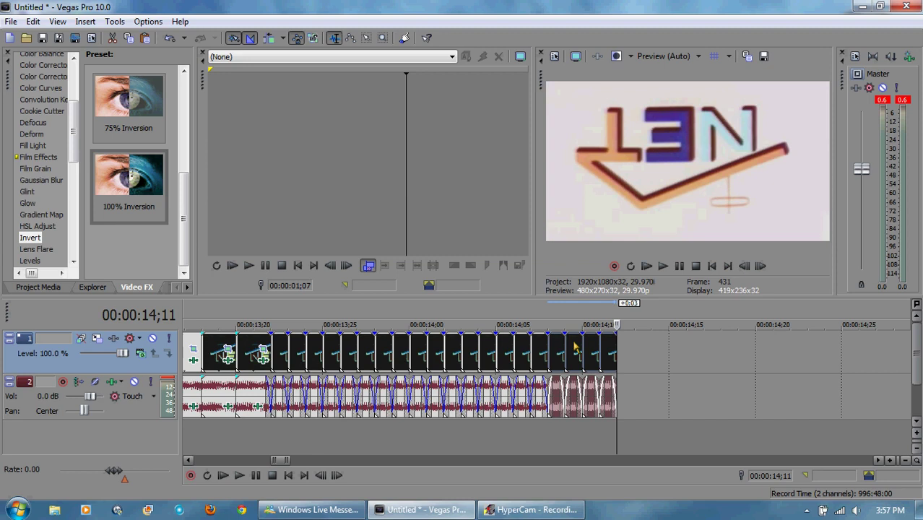
pyautogui.click(581, 328)
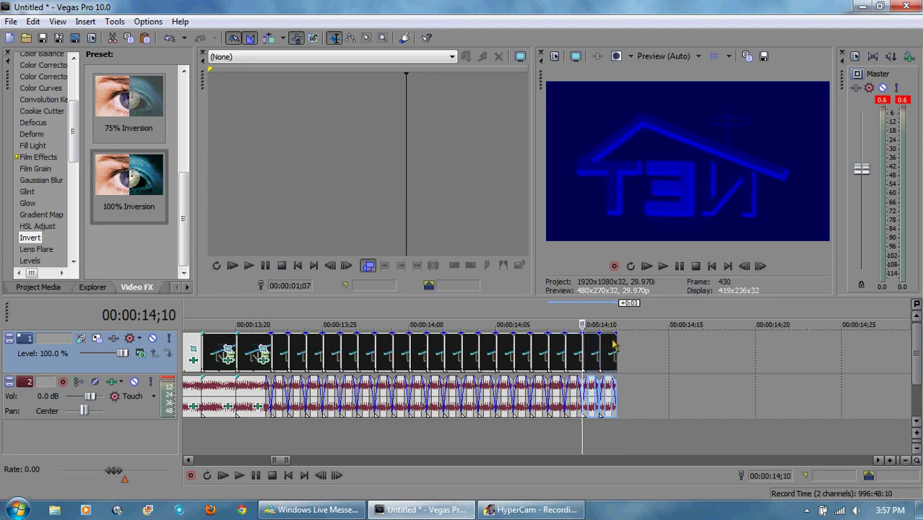
# Step: Delete the surplus end slices and check the red NET frame at 14;08
pyautogui.rightClick(613, 346)
pyautogui.click(636, 314)
pyautogui.rightClick(576, 351)
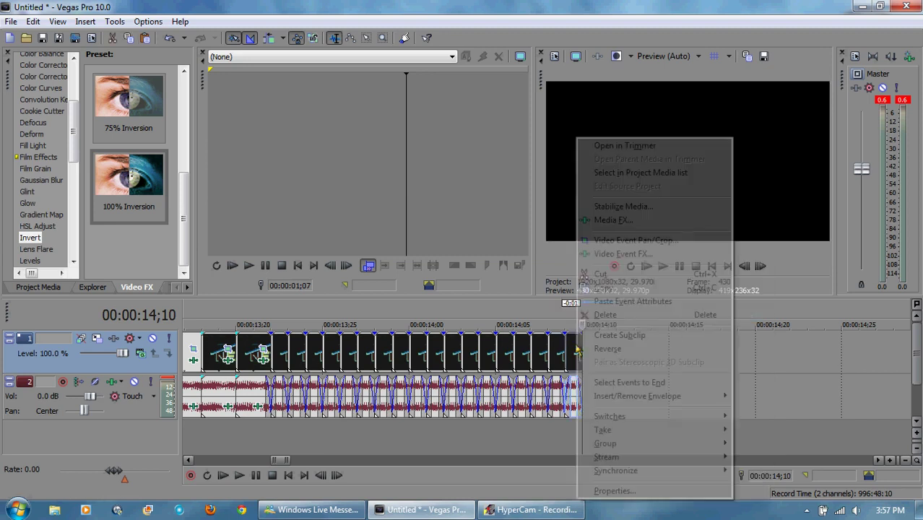
pyautogui.click(601, 315)
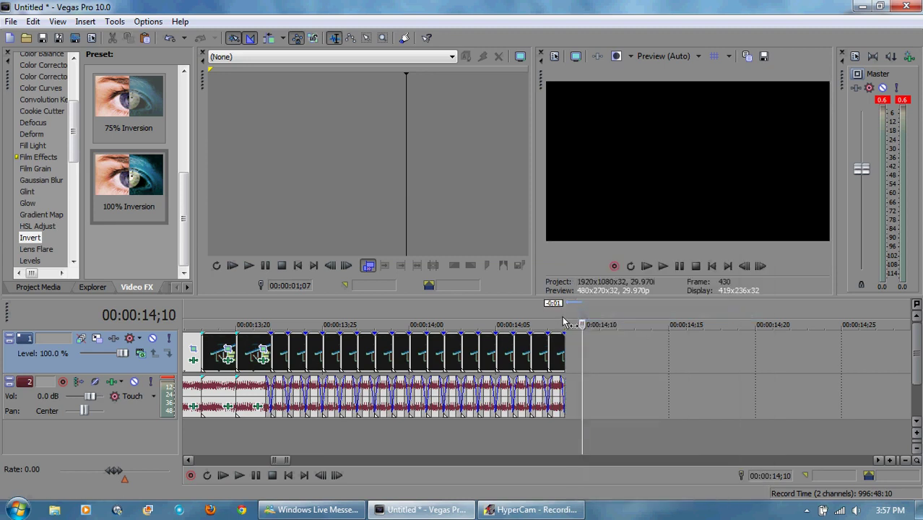
pyautogui.click(547, 323)
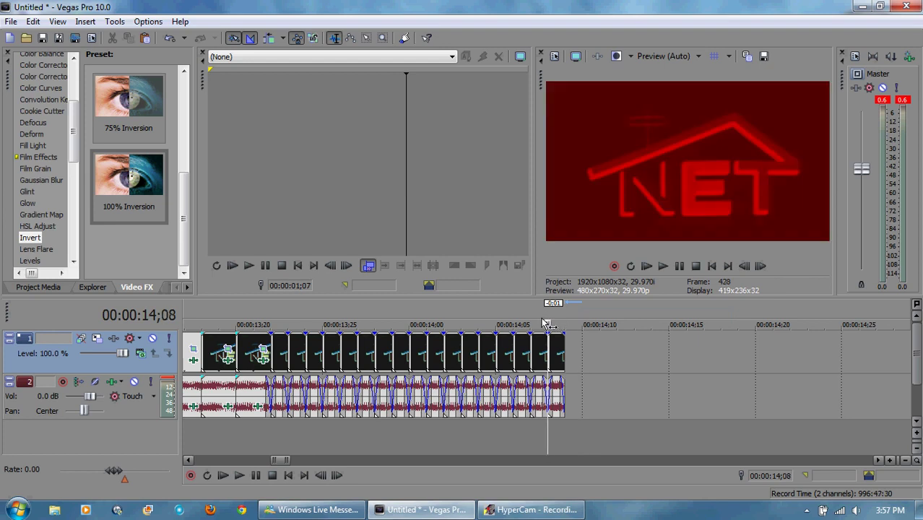
pyautogui.click(711, 265)
pyautogui.click(727, 266)
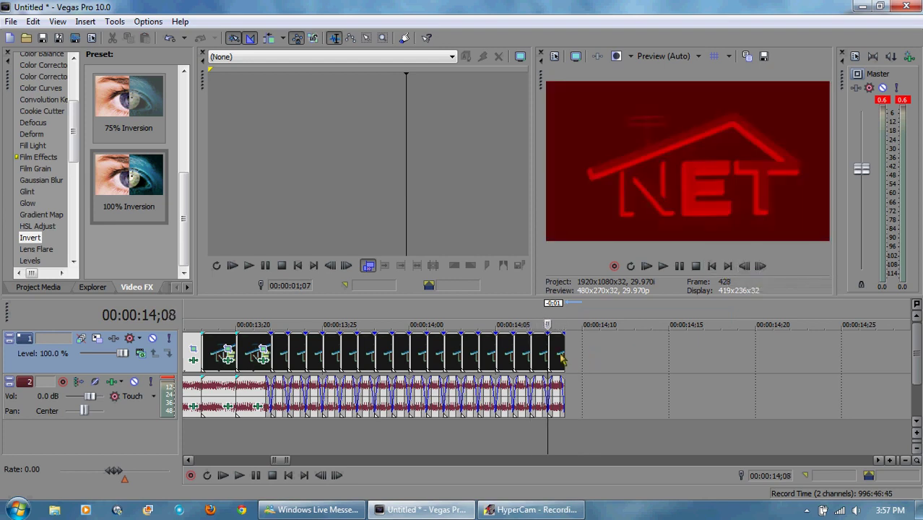
# Step: Stretch the final NET logo clip with its audio to about 17;05 and play from 14;02
pyautogui.moveTo(563, 351); pyautogui.dragTo(791, 379)
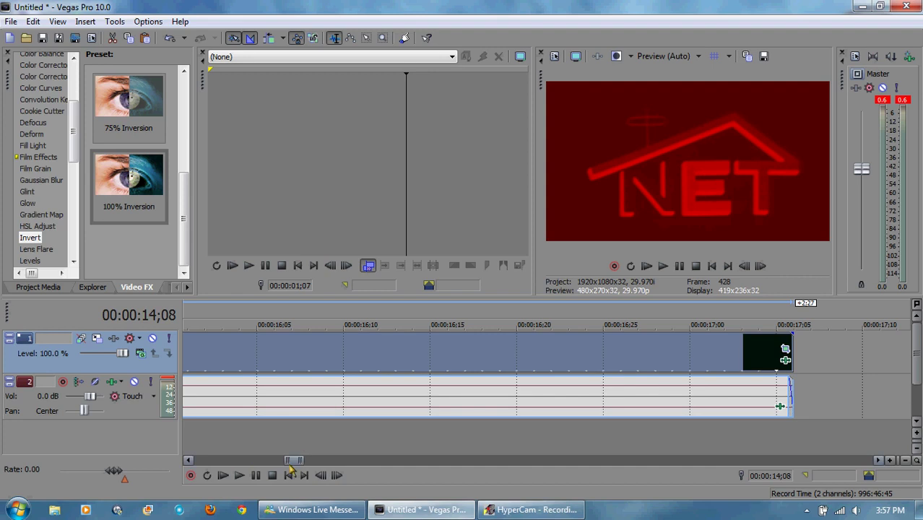
pyautogui.moveTo(290, 460); pyautogui.dragTo(278, 461)
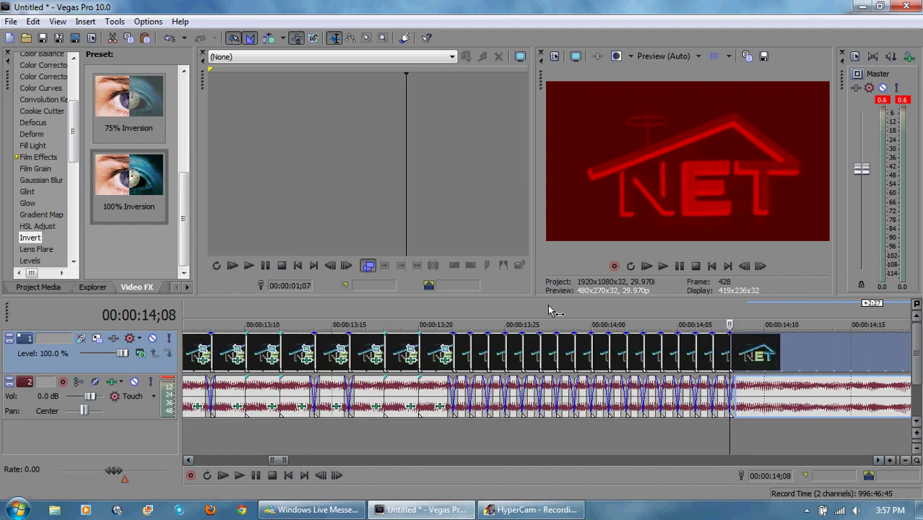
pyautogui.click(625, 309)
pyautogui.click(663, 266)
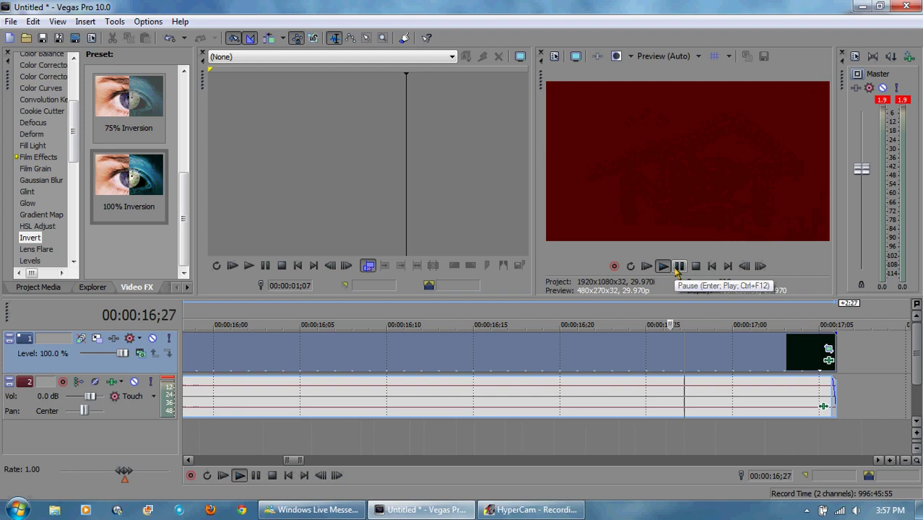
# Step: Add Pitch Shift and ExpressFX Distortion to the ending audio clip's effect chain
pyautogui.click(678, 267)
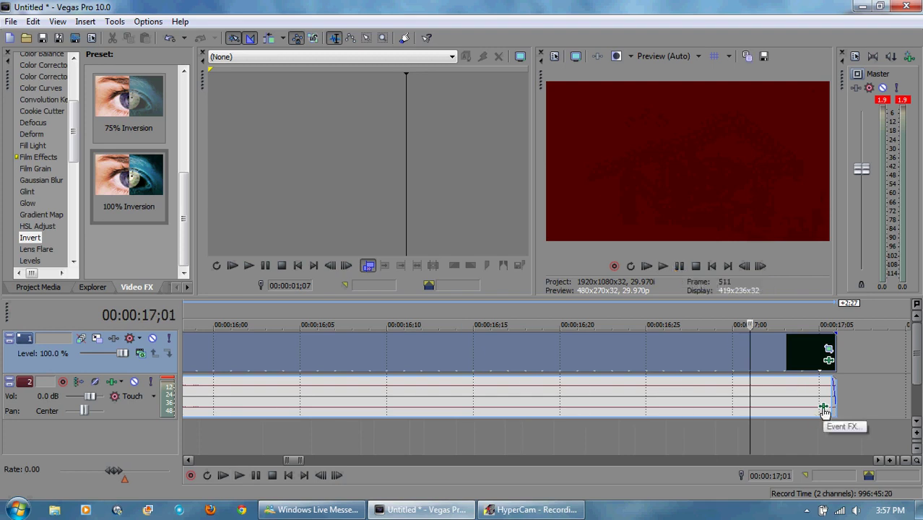
pyautogui.click(824, 410)
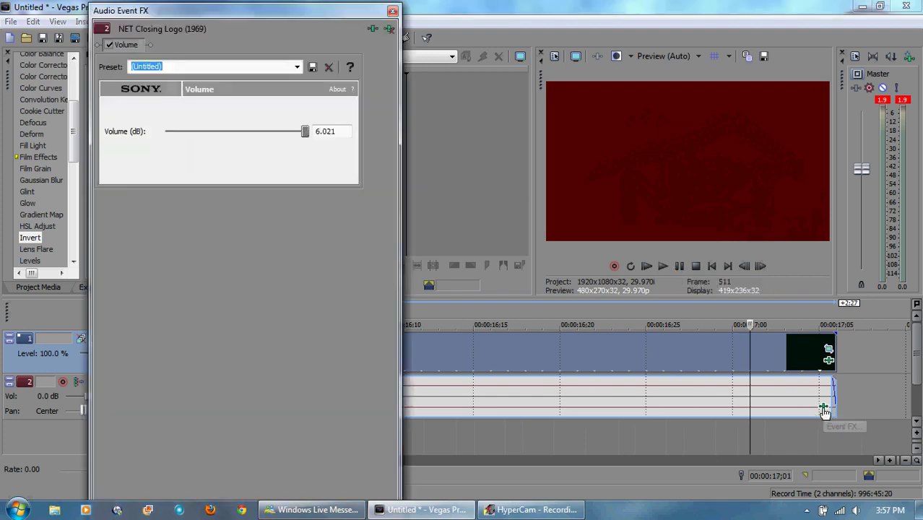
pyautogui.click(371, 29)
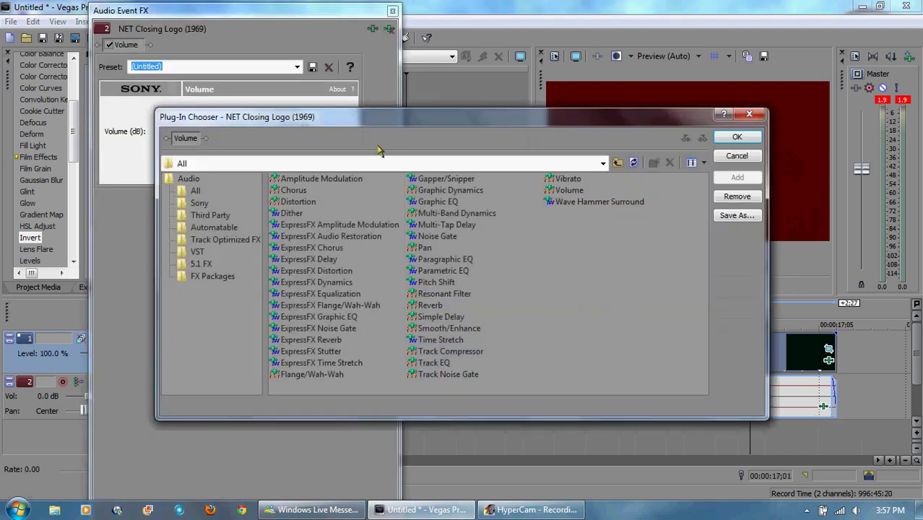
pyautogui.moveTo(432, 282); pyautogui.dragTo(347, 260)
pyautogui.doubleClick(335, 272)
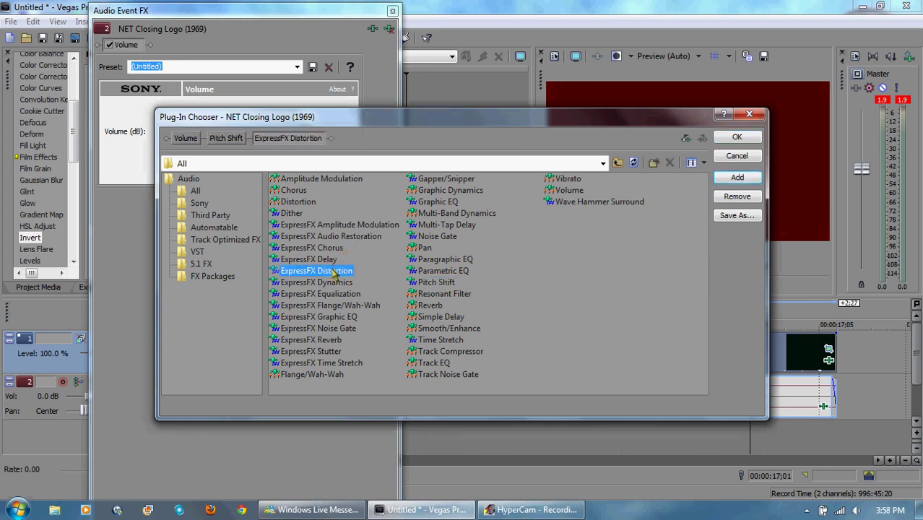
pyautogui.click(736, 137)
# Step: Remove the Volume effect, add a second ExpressFX Distortion, and show the Pitch Shift settings
pyautogui.click(125, 47)
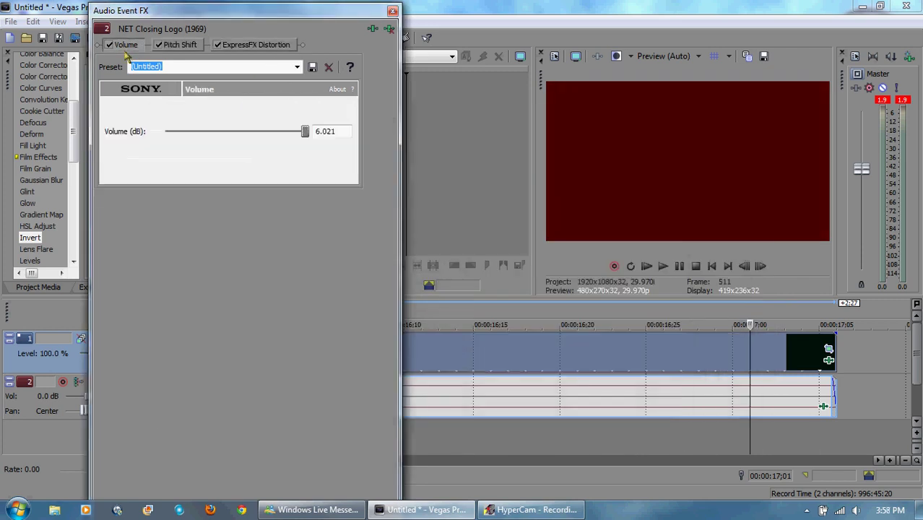
pyautogui.click(372, 30)
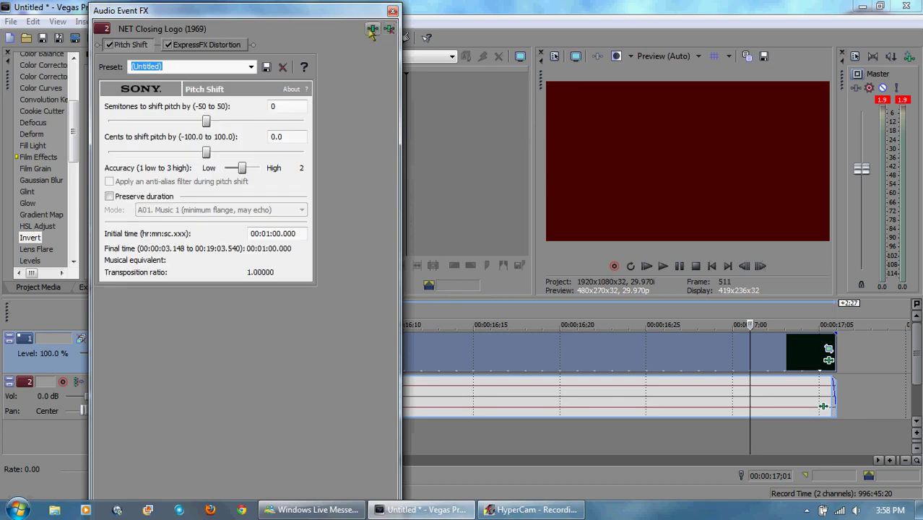
pyautogui.click(371, 30)
pyautogui.doubleClick(347, 271)
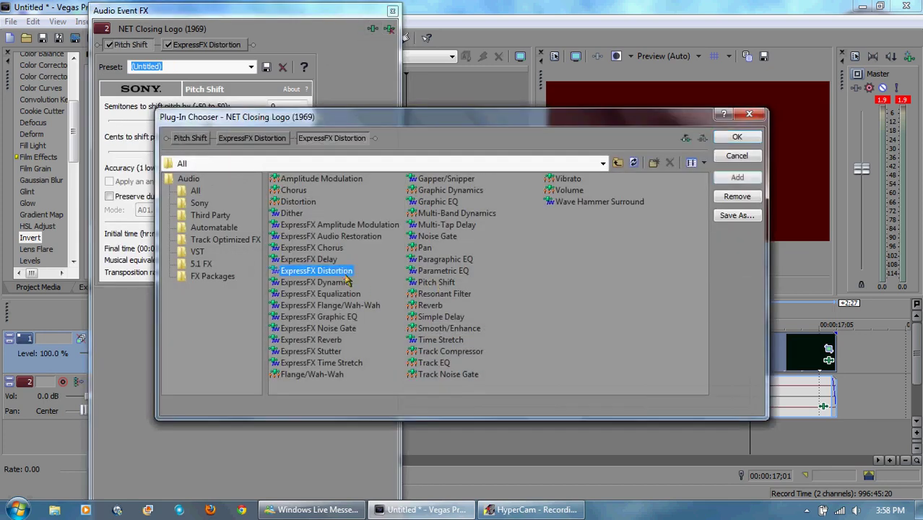
pyautogui.click(737, 137)
pyautogui.click(134, 45)
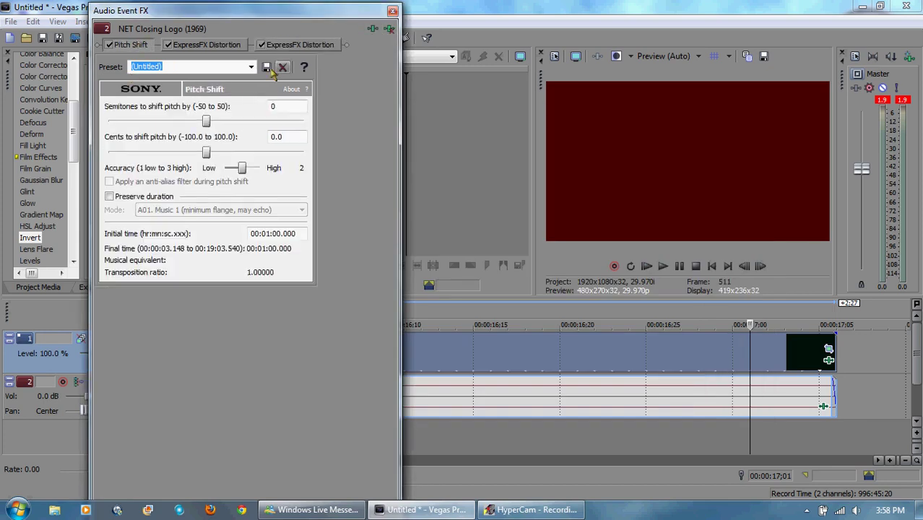
pyautogui.click(251, 66)
# Step: Set Pitch Shift to preserve duration with A17 Drums mode at -4 semitones
pyautogui.click(108, 205)
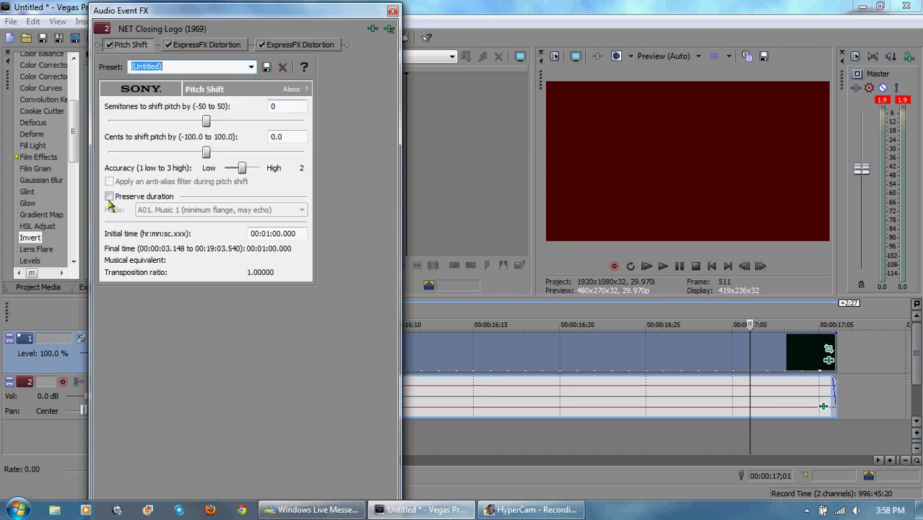
pyautogui.click(109, 198)
pyautogui.click(166, 210)
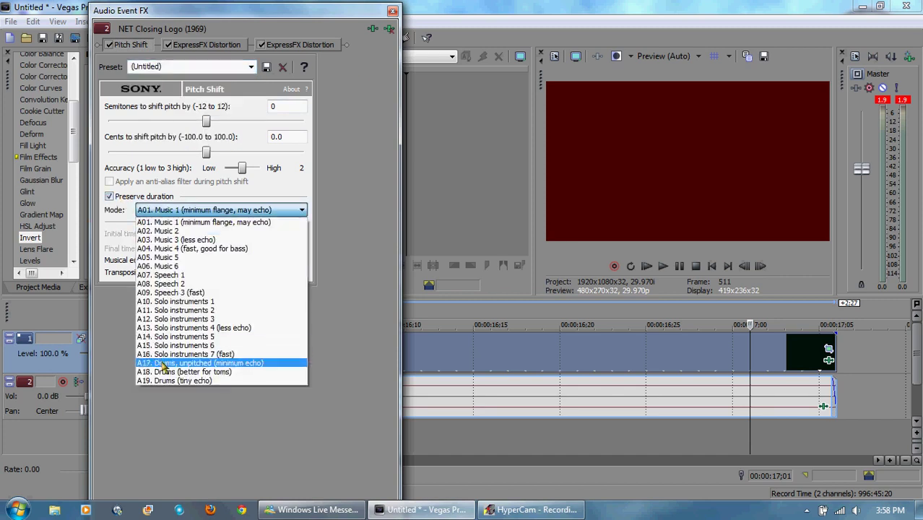
pyautogui.click(164, 363)
pyautogui.scroll(2, 206, 121)
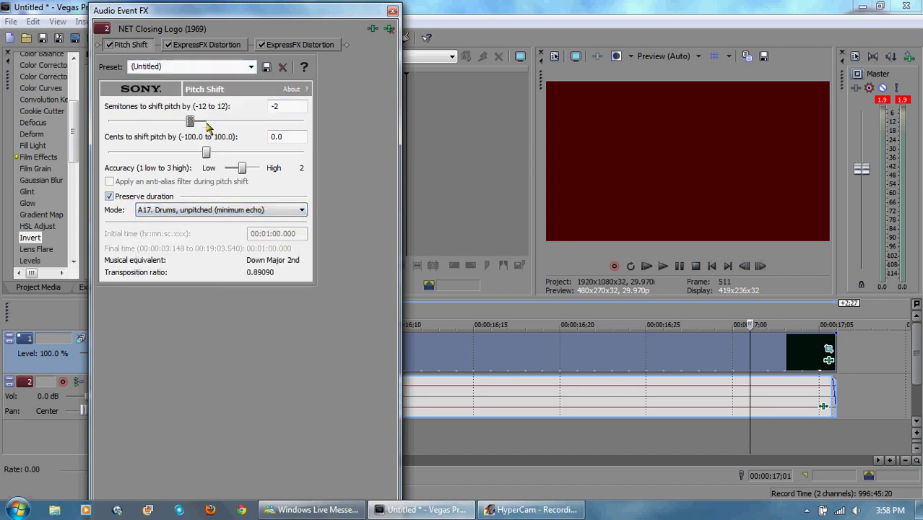
pyautogui.scroll(2, 206, 124)
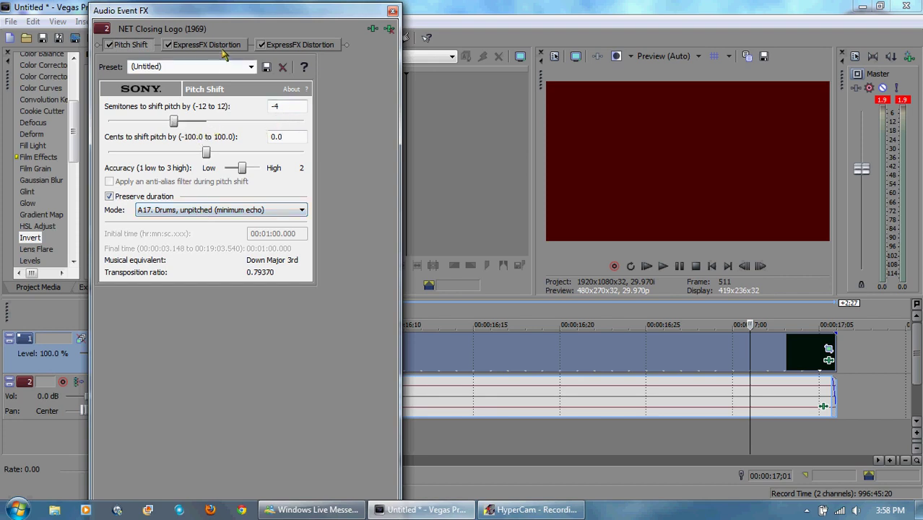
# Step: Set both ExpressFX Distortion plug-ins to the [Sys] Mangle preset and close the effects window
pyautogui.click(220, 46)
pyautogui.click(271, 67)
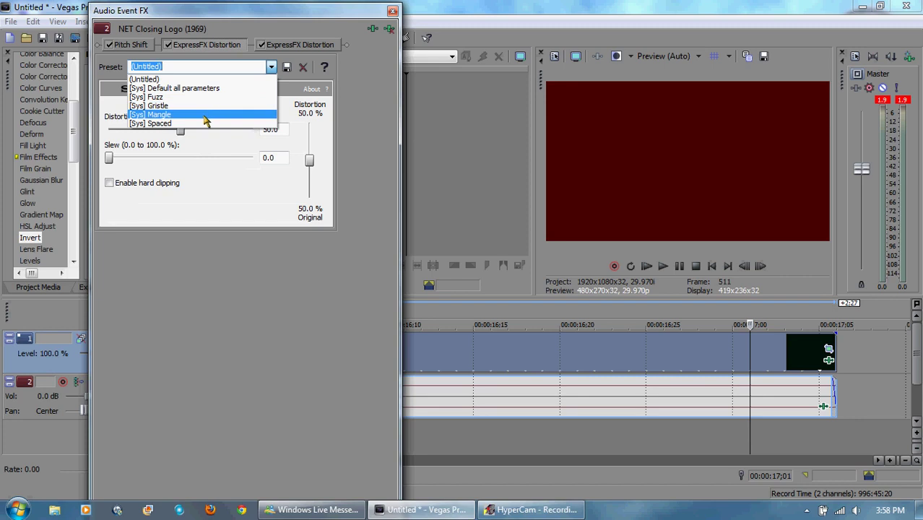
pyautogui.click(205, 122)
pyautogui.click(303, 45)
pyautogui.click(270, 68)
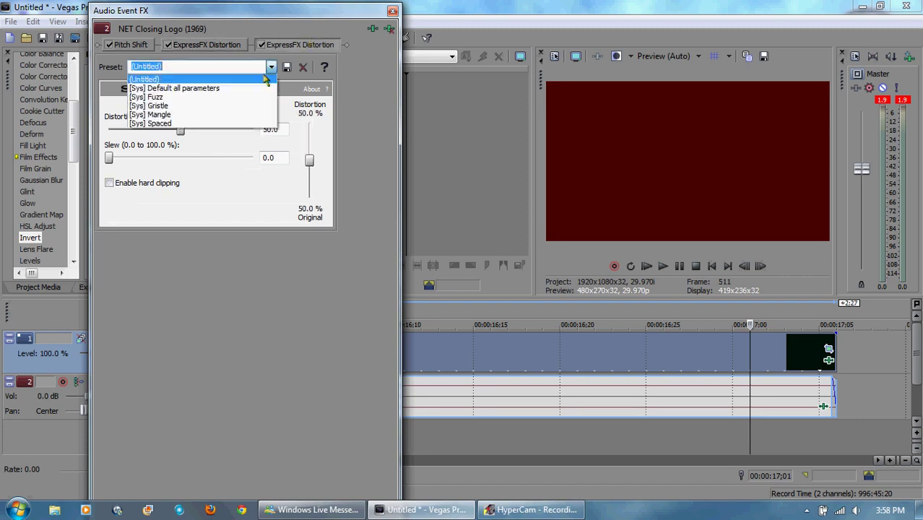
pyautogui.click(173, 114)
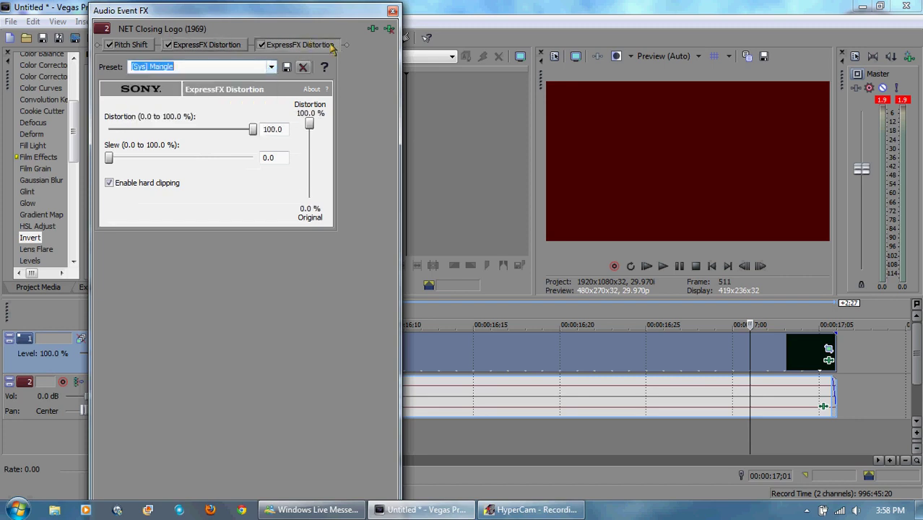
pyautogui.click(392, 12)
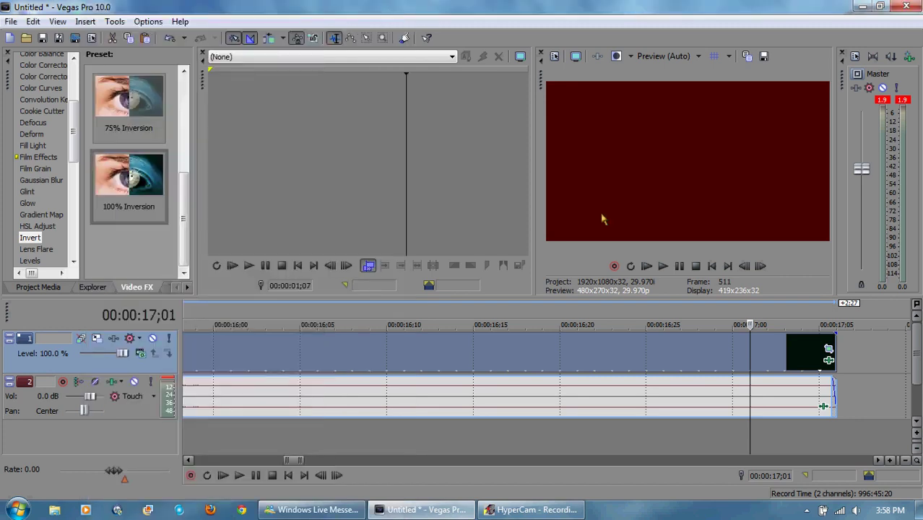
# Step: Move the playhead onto the NET logo frame near the end of the timeline
pyautogui.click(662, 313)
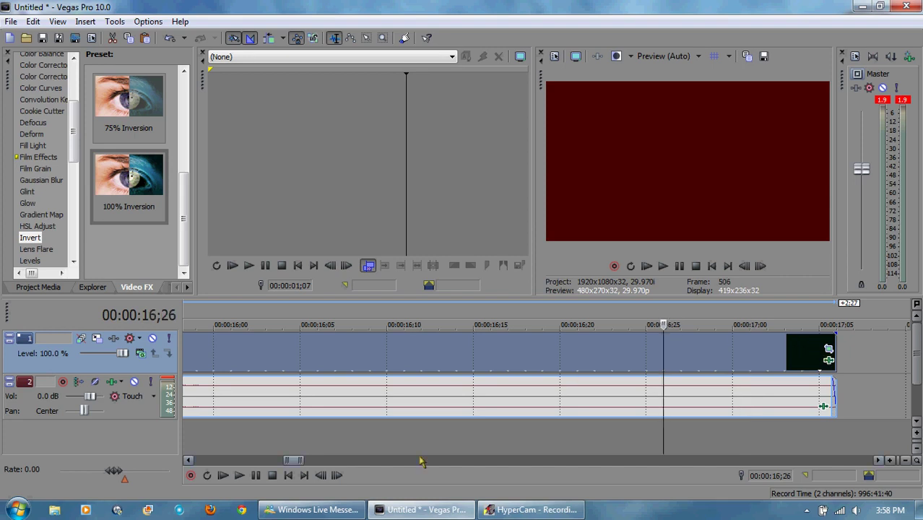
pyautogui.moveTo(296, 460)
pyautogui.mouseDown()
pyautogui.moveTo(276, 462)
pyautogui.moveTo(287, 462)
pyautogui.mouseUp()
pyautogui.click(527, 315)
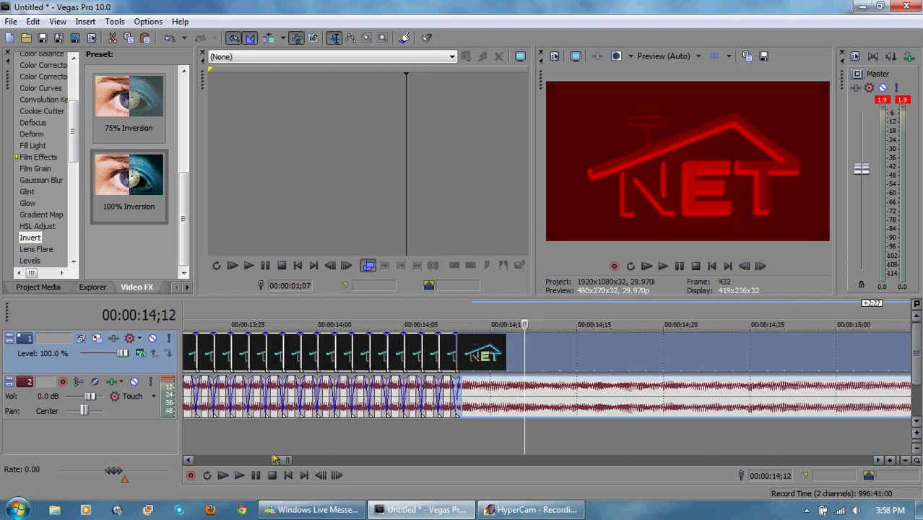
# Step: Add Sony Gradient Map to the NET logo clip's Video Event FX and remove Channel Blend
pyautogui.rightClick(561, 357)
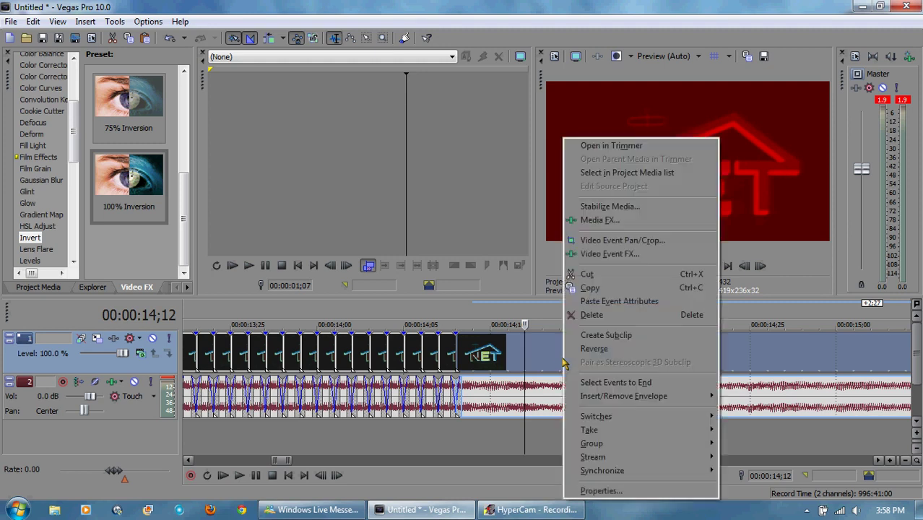
pyautogui.click(610, 253)
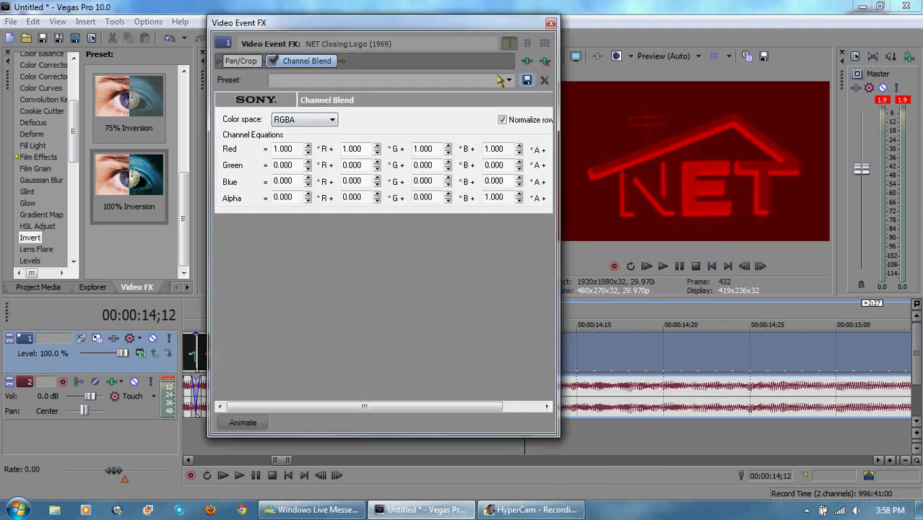
pyautogui.click(527, 61)
pyautogui.click(495, 274)
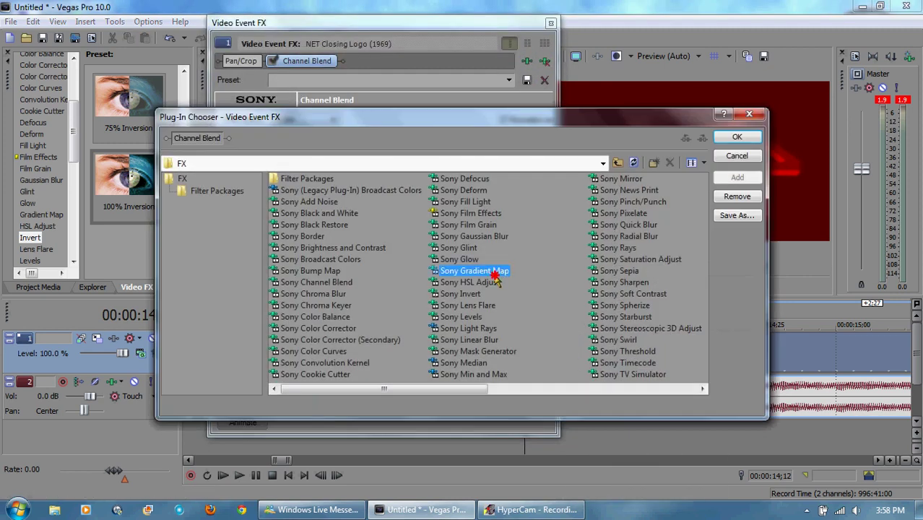
pyautogui.doubleClick(495, 272)
pyautogui.click(737, 137)
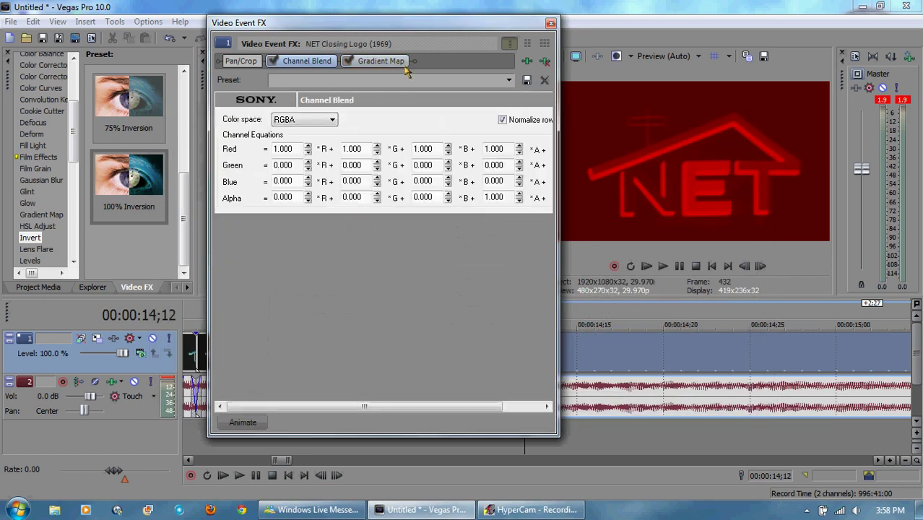
pyautogui.click(544, 61)
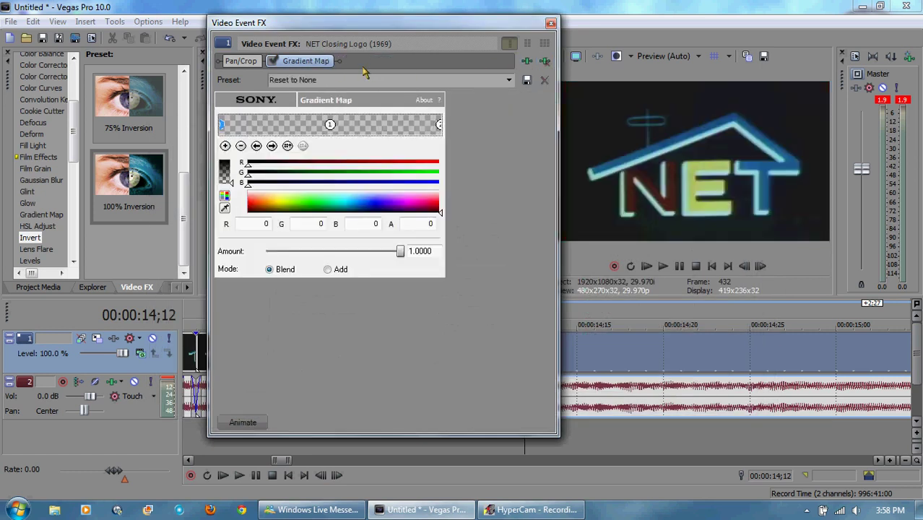
pyautogui.click(513, 81)
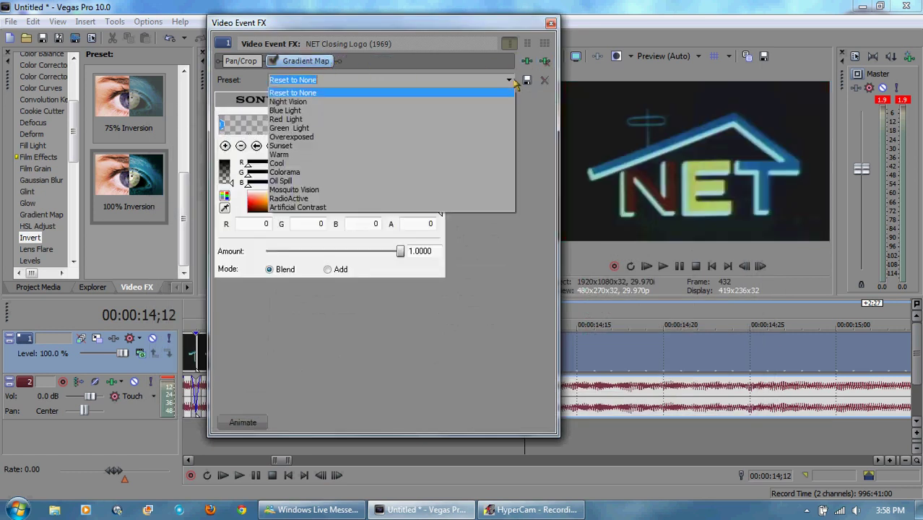
# Step: Choose the Colorama Gradient Map preset, briefly try Artificial Contrast, then return to Colorama
pyautogui.click(437, 174)
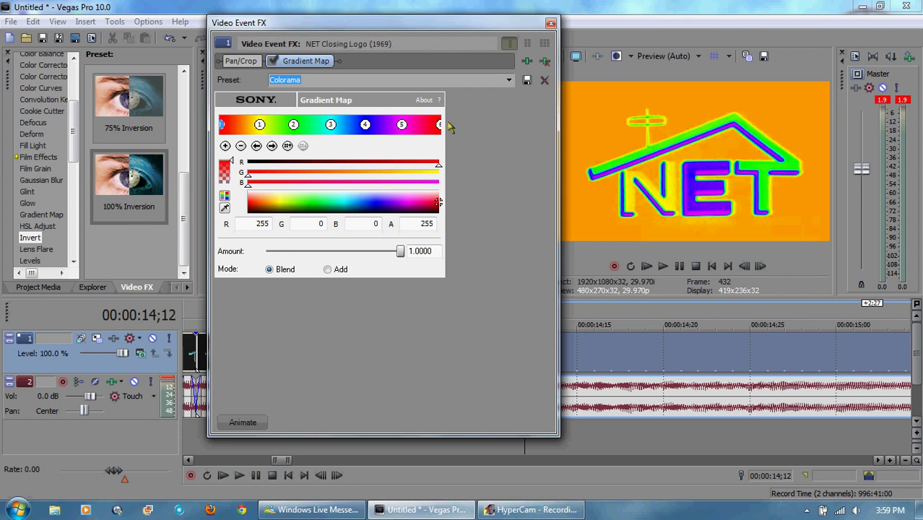
pyautogui.click(509, 80)
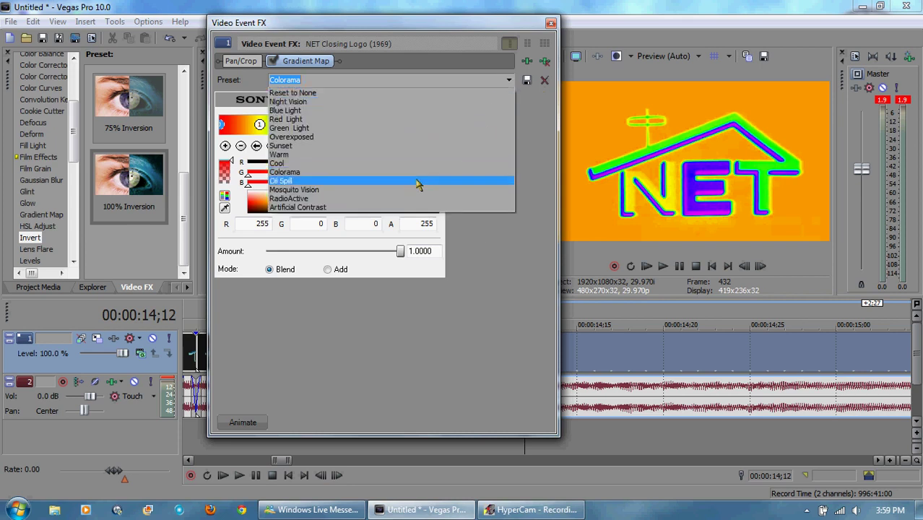
pyautogui.click(402, 208)
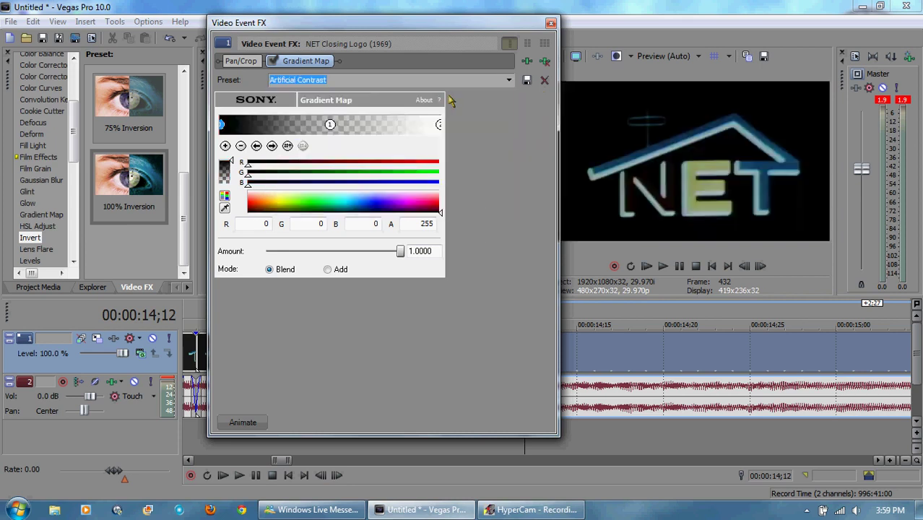
pyautogui.click(511, 81)
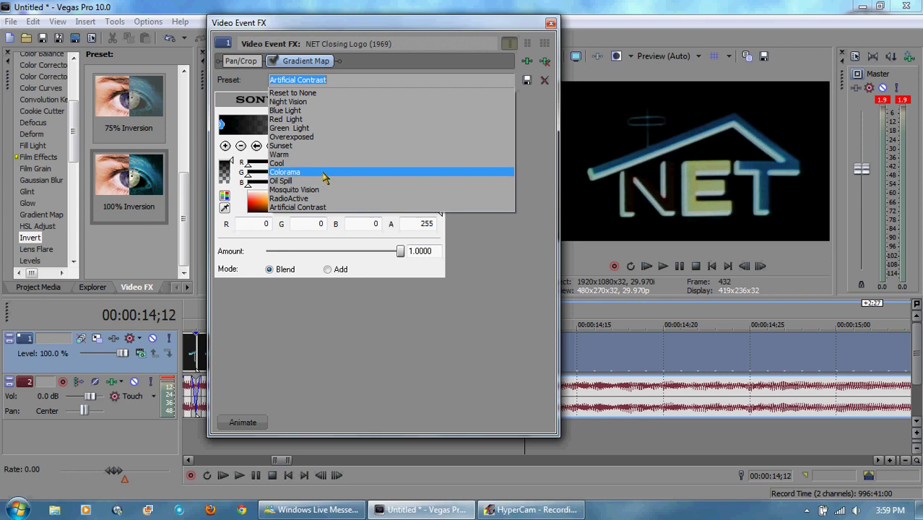
pyautogui.click(323, 172)
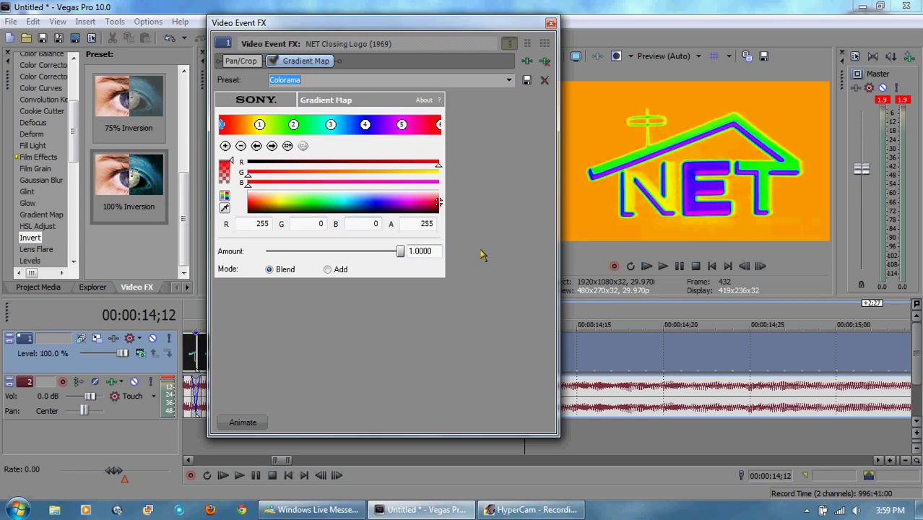
pyautogui.click(551, 24)
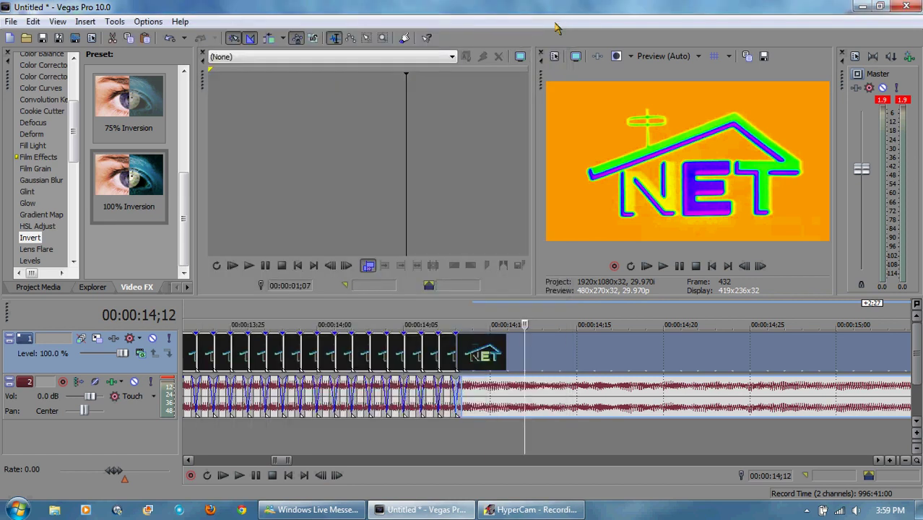
pyautogui.moveTo(290, 461); pyautogui.dragTo(310, 462)
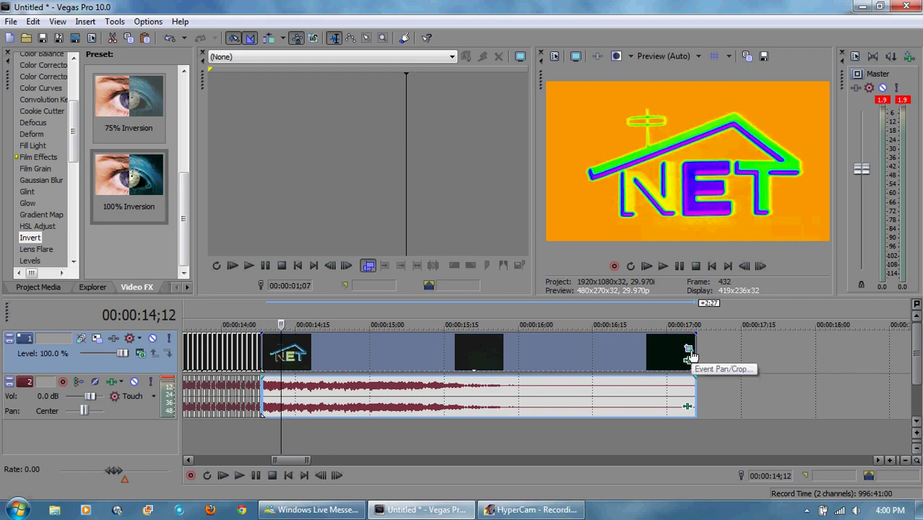
pyautogui.moveTo(272, 316); pyautogui.dragTo(261, 318)
pyautogui.click(662, 266)
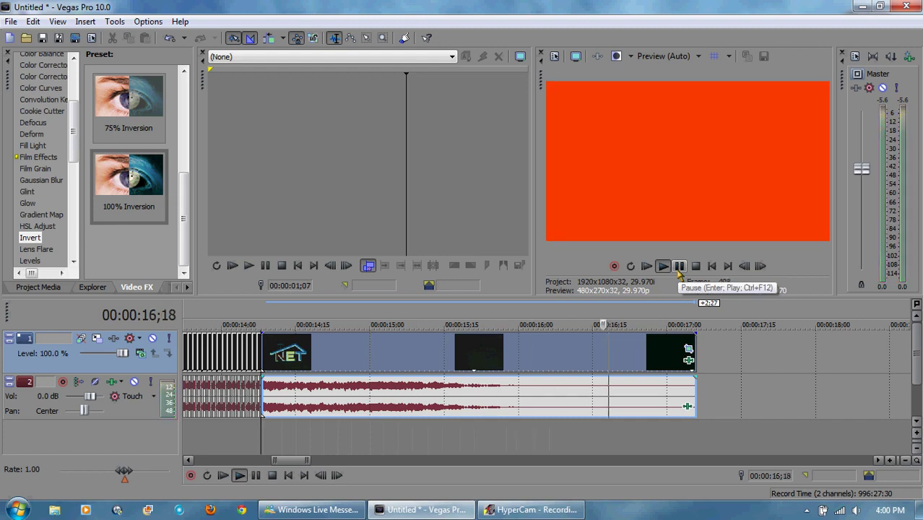
pyautogui.click(679, 265)
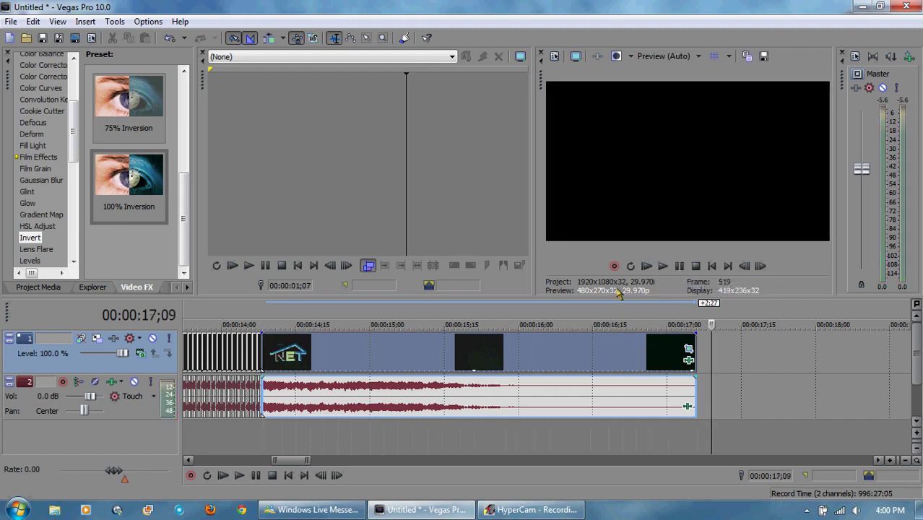
pyautogui.click(260, 317)
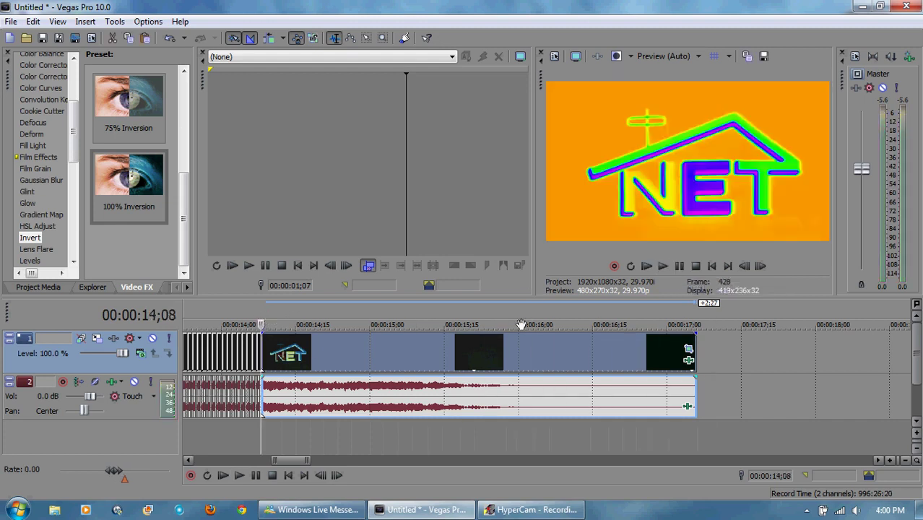
pyautogui.click(696, 317)
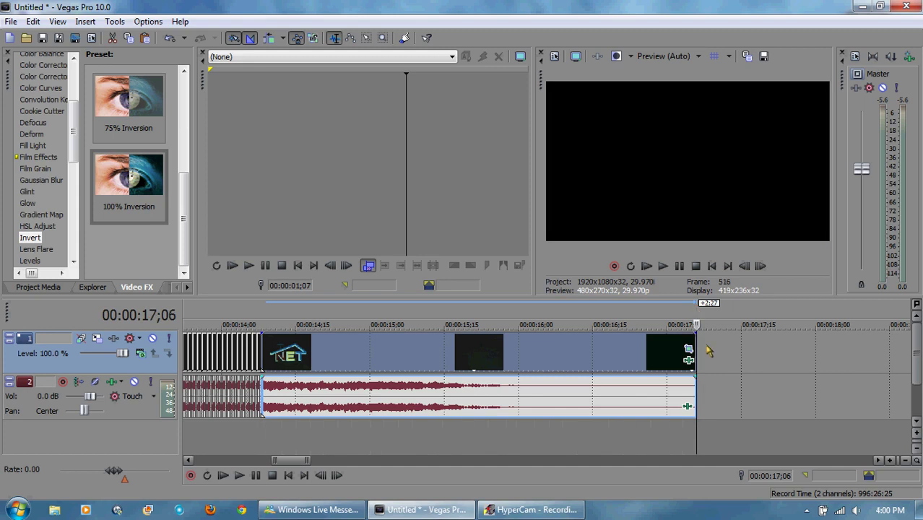
# Step: In Event Pan/Crop for the NET logo, set the starting rotation angle to 0
pyautogui.click(688, 349)
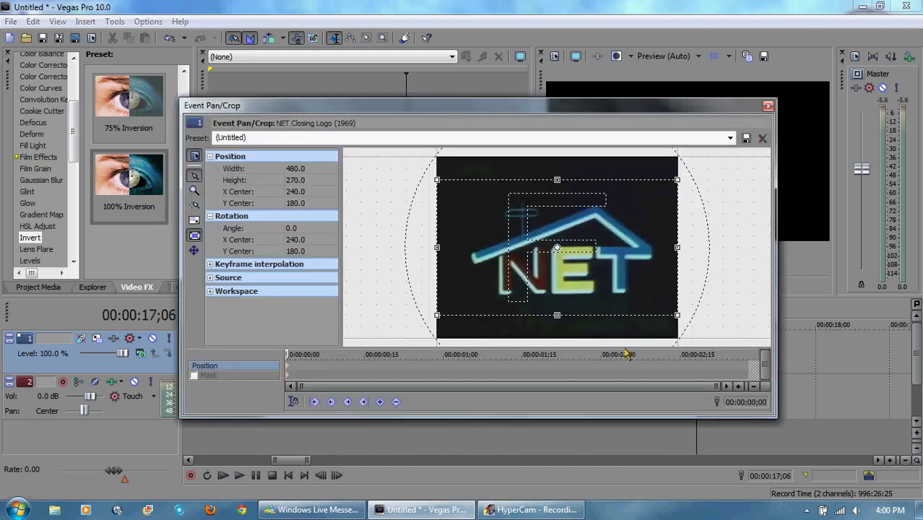
pyautogui.click(309, 228)
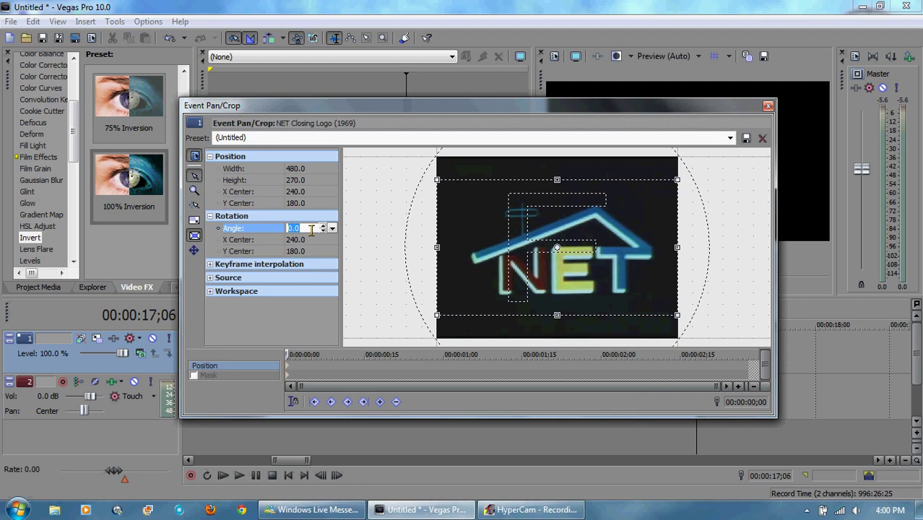
pyautogui.write('18080')
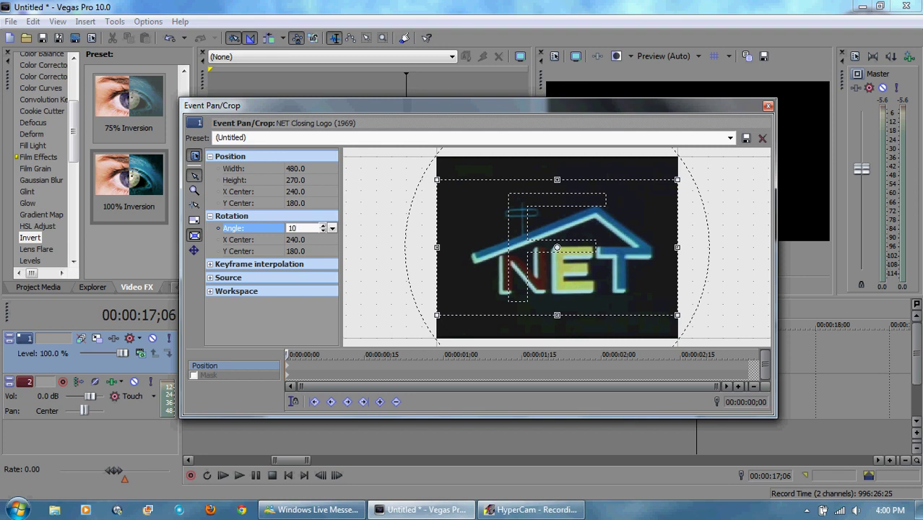
pyautogui.press('Tab')
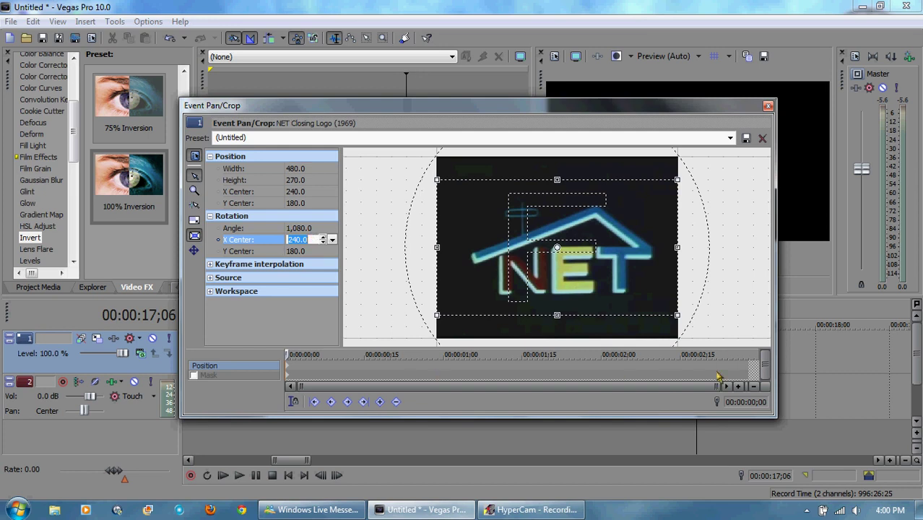
pyautogui.click(310, 228)
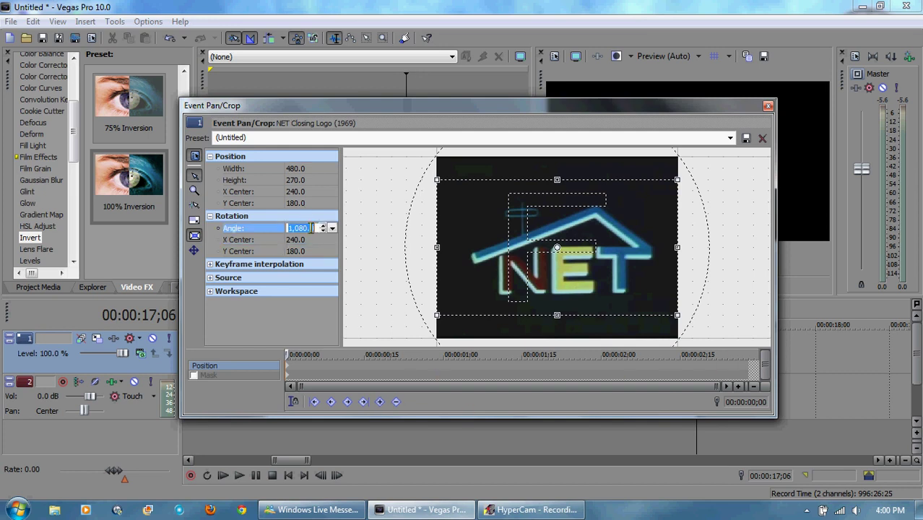
pyautogui.write('0')
pyautogui.press('Tab')
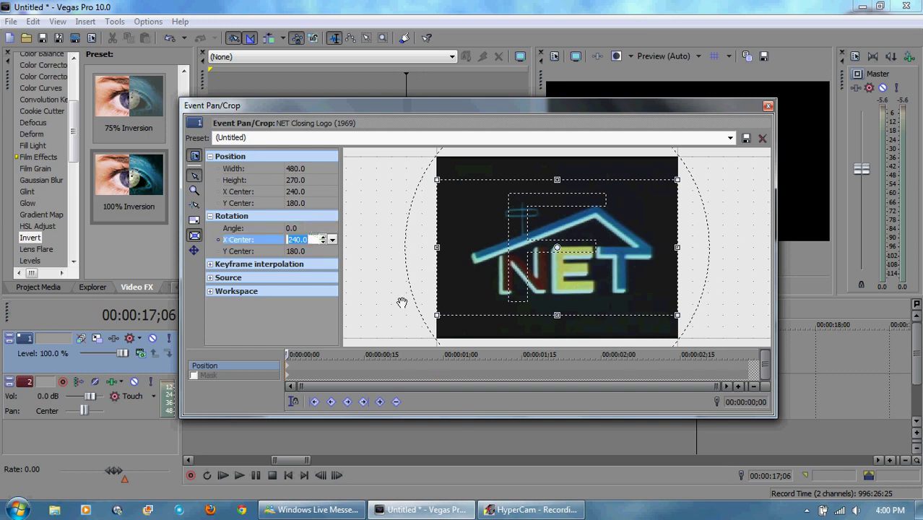
# Step: At the event's last keyframe, shrink the logo's width and height to 0
pyautogui.click(751, 367)
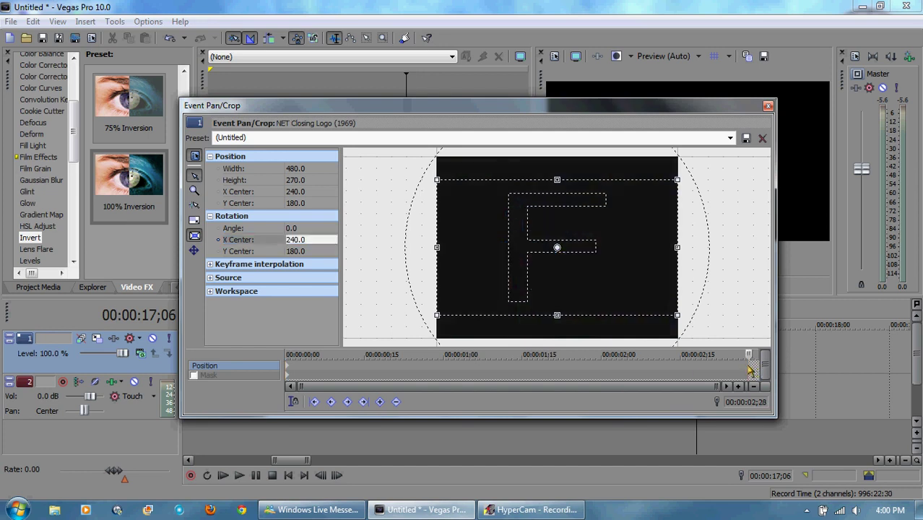
pyautogui.click(750, 354)
pyautogui.click(380, 401)
pyautogui.click(314, 168)
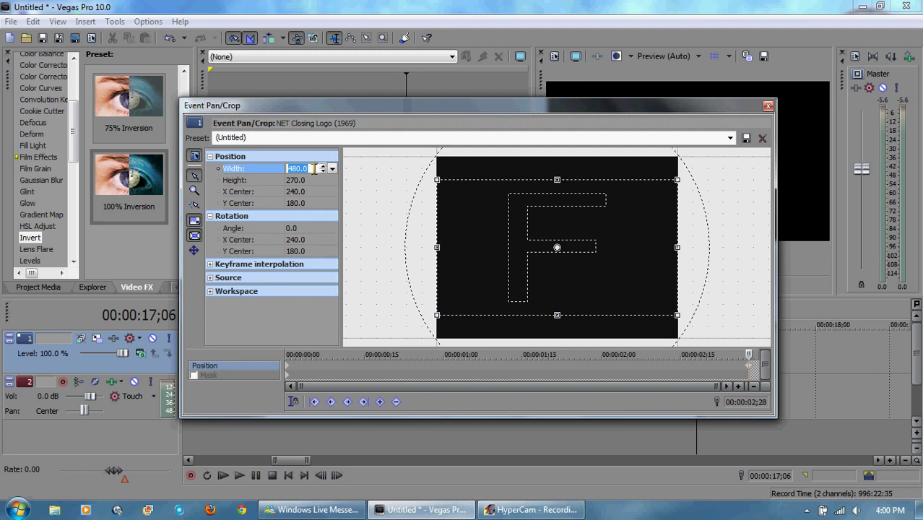
pyautogui.write('0')
pyautogui.press('Tab')
pyautogui.write('0')
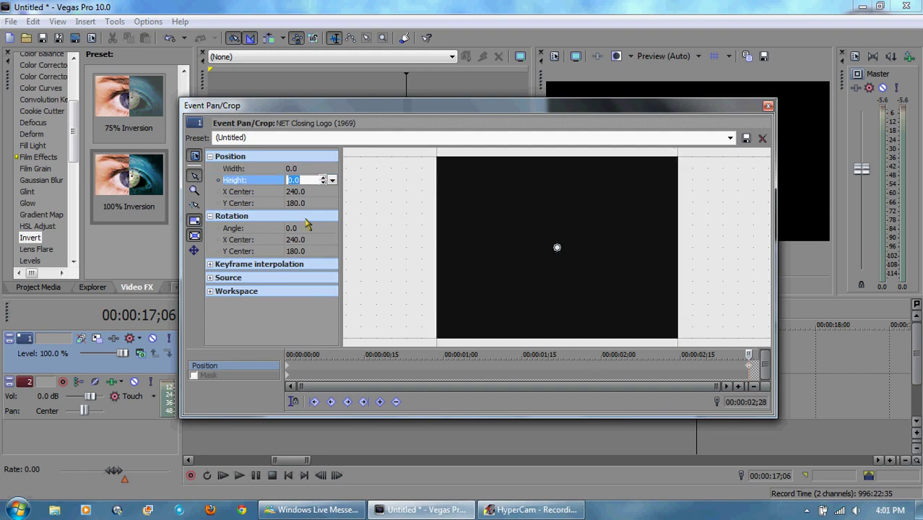
pyautogui.click(305, 229)
# Step: Give the end keyframe a 1080° rotation and preview the spinning ending
pyautogui.write('108')
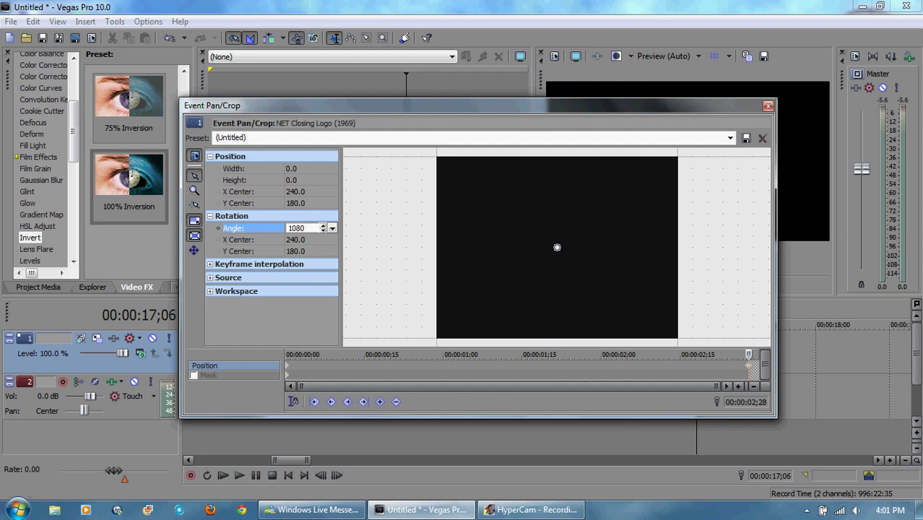
pyautogui.press('Tab')
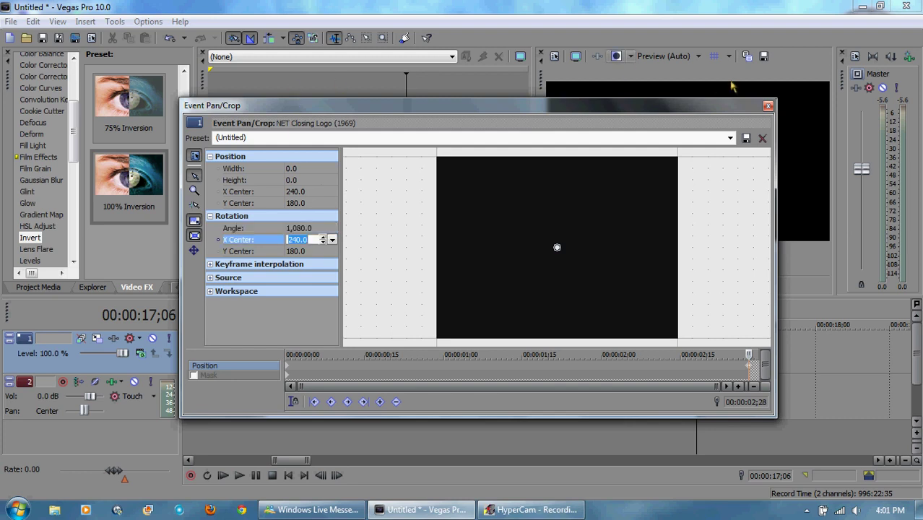
pyautogui.click(768, 107)
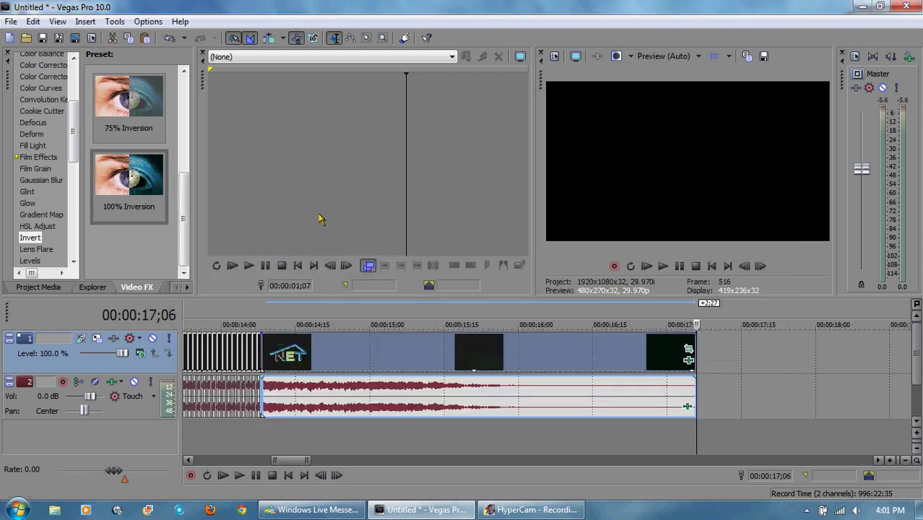
pyautogui.click(261, 315)
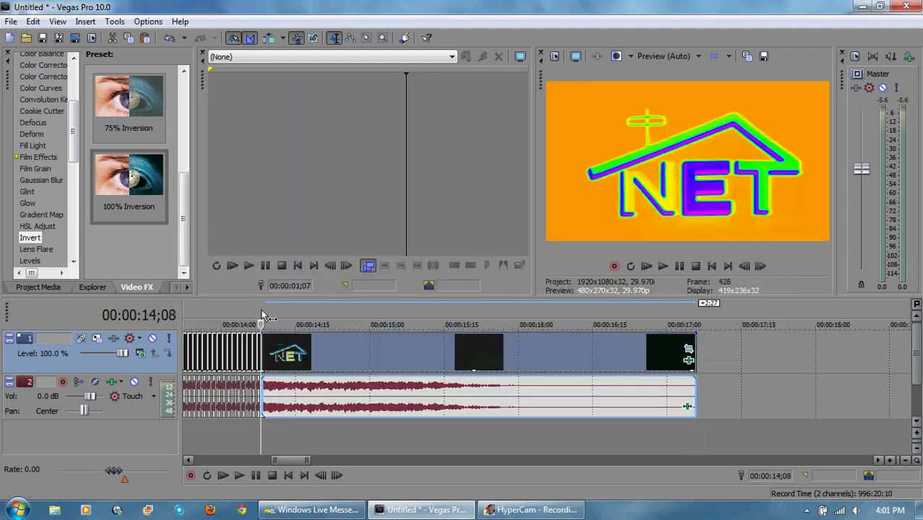
pyautogui.click(663, 266)
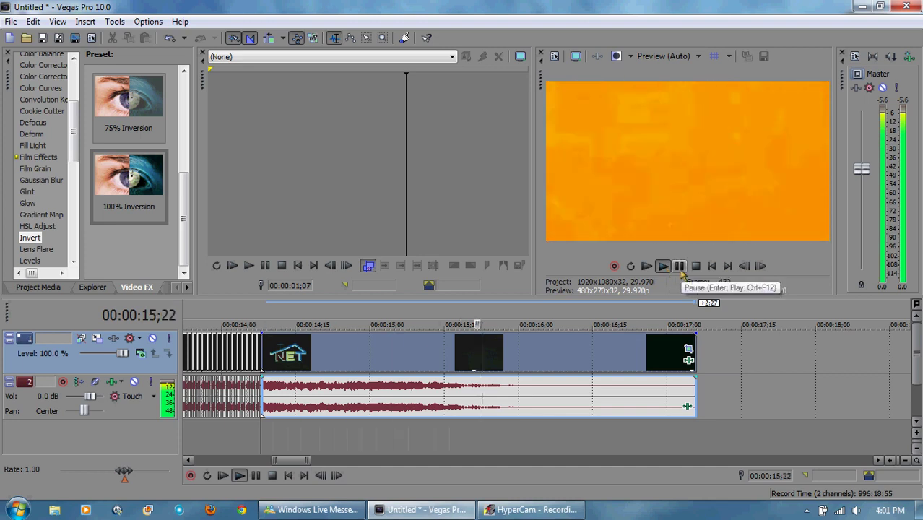
pyautogui.click(680, 266)
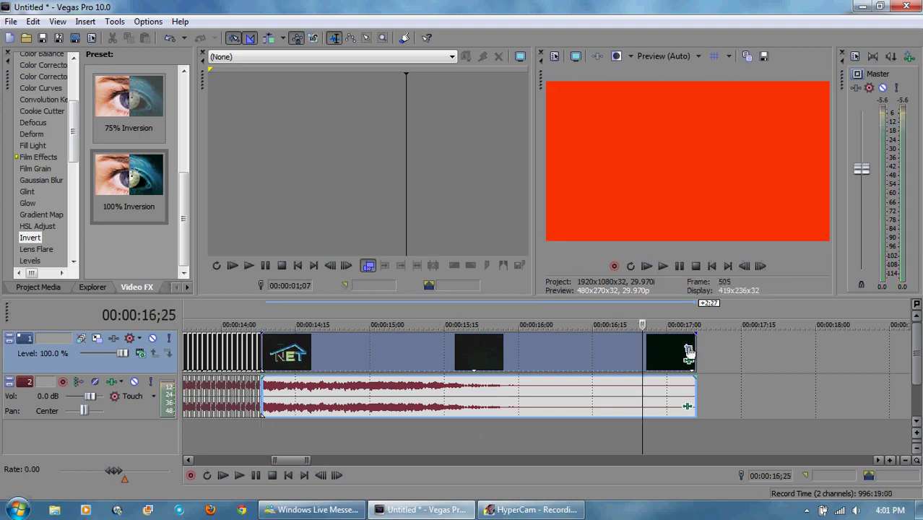
# Step: Change the end rotation to 720° and preview the ending again
pyautogui.click(688, 351)
pyautogui.click(315, 229)
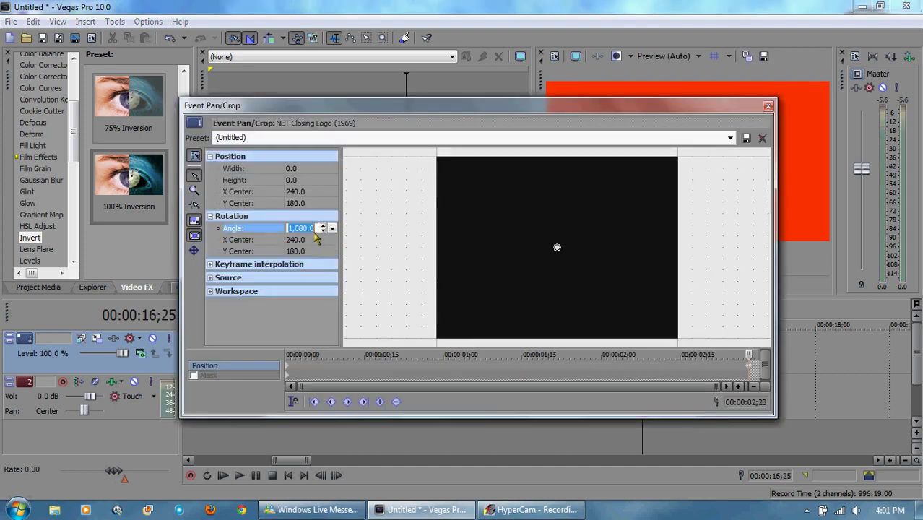
pyautogui.write('720')
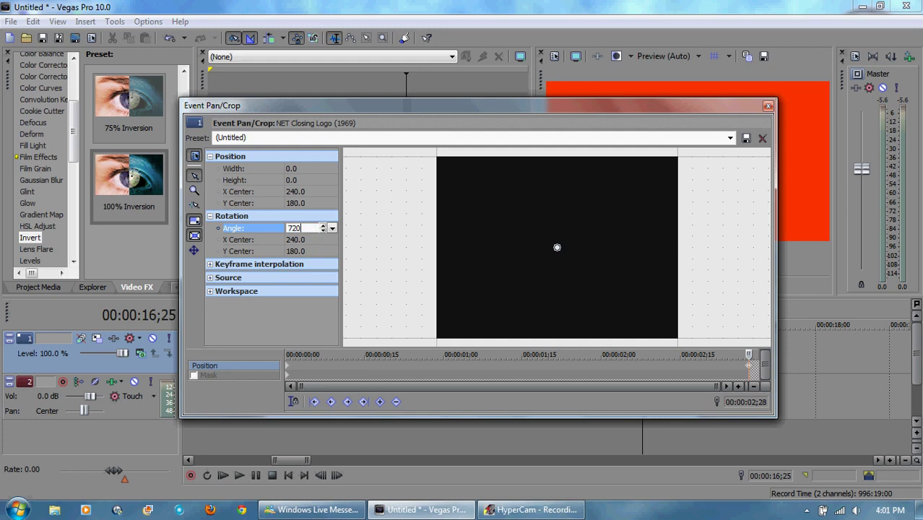
pyautogui.press('Return')
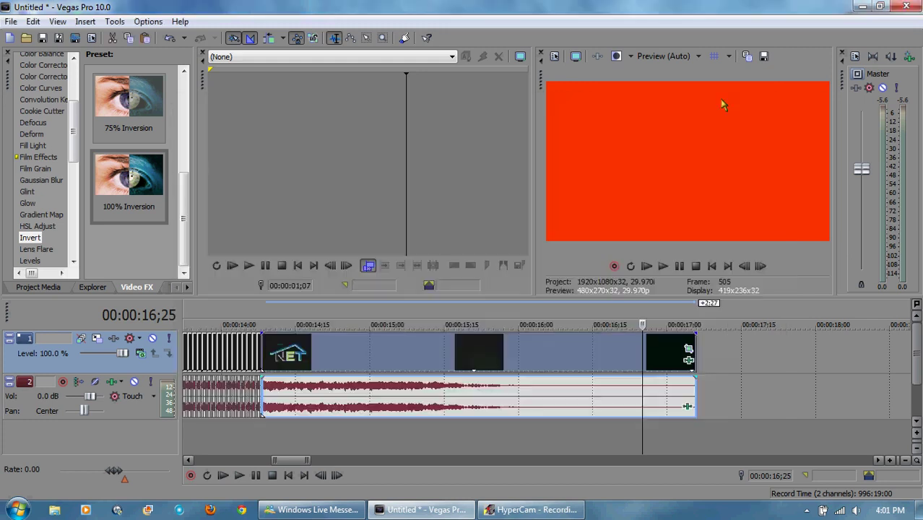
pyautogui.click(767, 105)
pyautogui.click(262, 305)
pyautogui.click(663, 265)
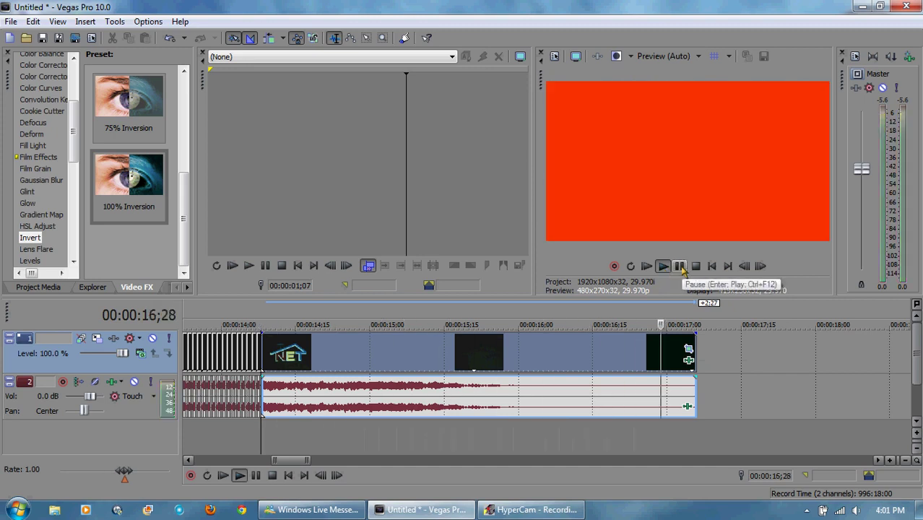
pyautogui.click(680, 267)
# Step: Try a 360° rotation angle instead and preview the result
pyautogui.click(262, 319)
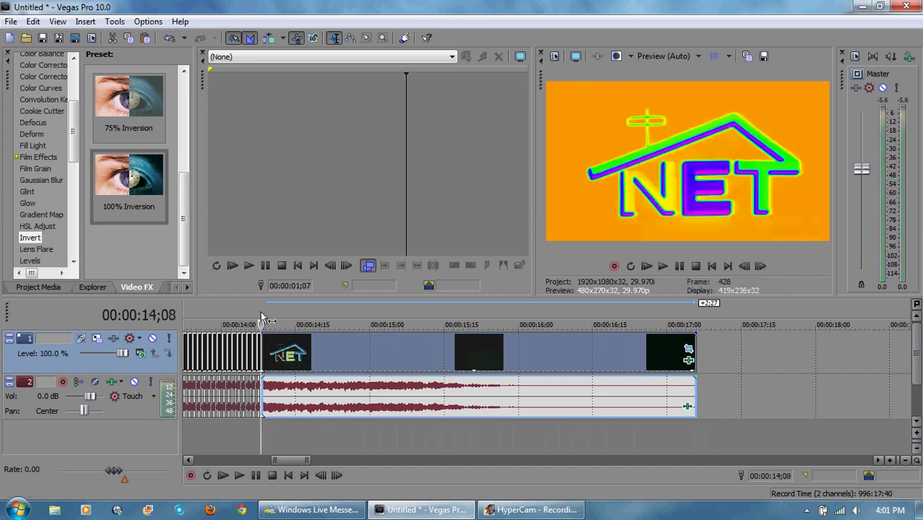
pyautogui.click(690, 348)
pyautogui.click(299, 228)
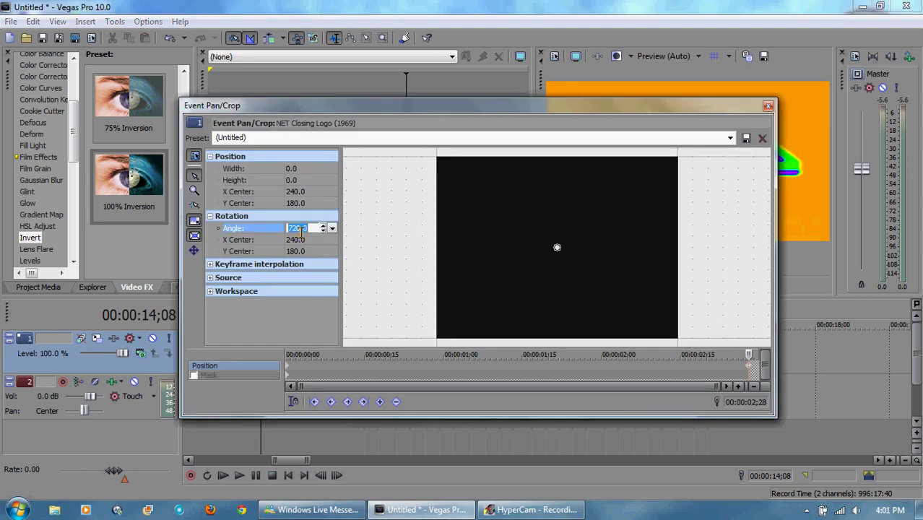
pyautogui.write('360')
pyautogui.press('Return')
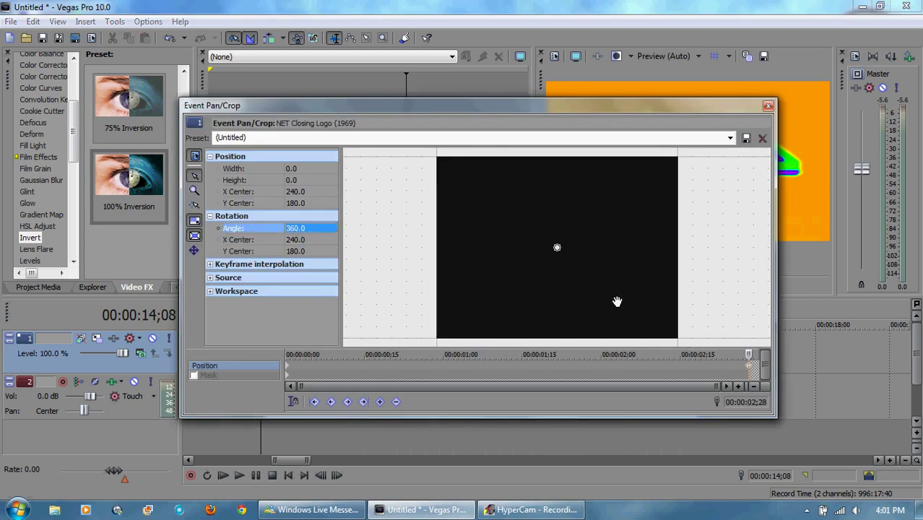
pyautogui.click(770, 104)
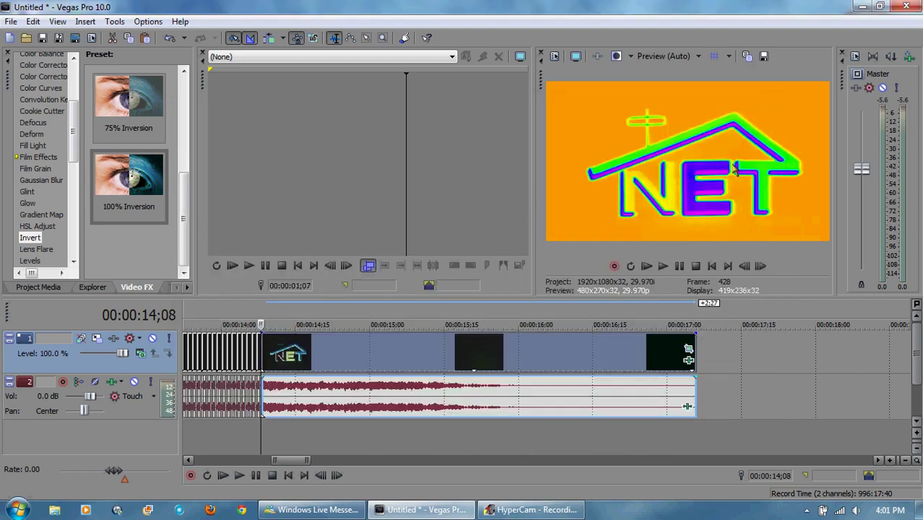
pyautogui.click(679, 268)
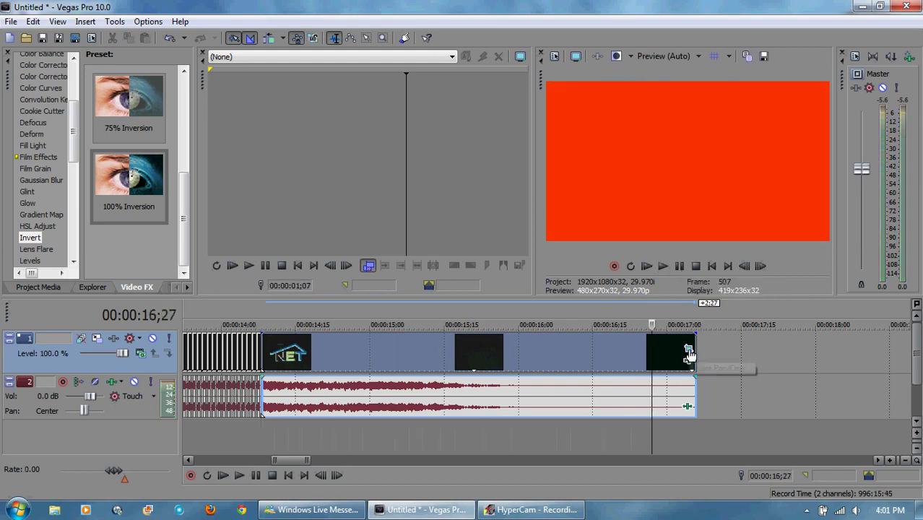
# Step: Settle on a 720° rotation angle and move to the clip's end for importing media
pyautogui.click(688, 349)
pyautogui.click(325, 230)
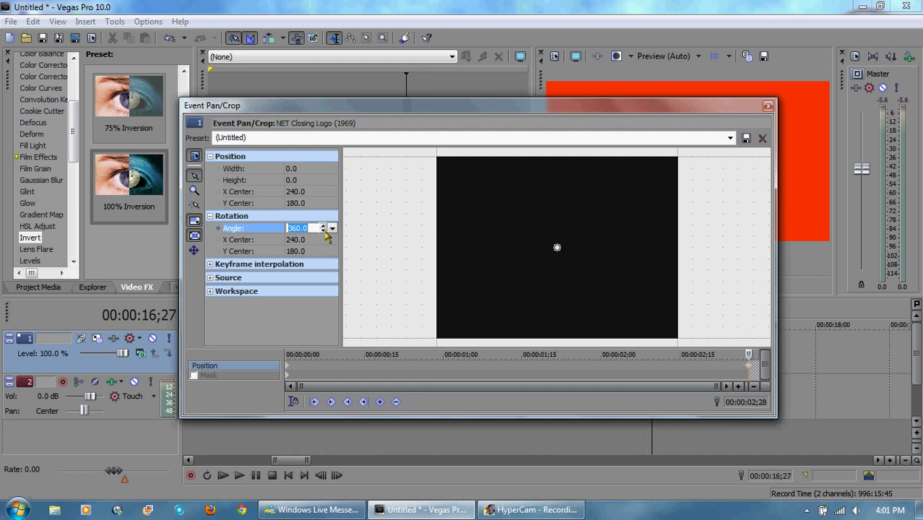
pyautogui.write('5')
pyautogui.write('720')
pyautogui.press('Return')
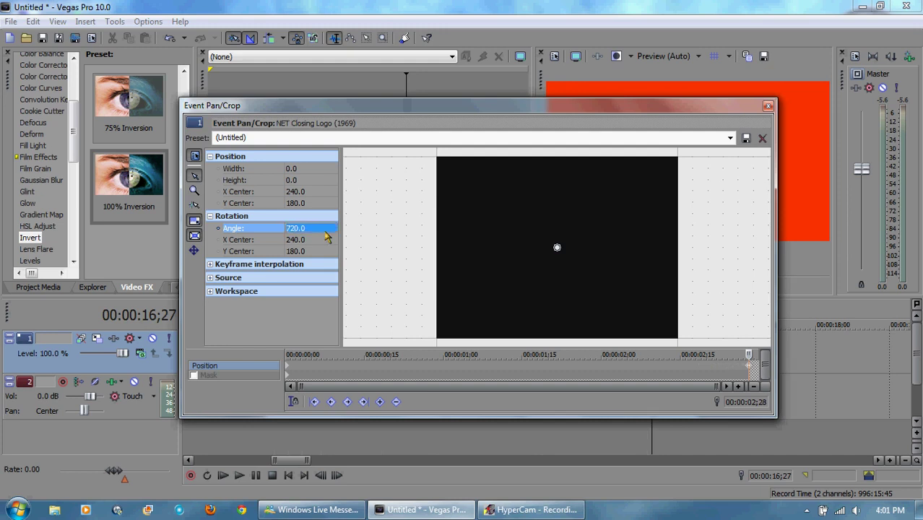
pyautogui.click(768, 107)
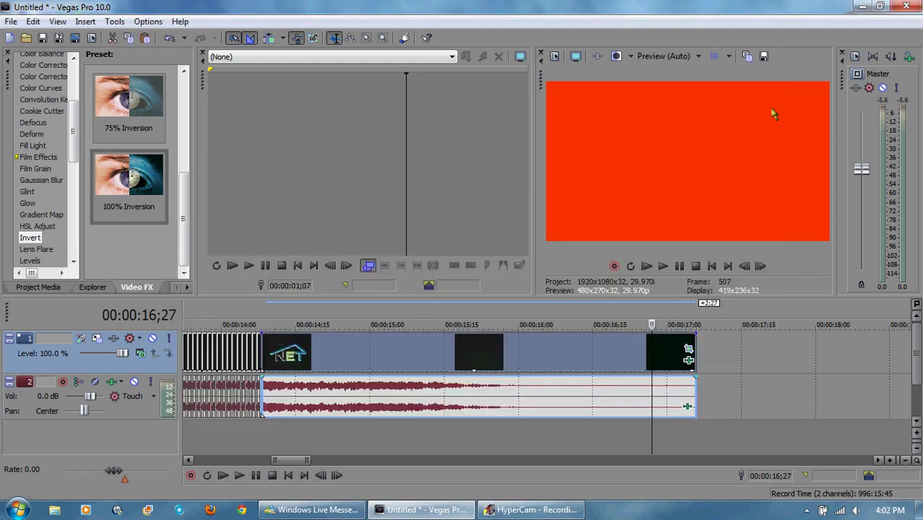
pyautogui.click(264, 320)
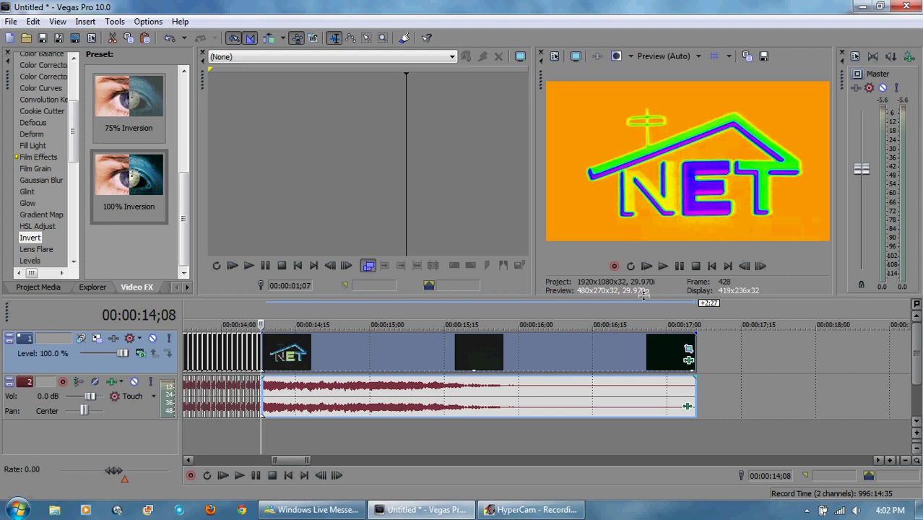
pyautogui.click(693, 313)
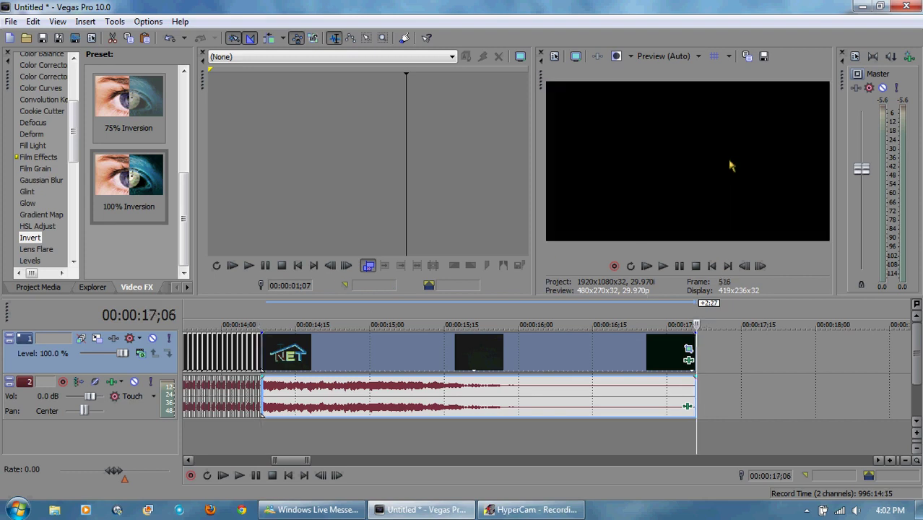
pyautogui.click(11, 20)
# Step: Import Left.png from Pictures > Kyoobur9000 Blue Kyoob Logo onto a new top video track
pyautogui.moveTo(305, 156)
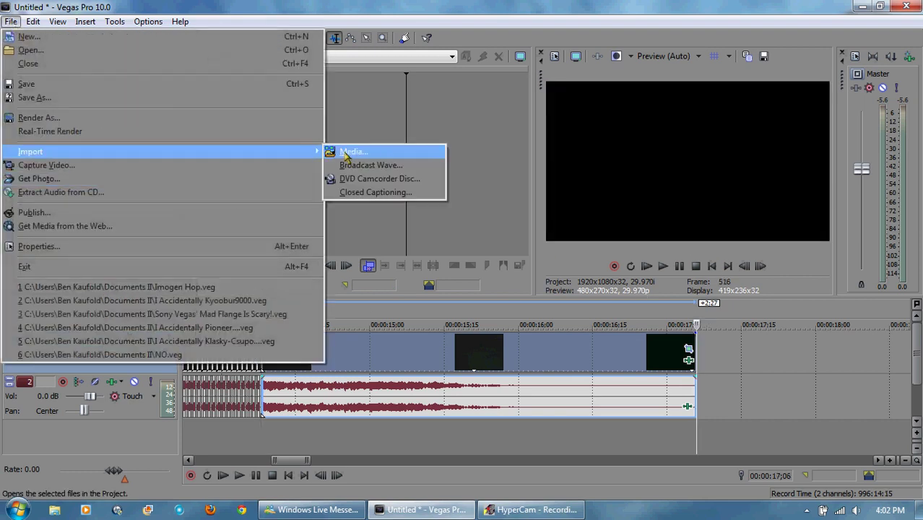
pyautogui.click(387, 158)
pyautogui.click(309, 181)
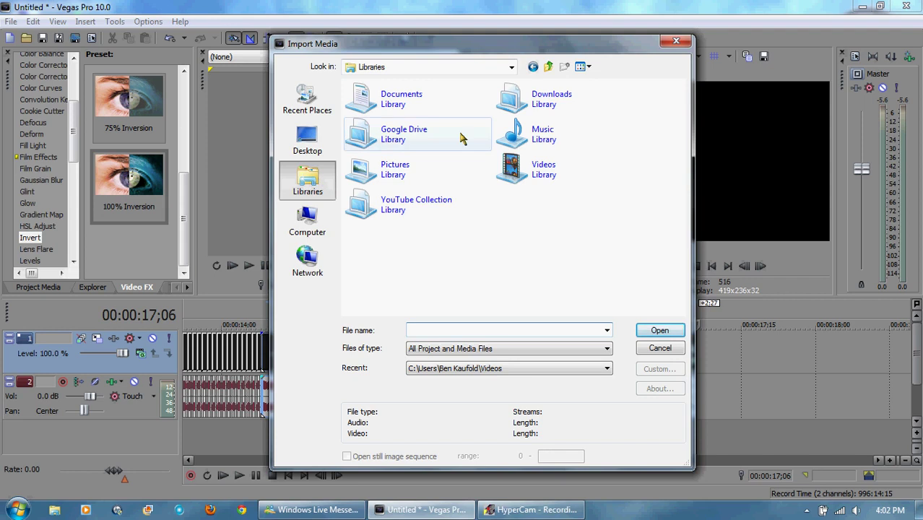
pyautogui.doubleClick(426, 185)
pyautogui.doubleClick(443, 160)
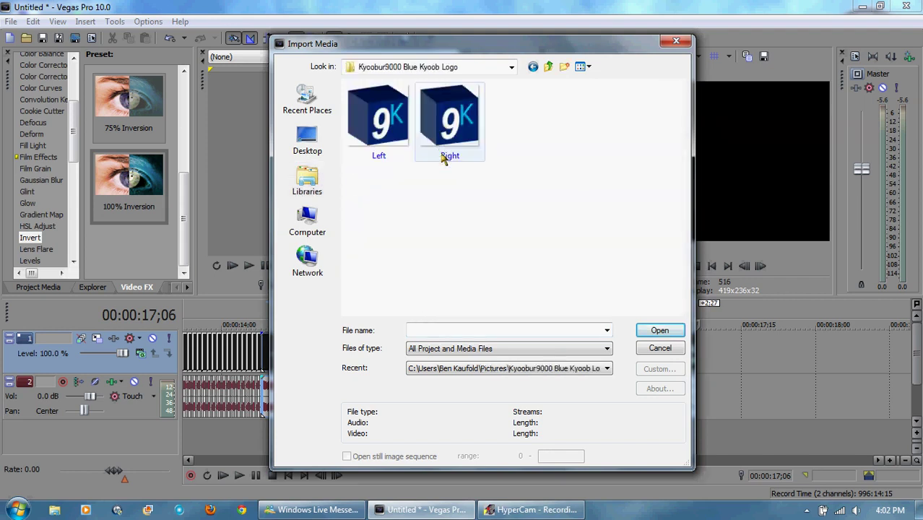
pyautogui.doubleClick(402, 150)
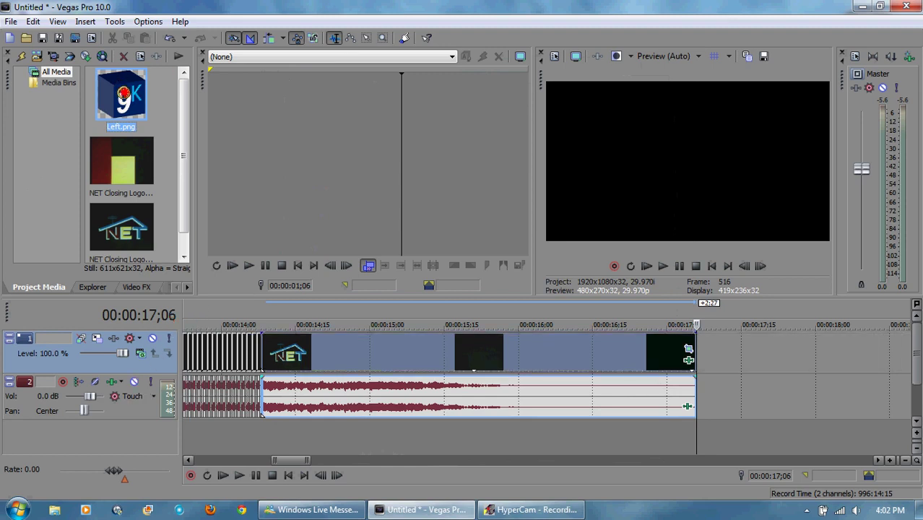
pyautogui.click(301, 461)
pyautogui.moveTo(301, 461); pyautogui.dragTo(181, 468)
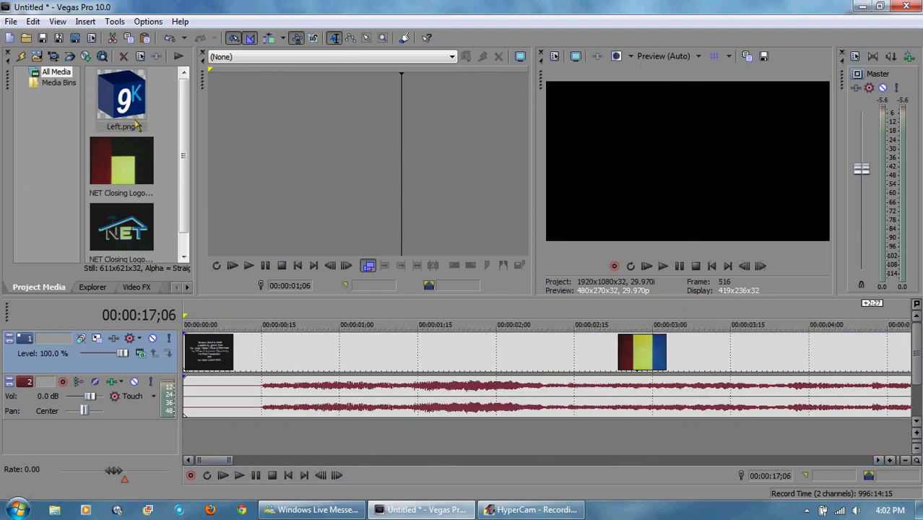
pyautogui.moveTo(121, 98); pyautogui.dragTo(190, 313)
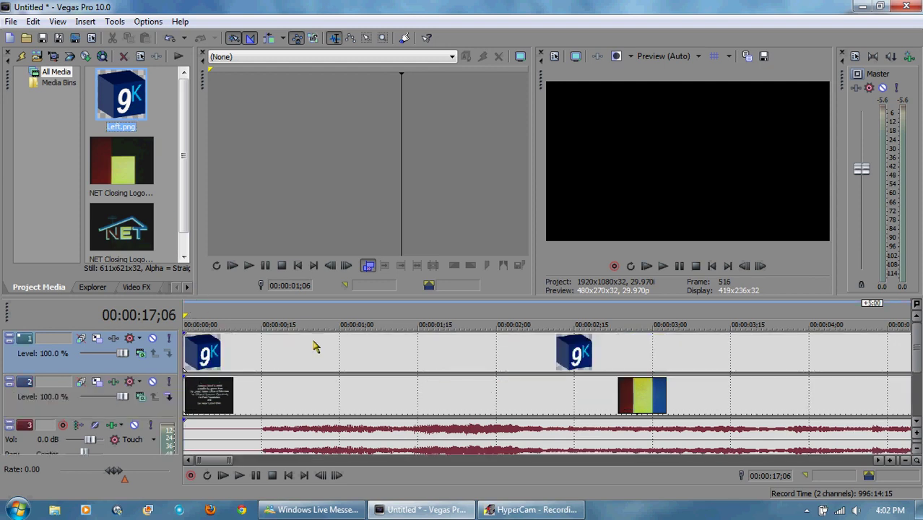
# Step: Stretch the Left.png event so it lasts the whole video
pyautogui.moveTo(229, 461); pyautogui.dragTo(361, 464)
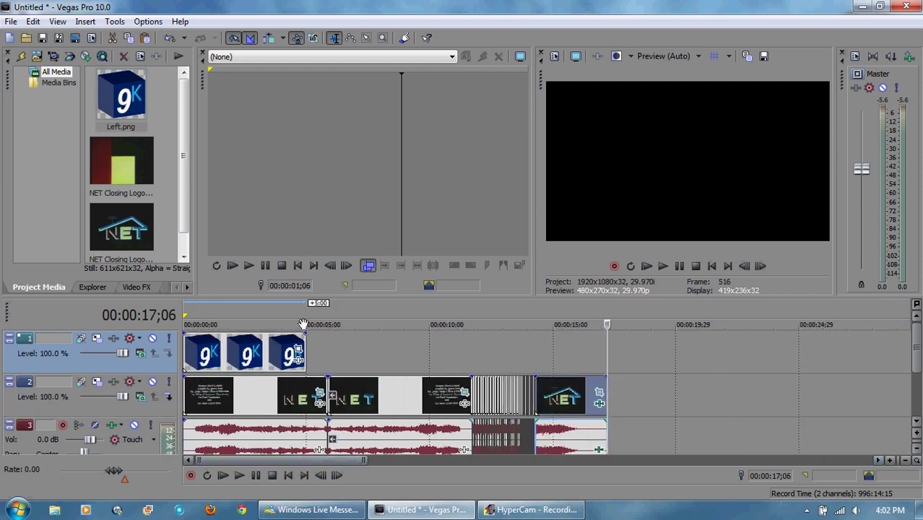
pyautogui.click(560, 323)
pyautogui.moveTo(305, 352); pyautogui.dragTo(632, 361)
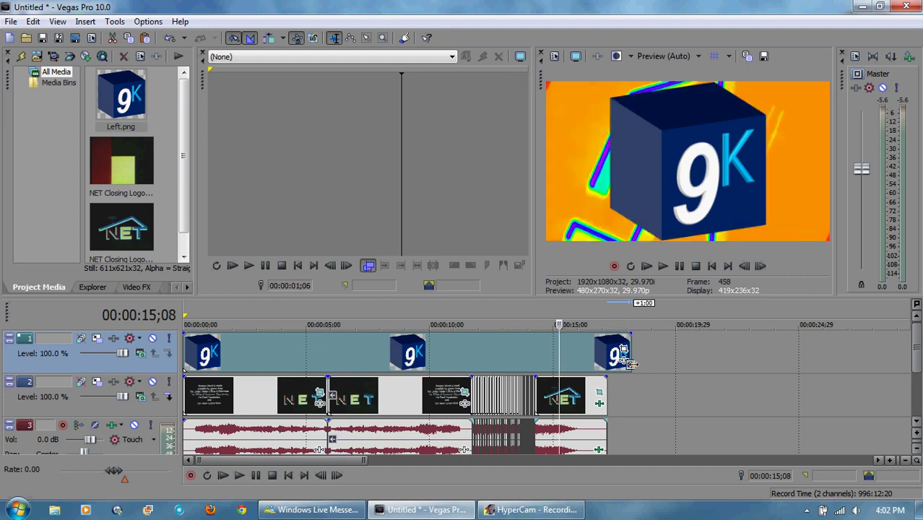
# Step: Apply a Track Motion preset shrinking the cube into the lower-right corner, then return to the start
pyautogui.click(96, 338)
pyautogui.click(453, 168)
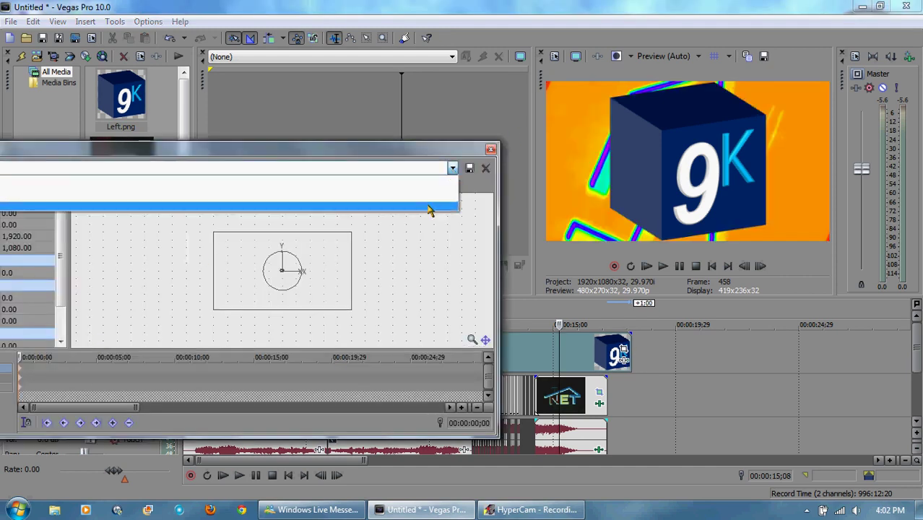
pyautogui.click(428, 205)
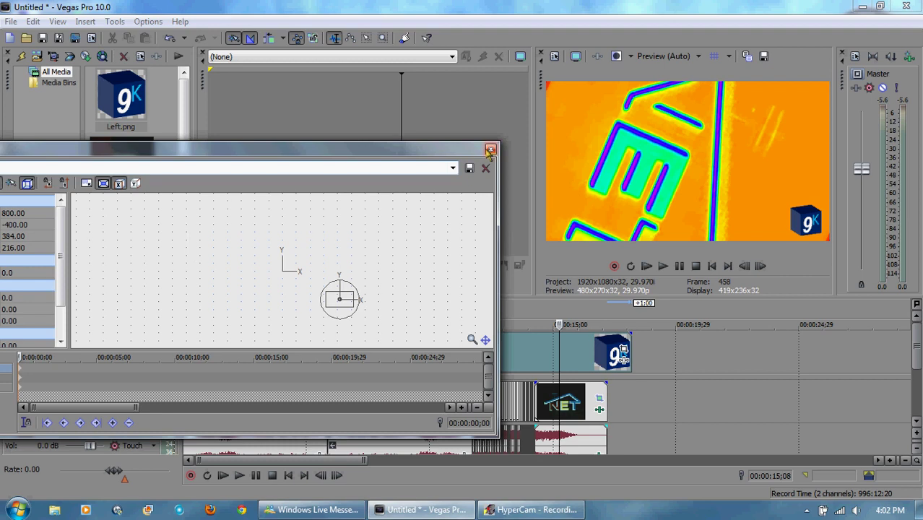
pyautogui.click(490, 149)
pyautogui.click(711, 266)
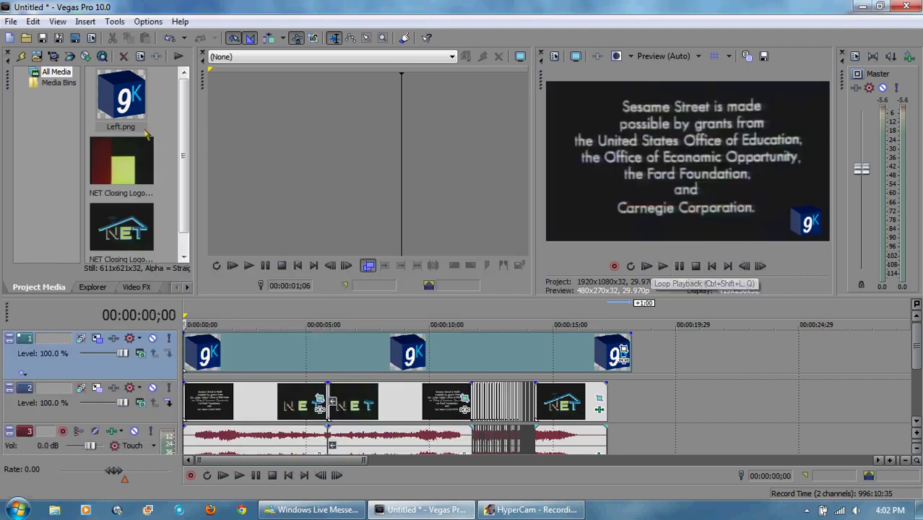
# Step: Save the project as 'I Accidentally Tutorial'
pyautogui.click(42, 38)
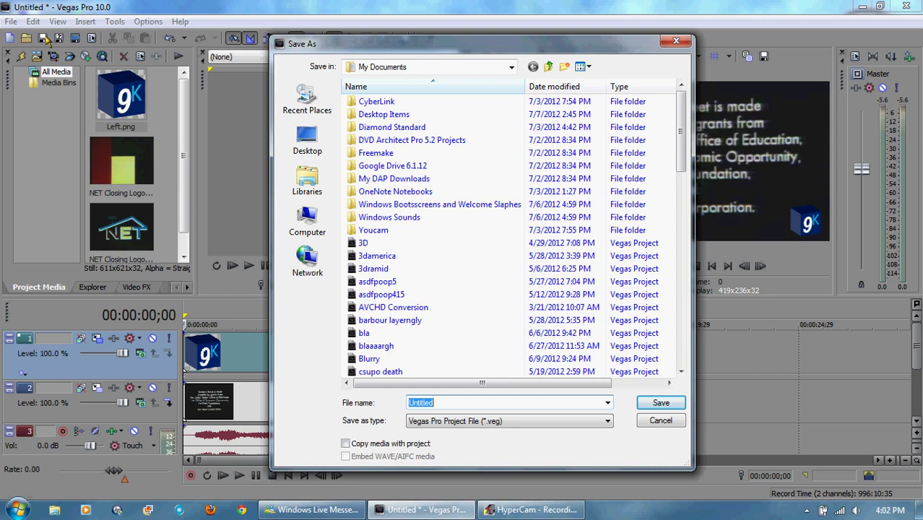
pyautogui.write('I Ac')
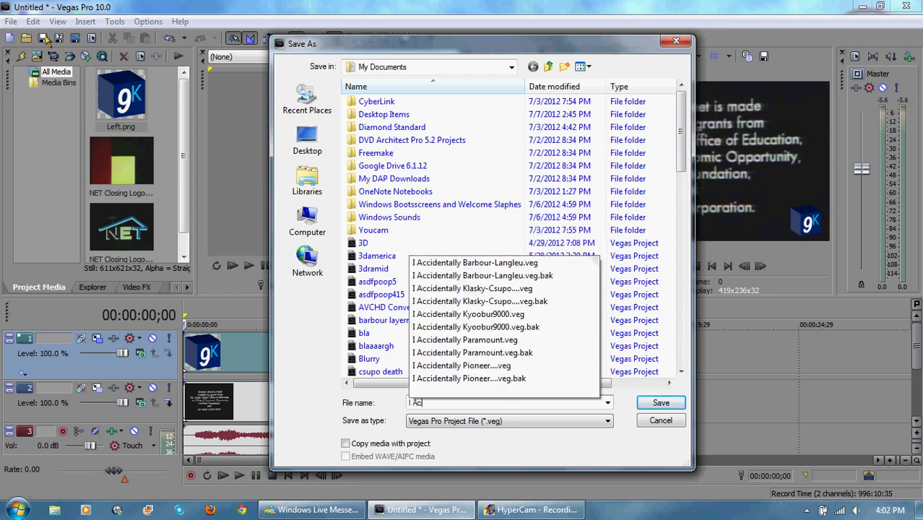
pyautogui.write('cidentally Tutorial...')
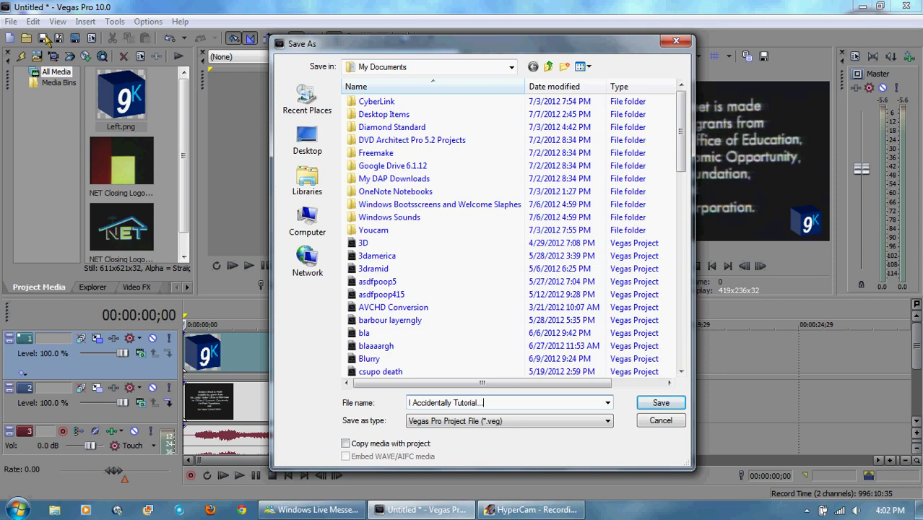
pyautogui.press('Return')
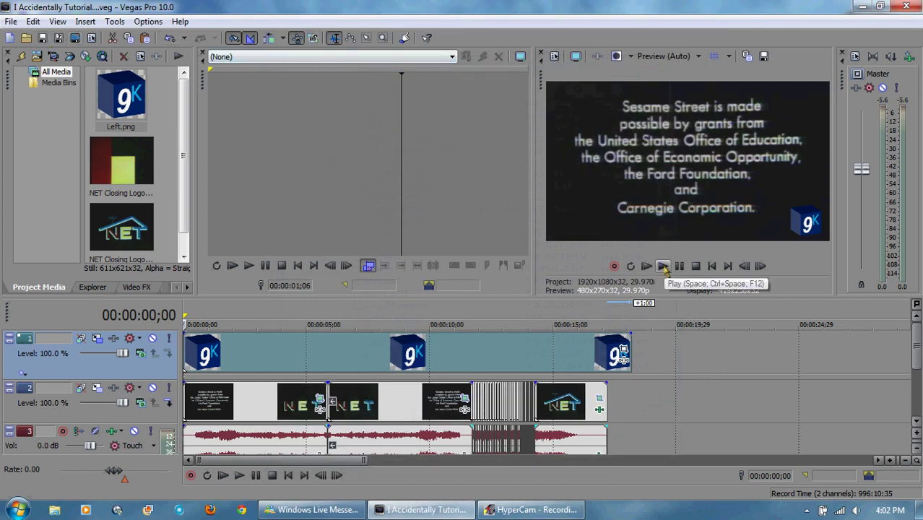
# Step: Play the project from the start to review the edit, then stop playback
pyautogui.click(663, 267)
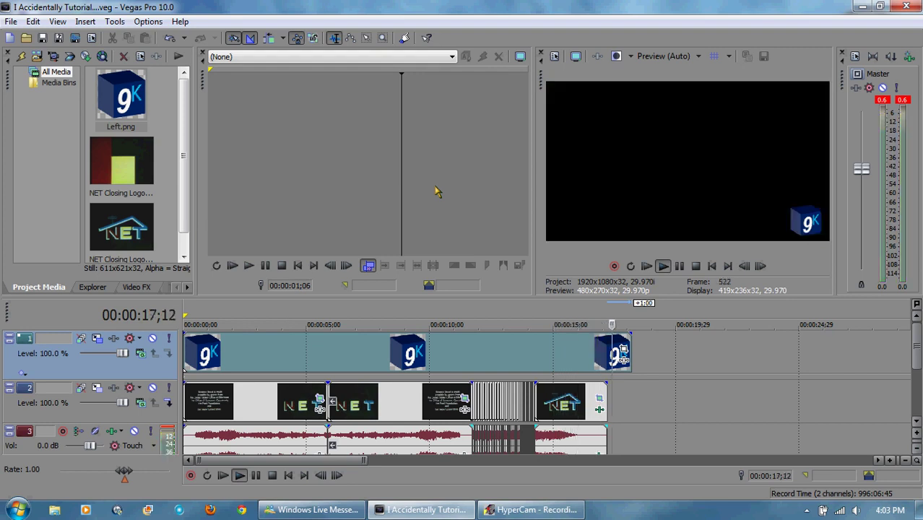
pyautogui.click(697, 267)
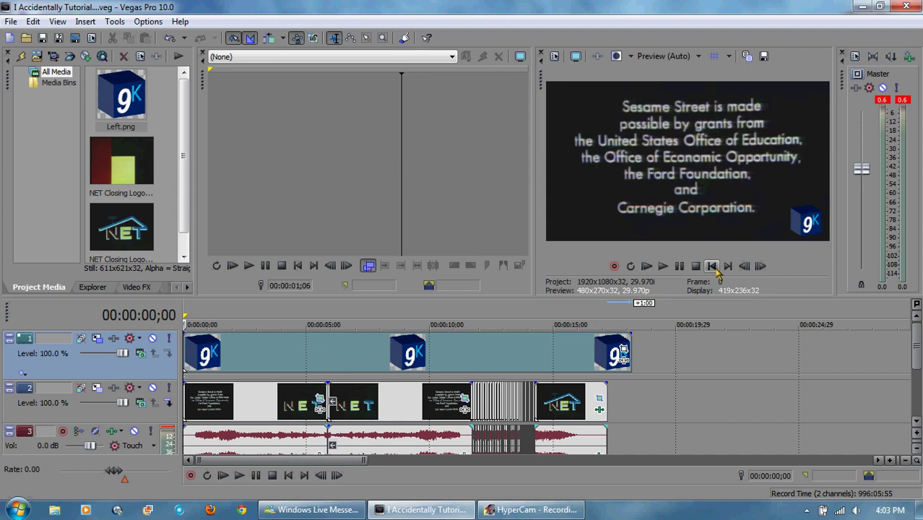
pyautogui.click(712, 266)
pyautogui.scroll(2, 603, 411)
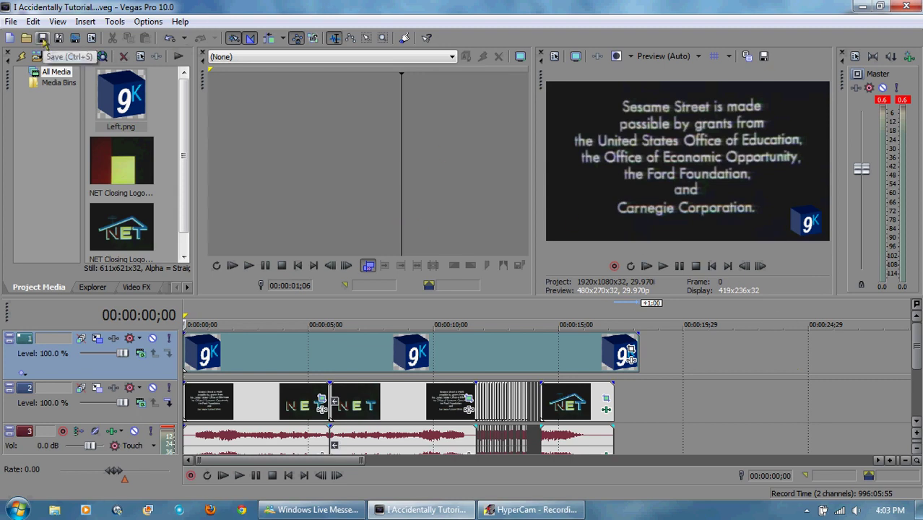
# Step: Render 'I Accidentally Tutorial' as Sony AVC Internet 640x360-30p MP4 into YouTube Videos
pyautogui.click(77, 39)
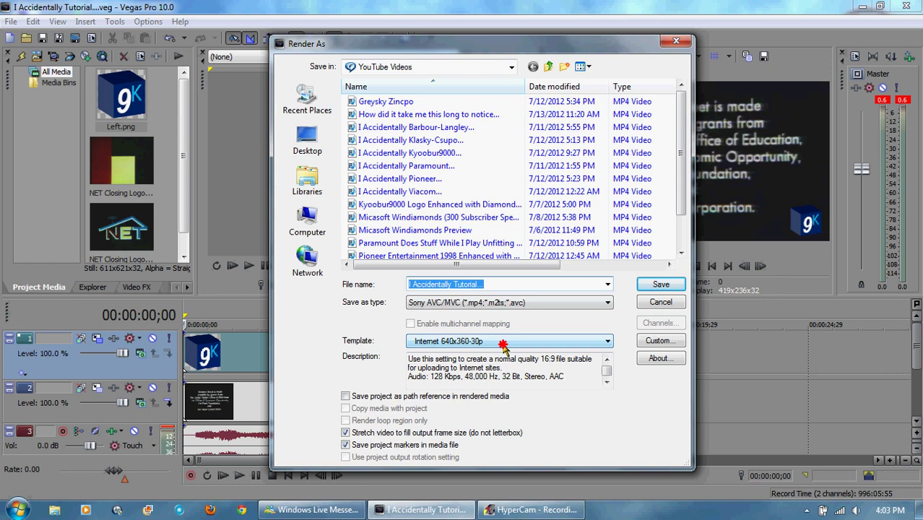
pyautogui.click(503, 342)
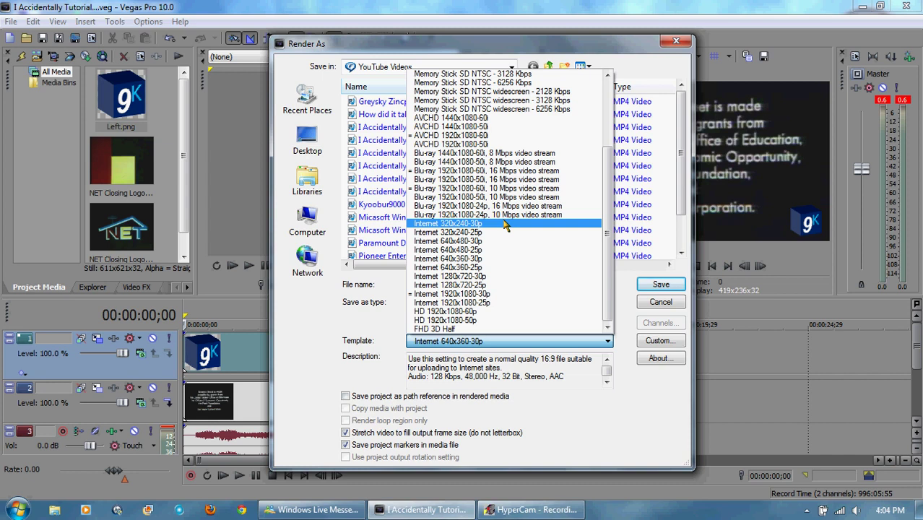
pyautogui.click(517, 262)
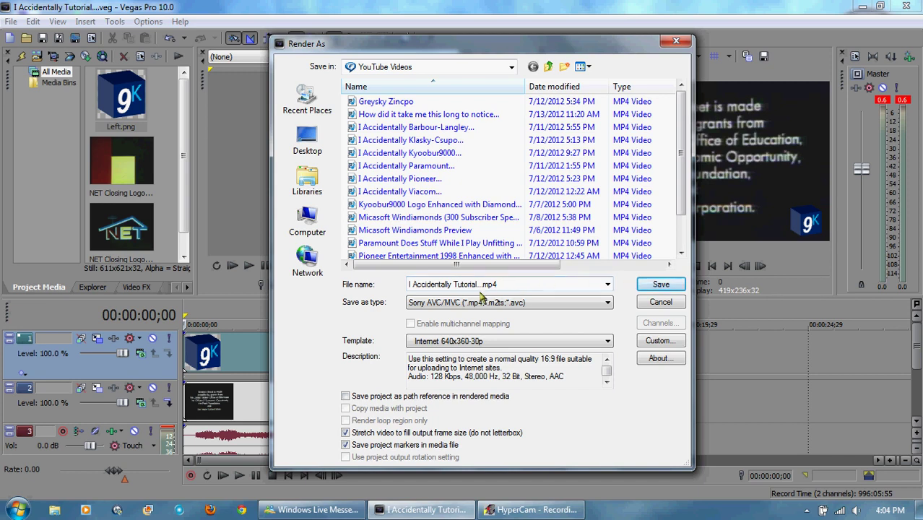
pyautogui.click(658, 285)
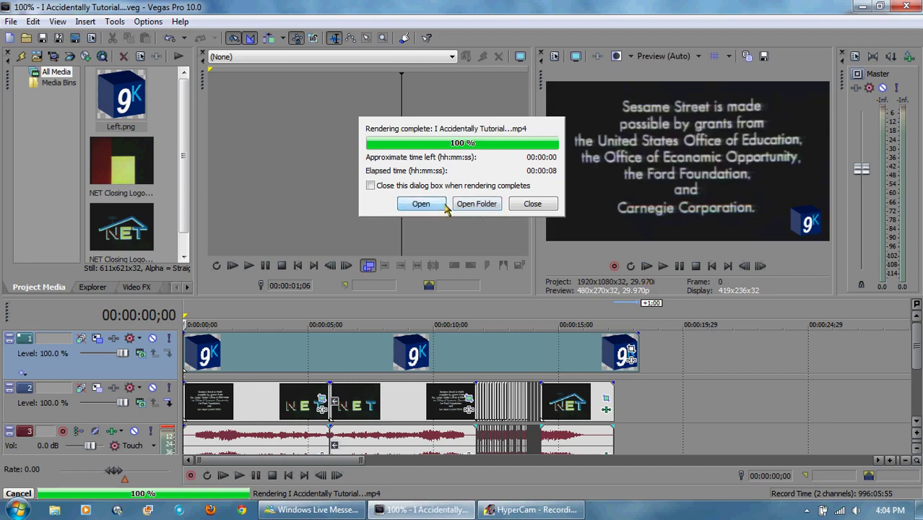
# Step: Open the finished I Accidentally Tutorial MP4 from the rendering-complete dialog to watch it
pyautogui.click(440, 205)
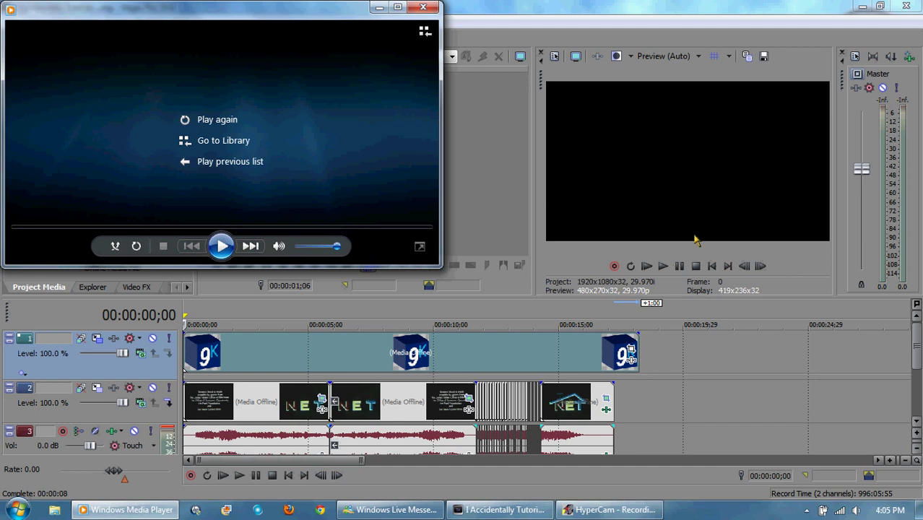
pyautogui.click(436, 8)
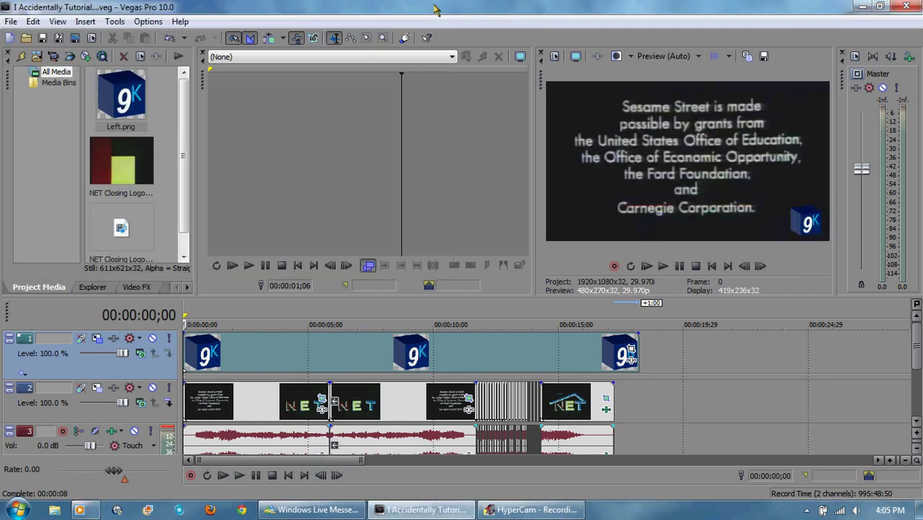